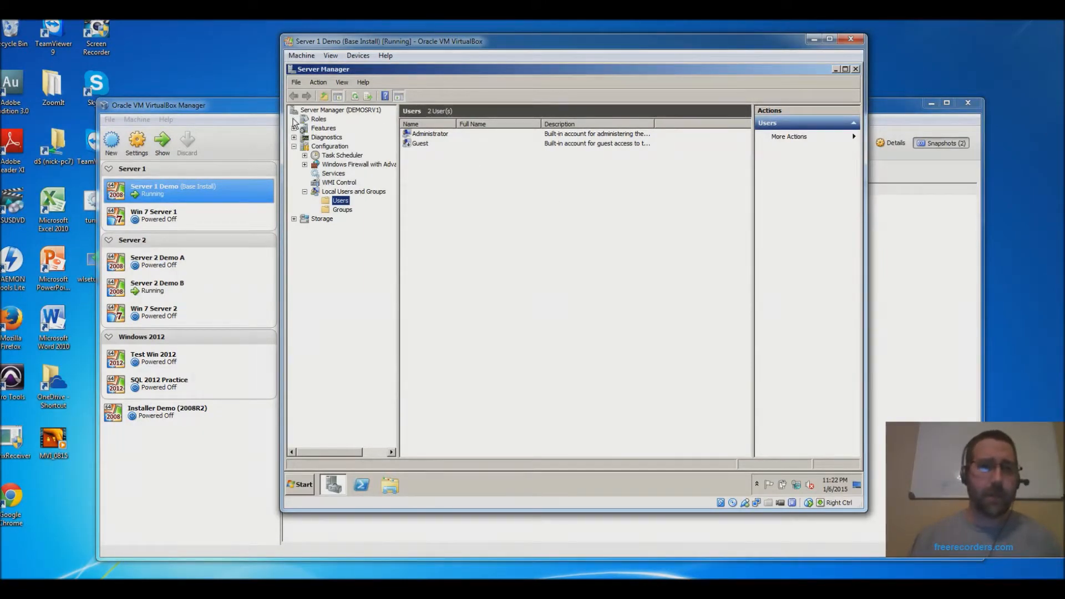
- Launch the Add Roles Wizard from Server Manager's Roles summary
left_click(320, 120)
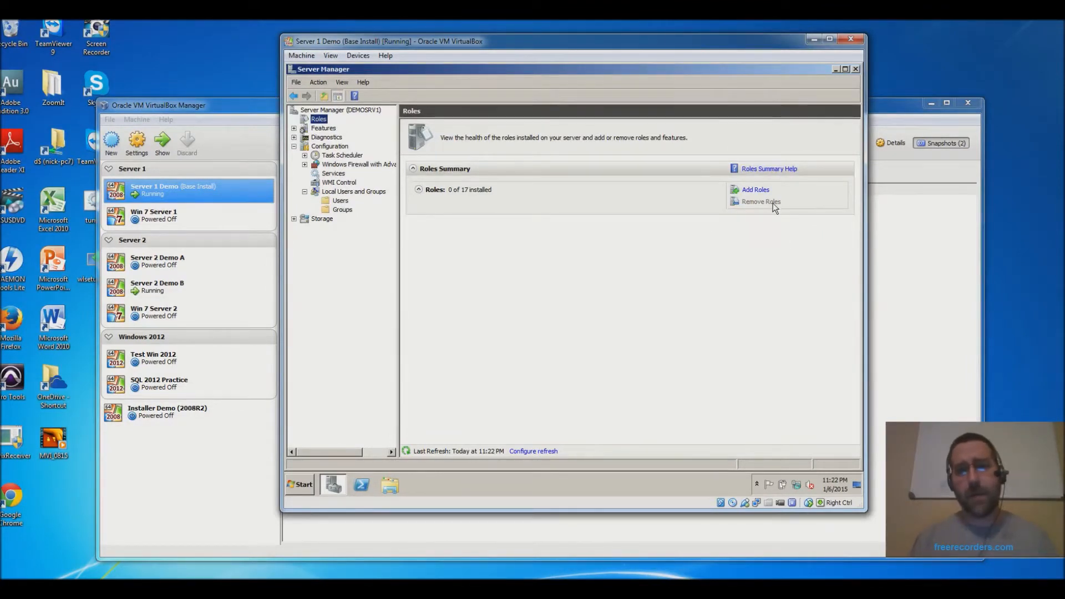
left_click(756, 189)
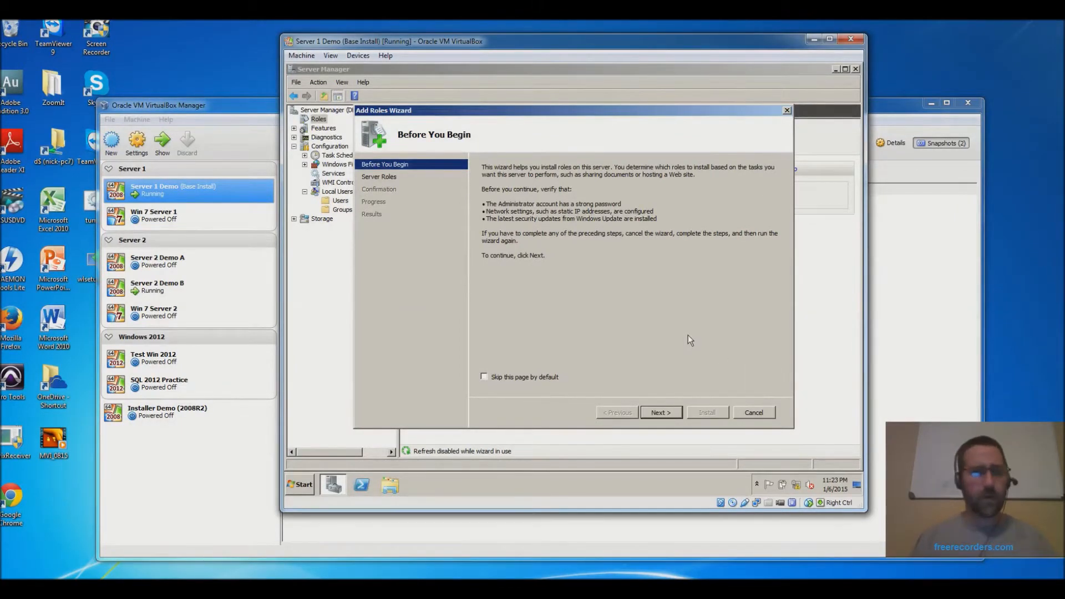
- Select DNS Server in the Add Roles Wizard and install it, closing the wizard afterwards
left_click(660, 412)
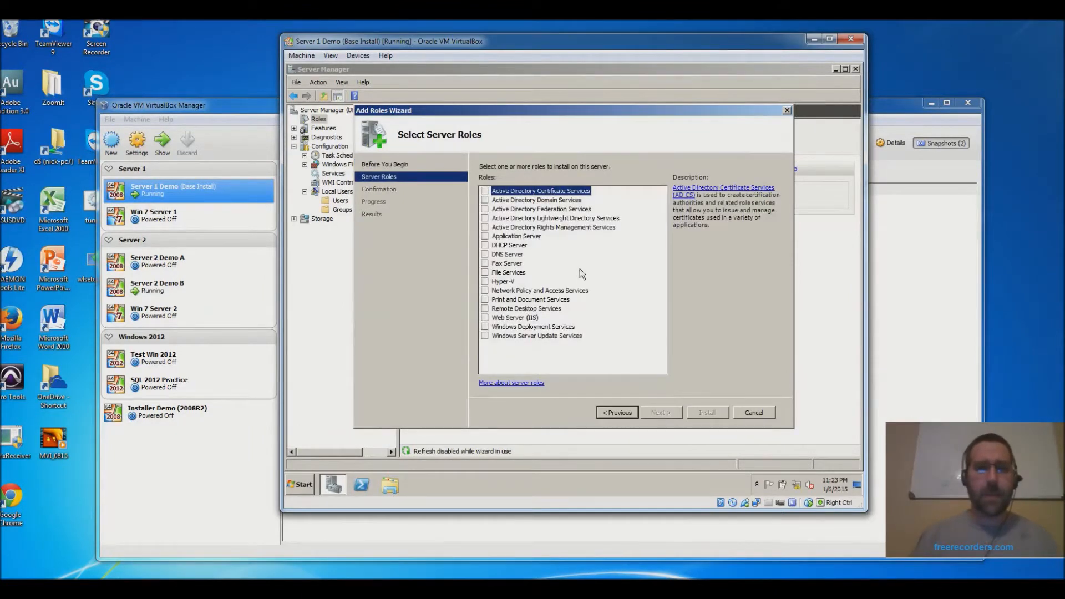
left_click(485, 254)
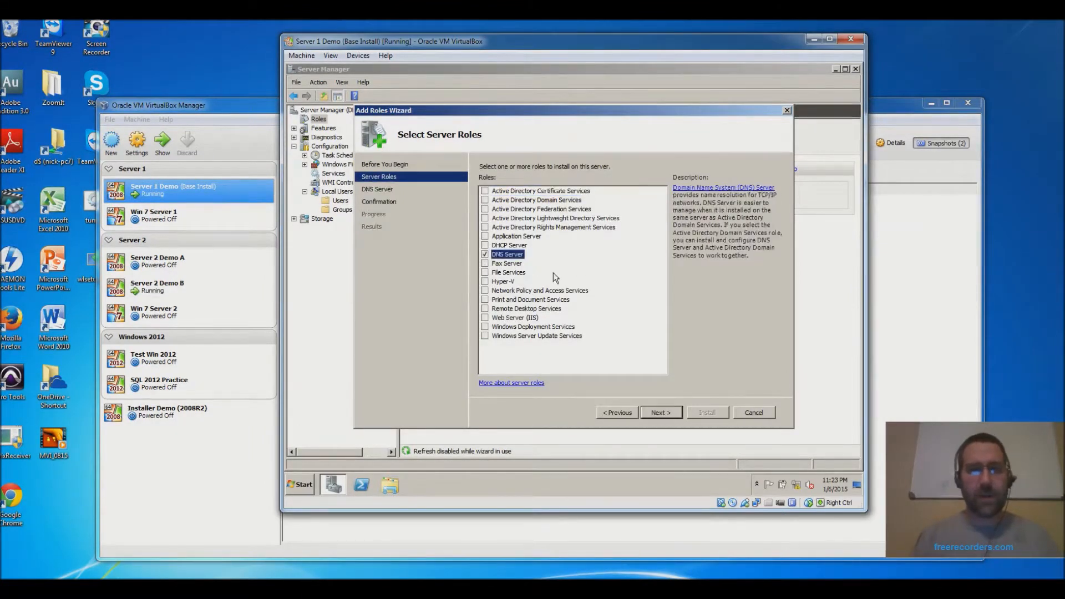
left_click(668, 413)
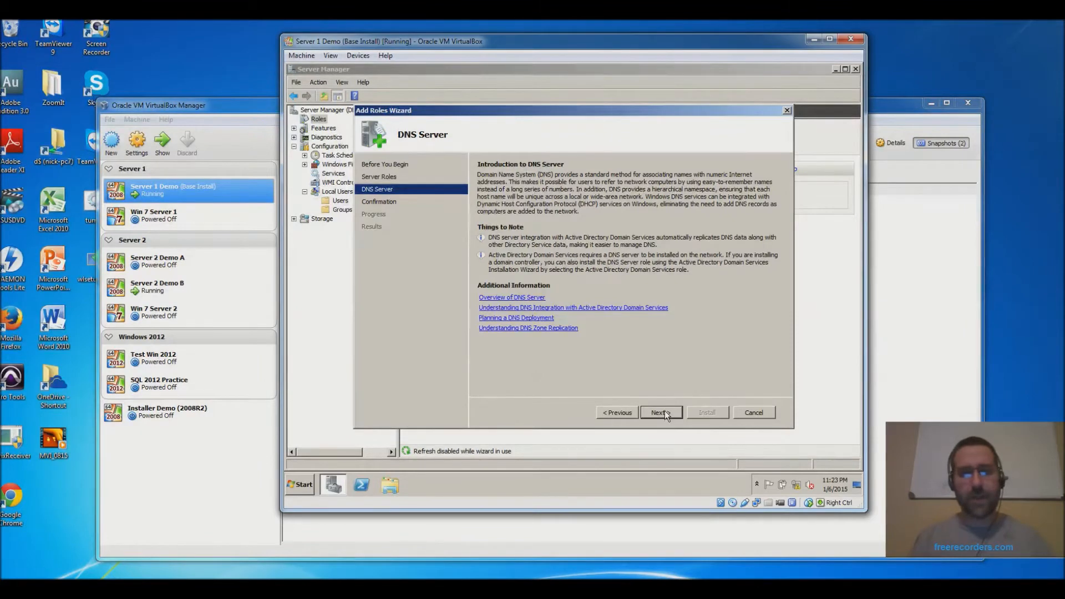
left_click(665, 412)
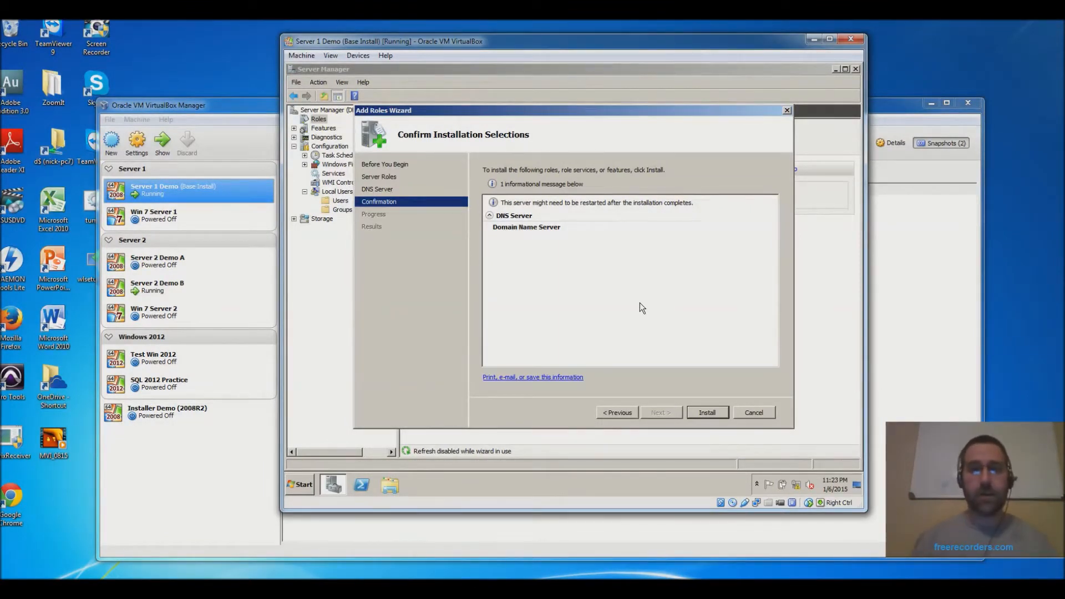
left_click(712, 413)
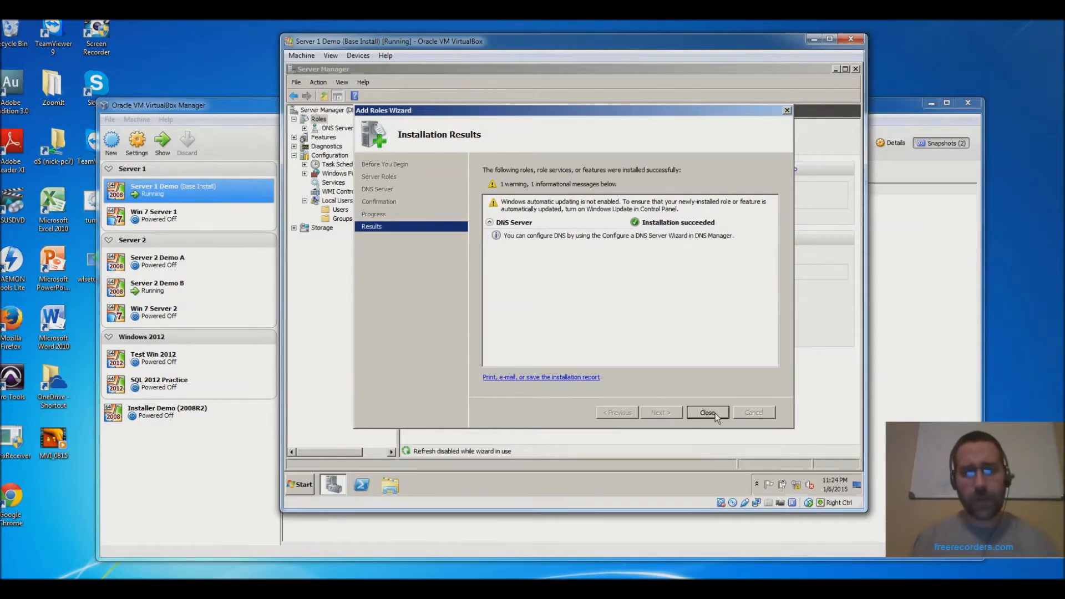
left_click(715, 413)
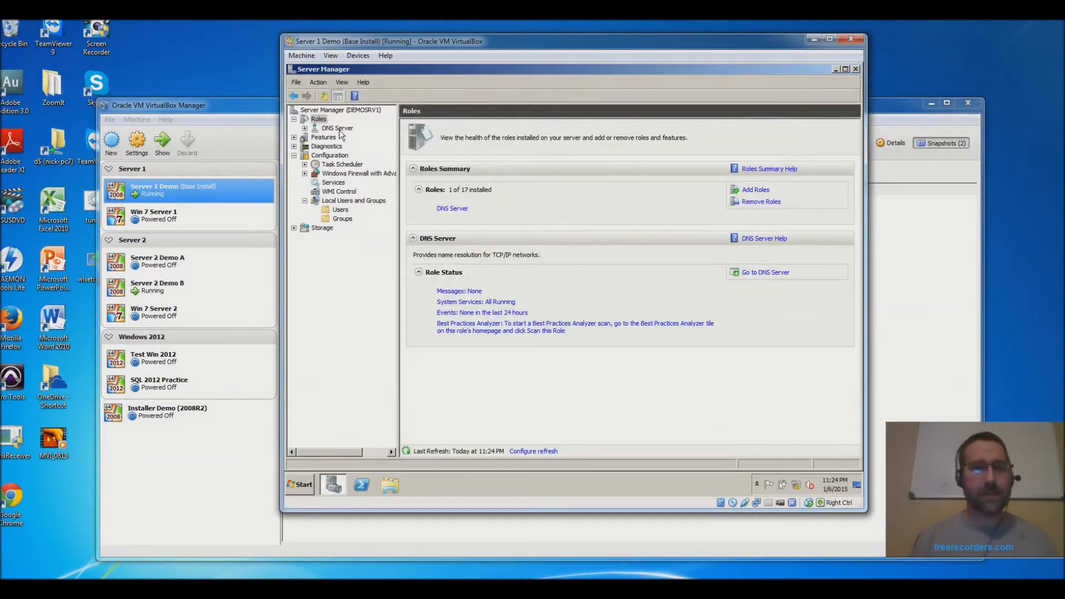
- Expand DNS Server > DNS down to DEMOSRV1, then bring up Start > Administrative Tools
left_click(305, 128)
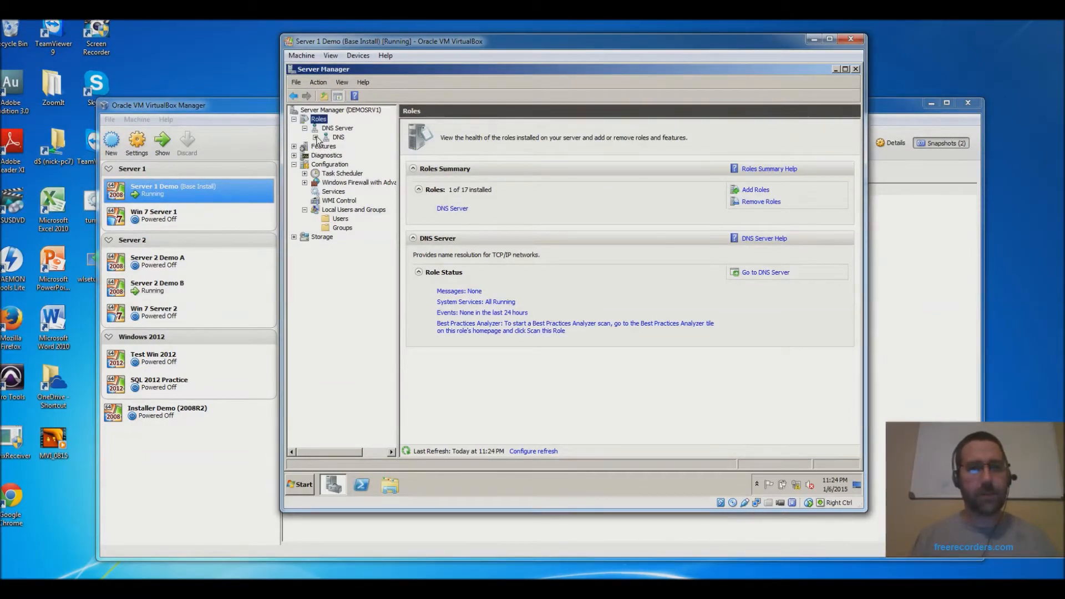
left_click(315, 137)
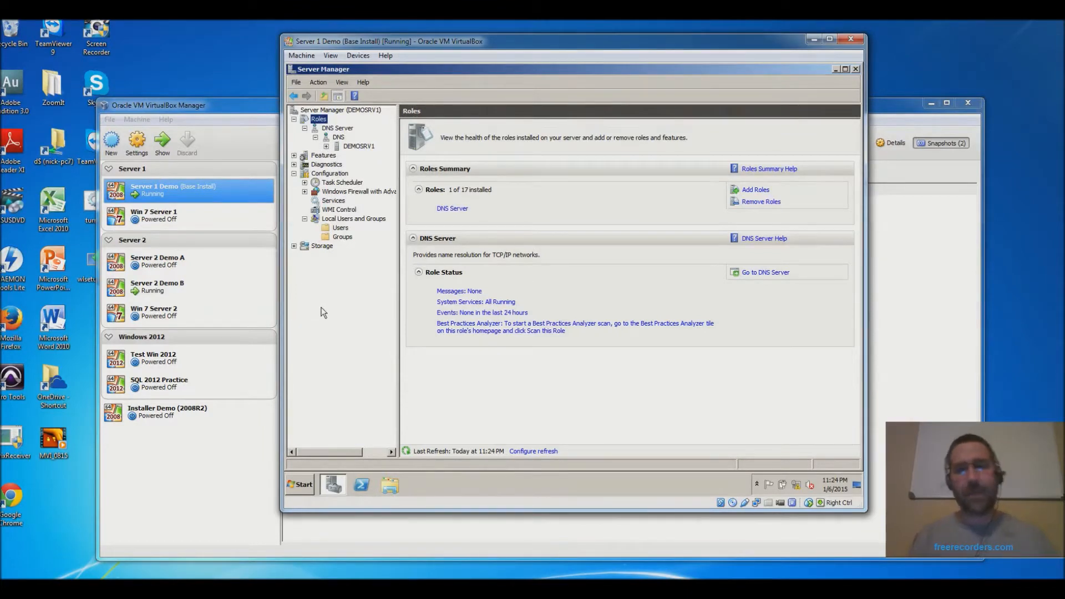
left_click(300, 488)
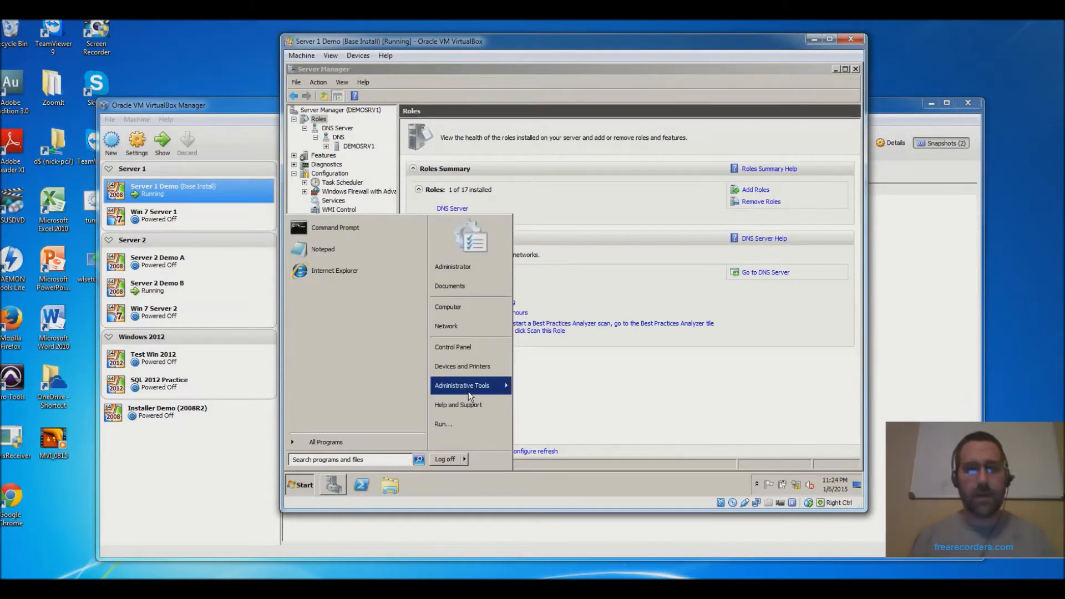
mouse_move(466, 392)
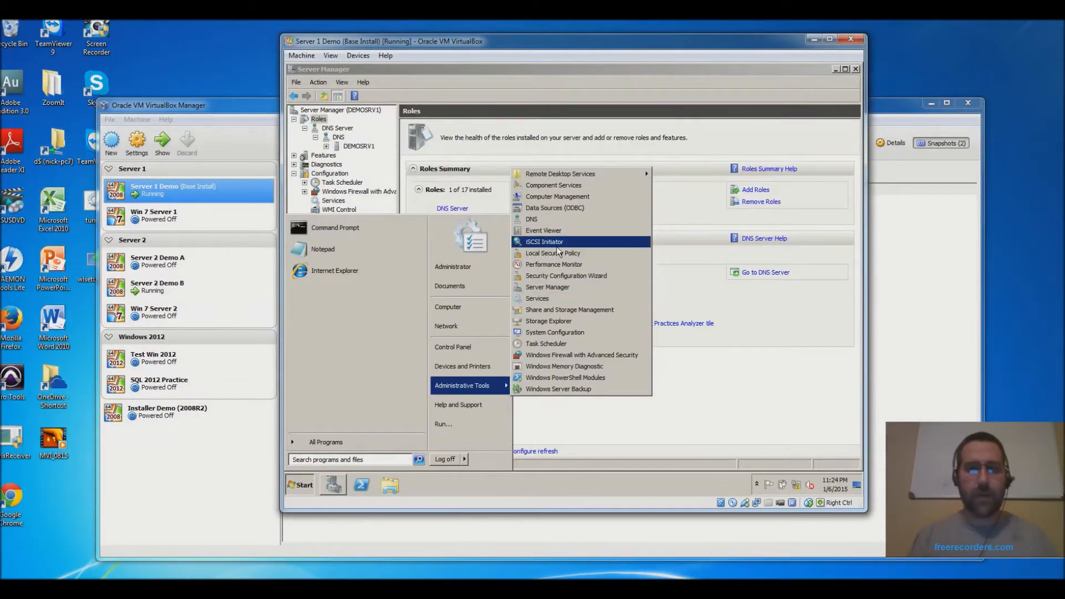
- Open DNS Manager maximized and browse DEMOSRV1's lookup zones, ending on Forward Lookup Zones
left_click(563, 219)
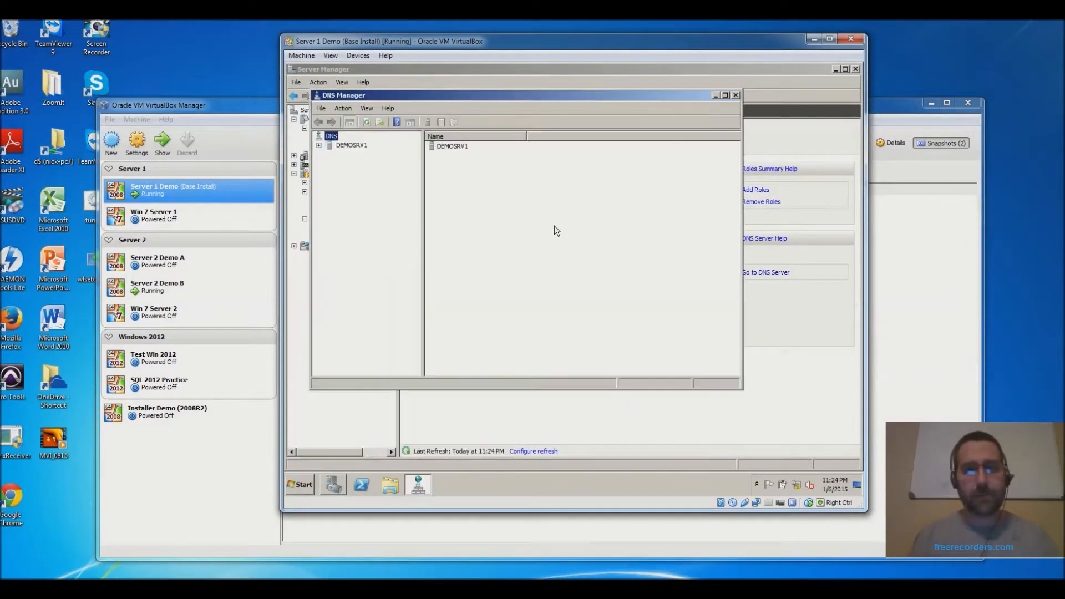
double_click(491, 96)
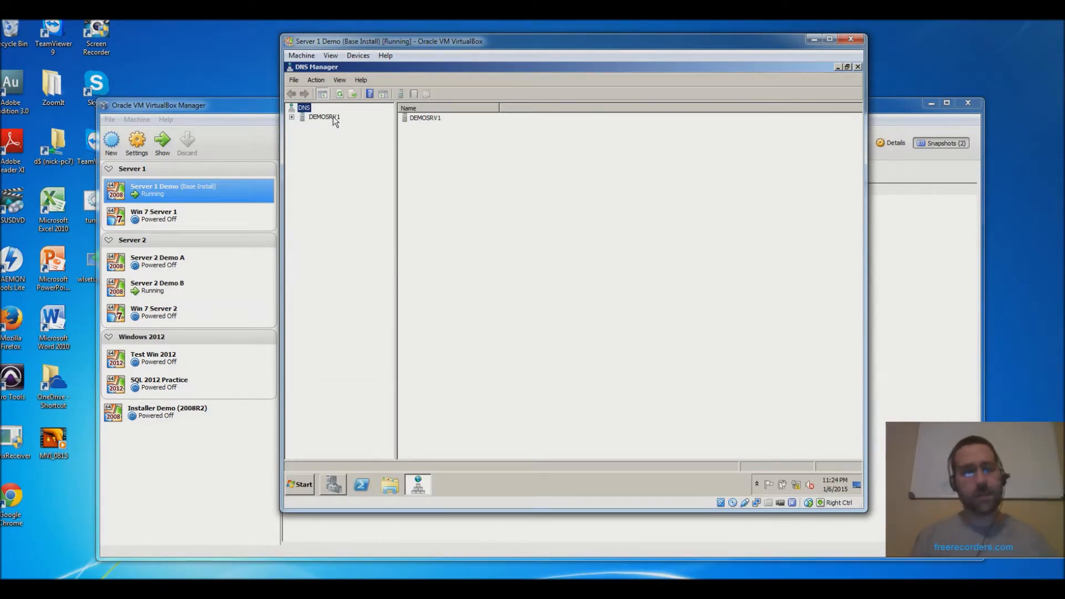
left_click(292, 117)
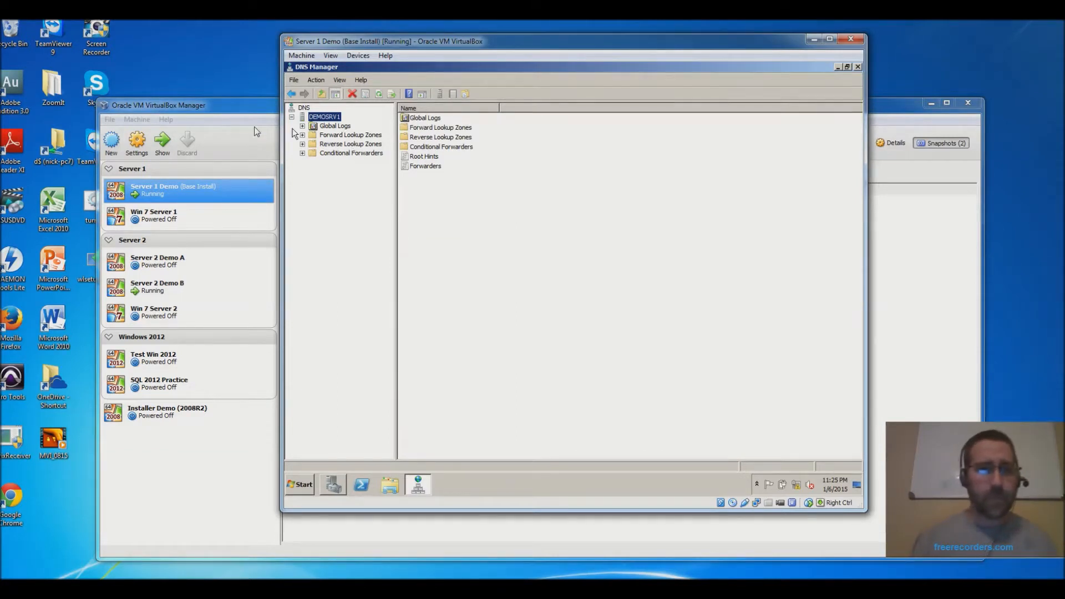
left_click(303, 135)
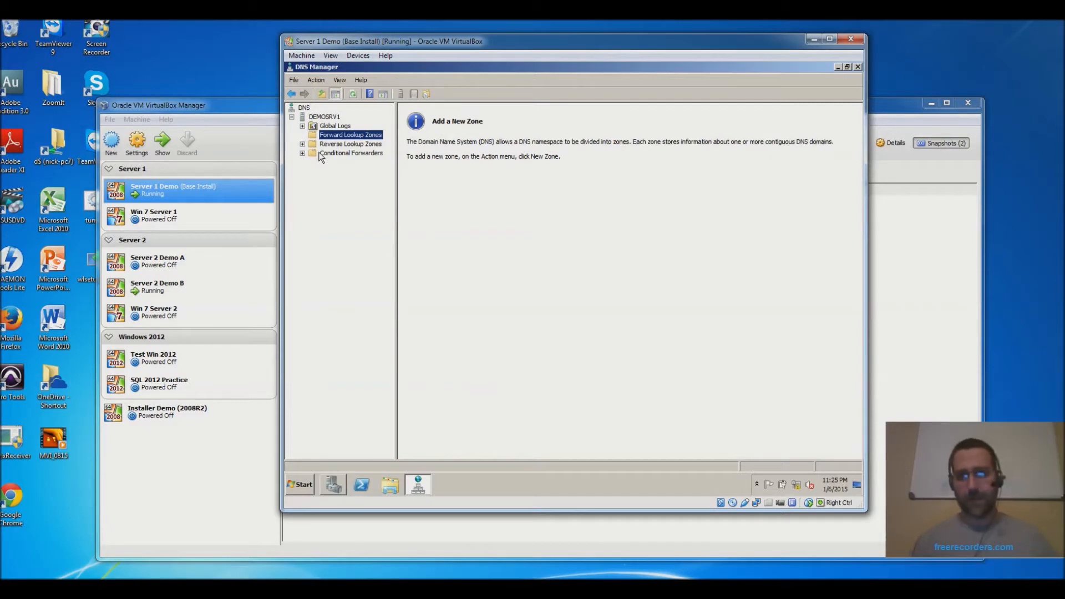
left_click(348, 144)
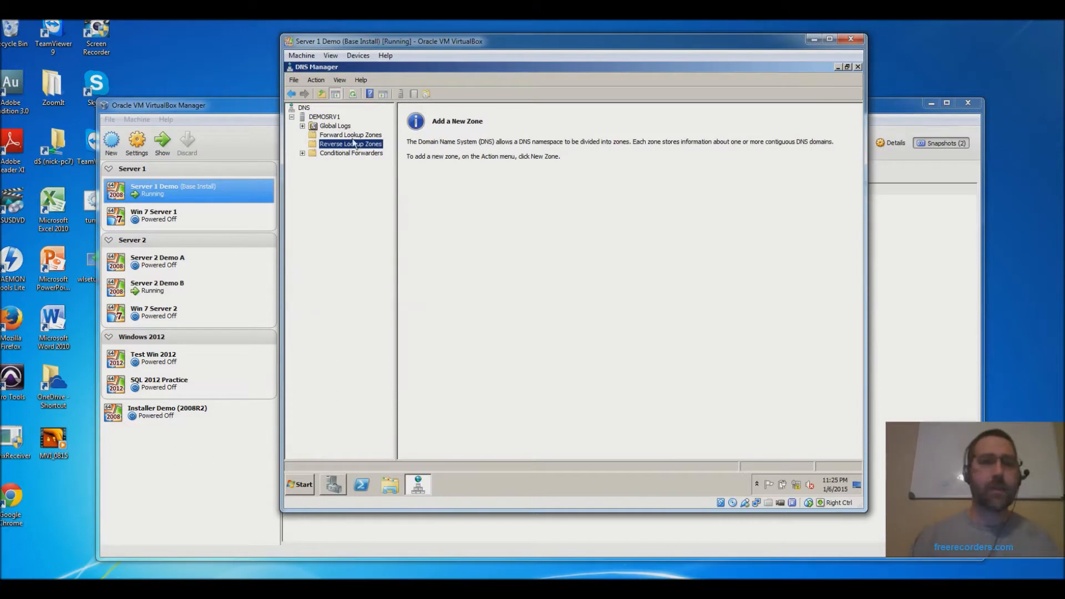
left_click(350, 137)
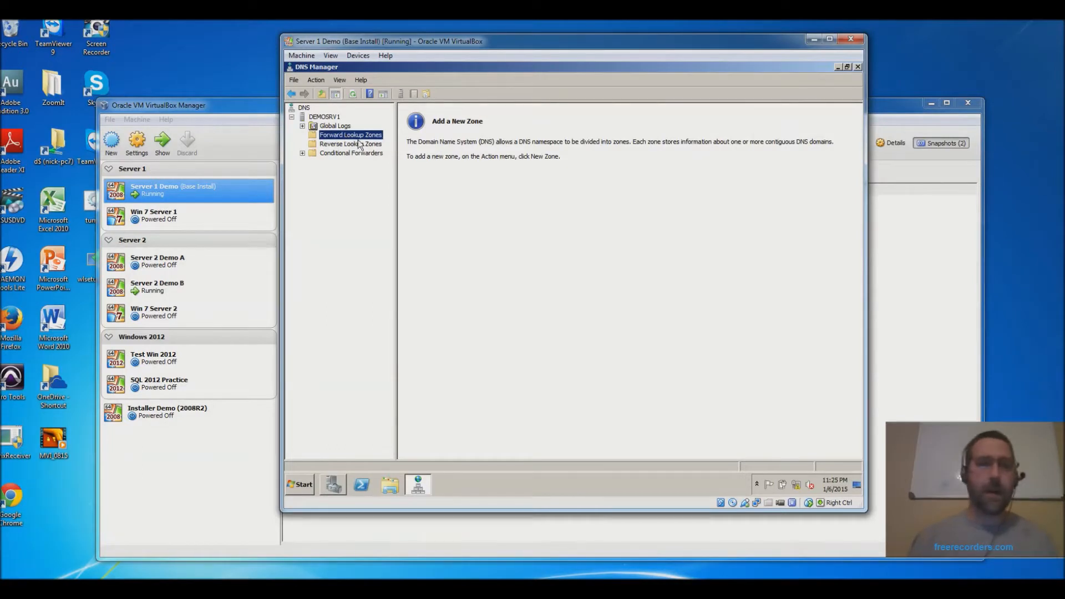
- Start a New Zone on Forward Lookup Zones and pass the welcome page to Zone Type
right_click(358, 139)
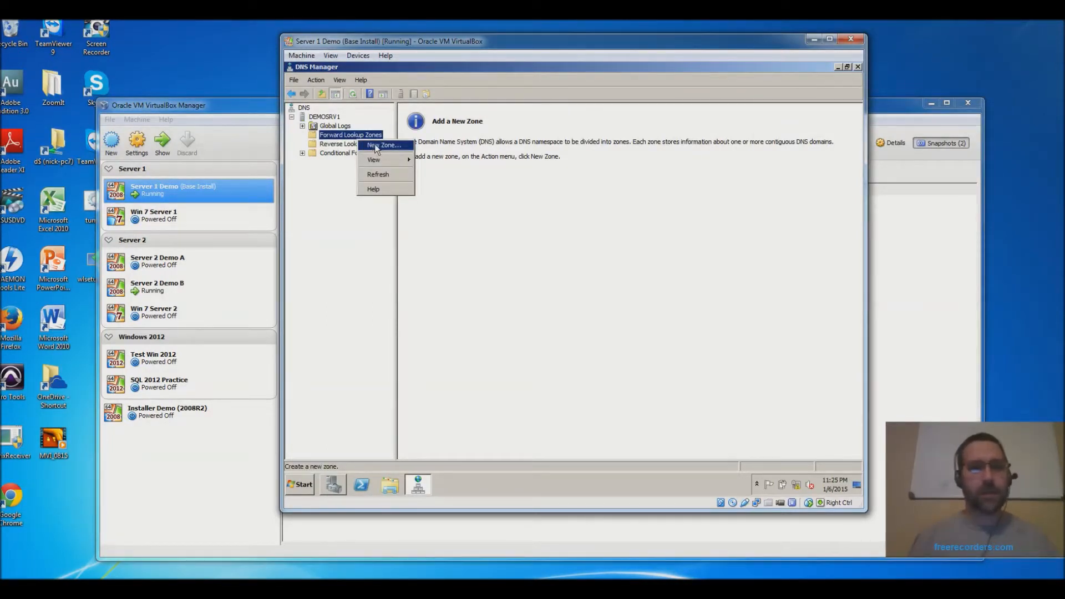
left_click(380, 146)
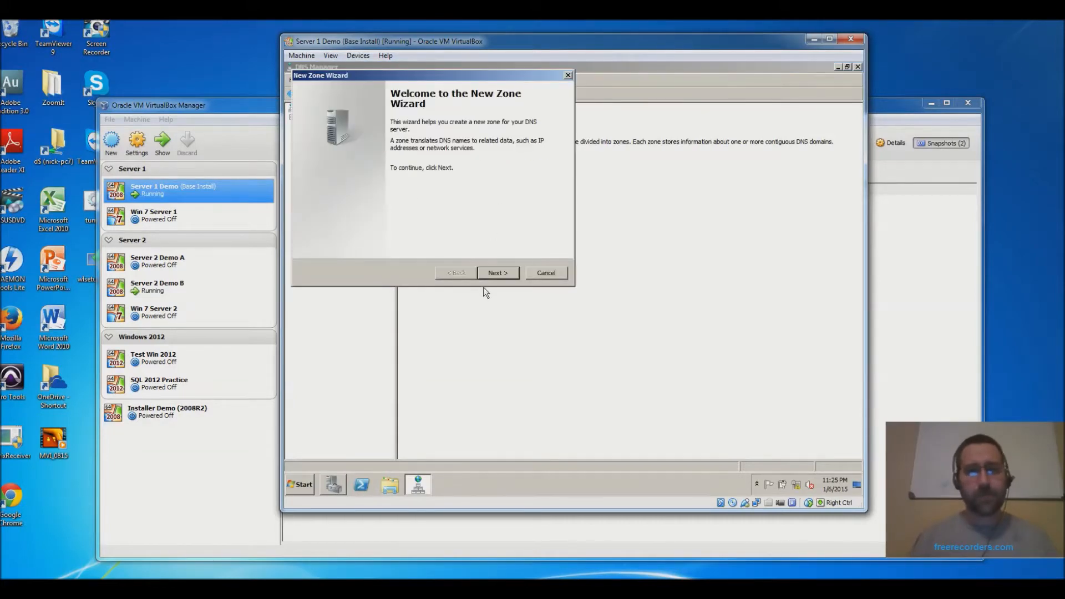
left_click(502, 272)
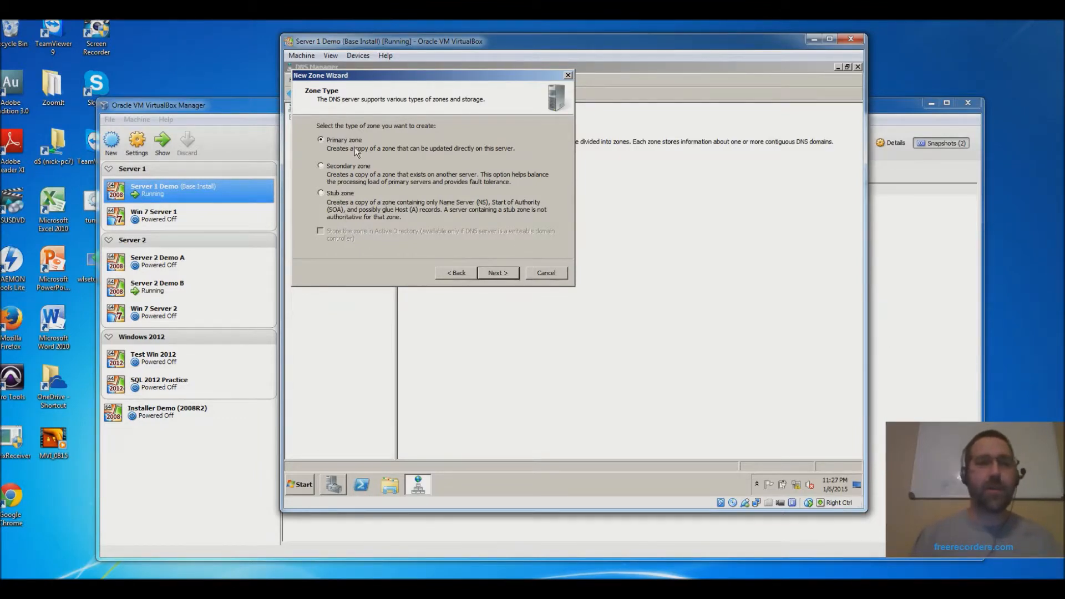
- Keep a Primary zone, name it foo.com, and advance to the Zone File page
left_click(500, 272)
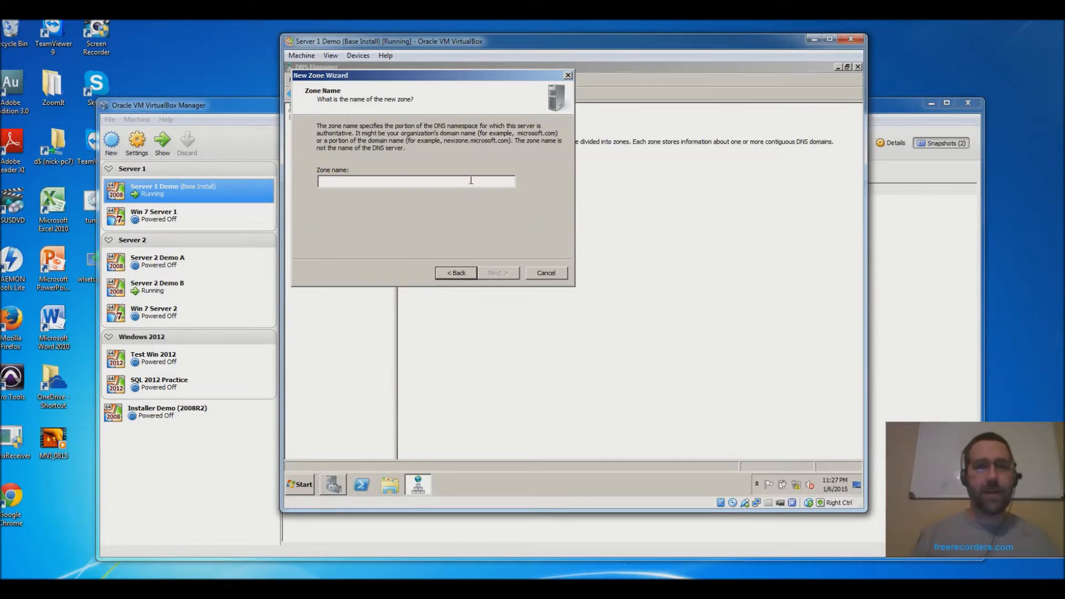
type("foo")
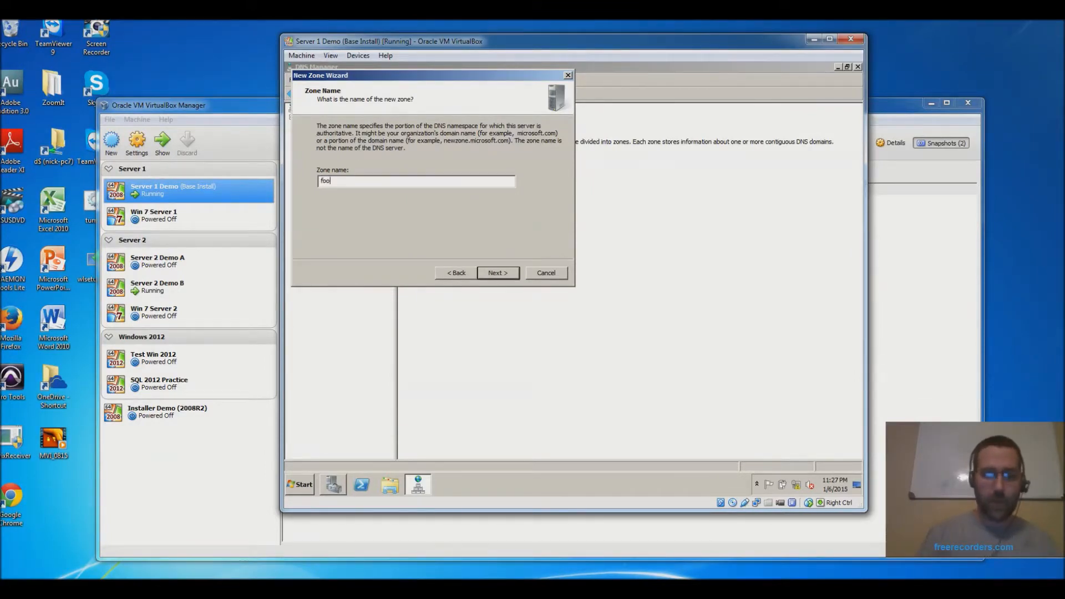
type(".com")
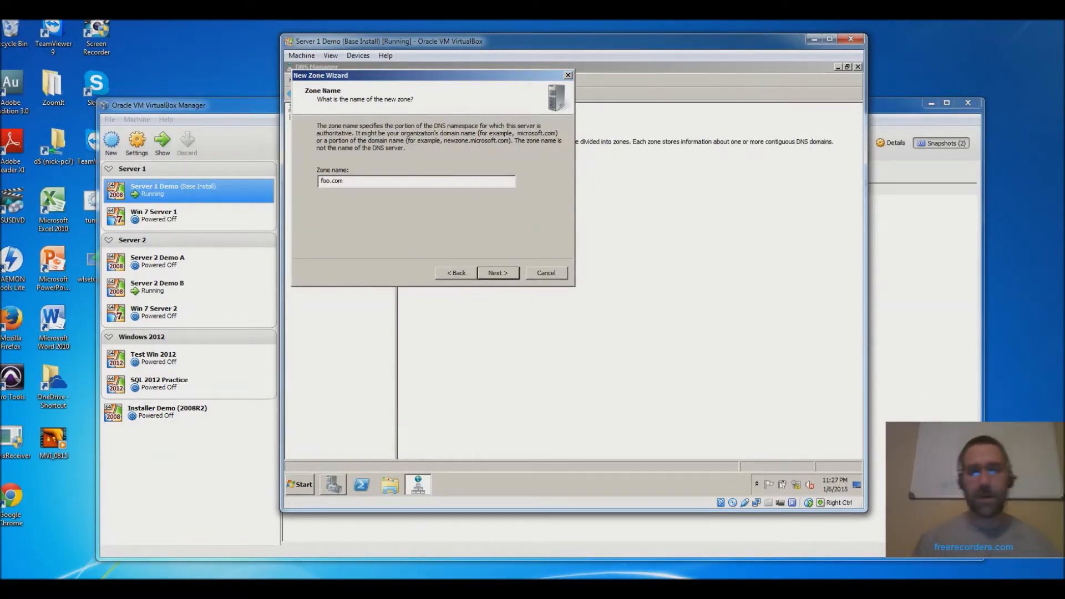
left_click(498, 274)
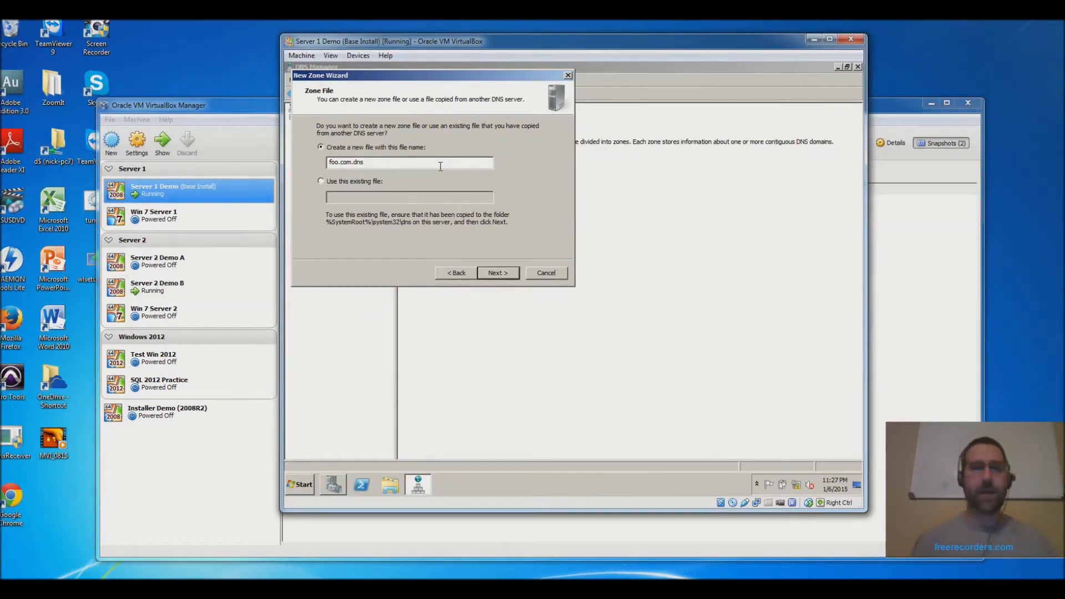
- Keep the foo.com.dns zone file and allow both nonsecure and secure dynamic updates
left_click(500, 273)
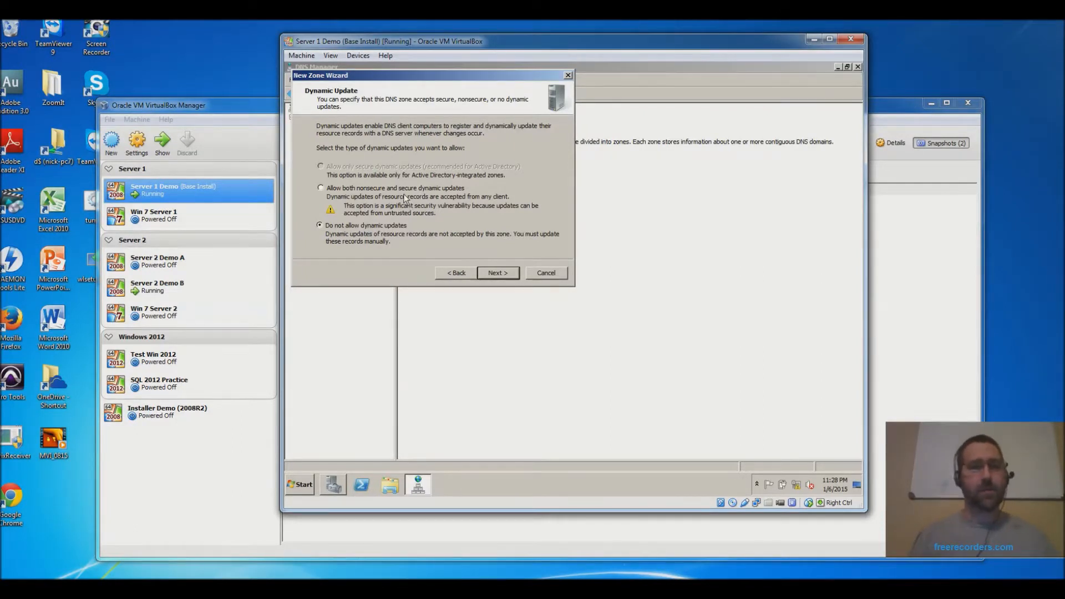
left_click(358, 188)
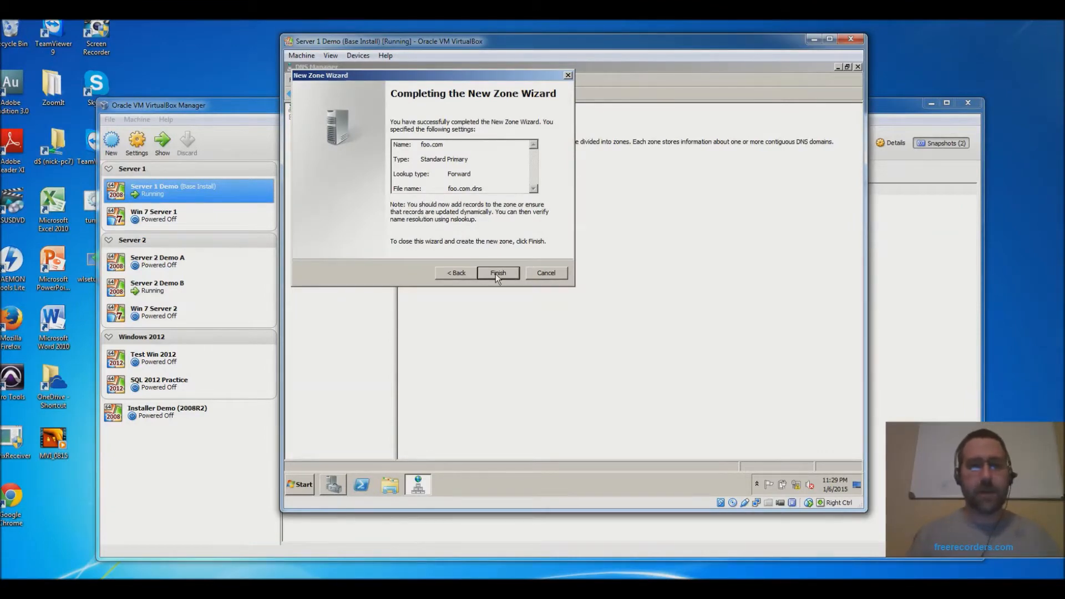
- Finish the New Zone Wizard and select foo.com to view its SOA and NS records
left_click(498, 273)
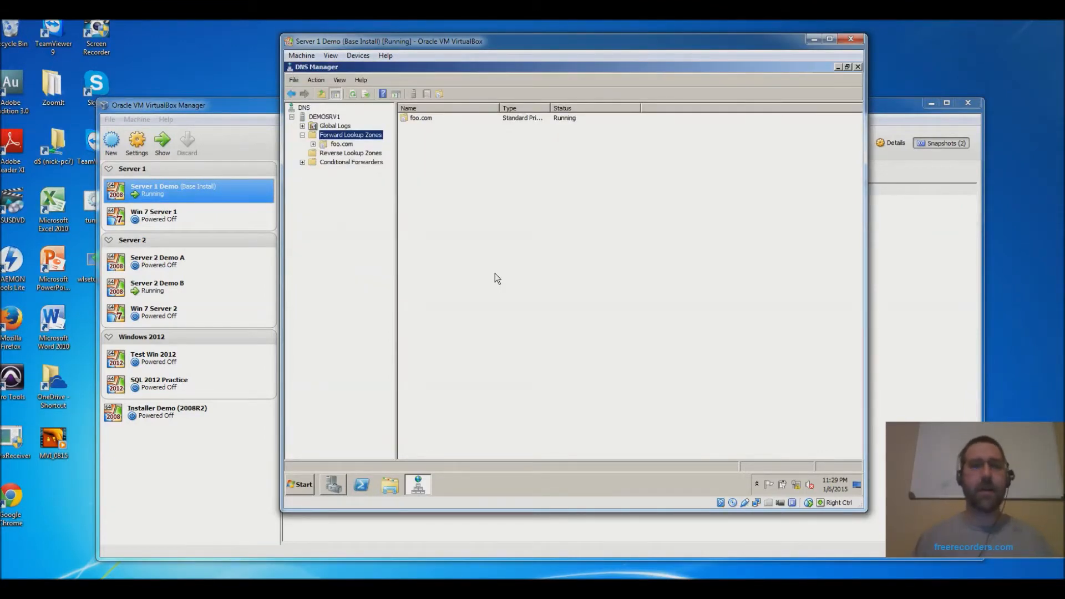
left_click(342, 145)
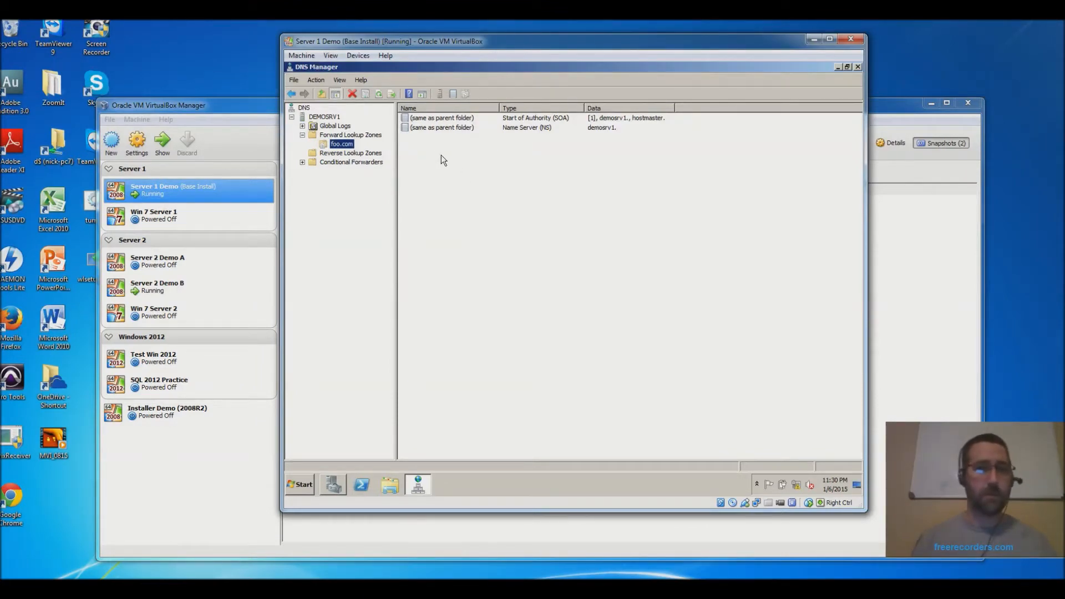
- Add a Host (A) record demosrv1 with IP 192.168.1.11 to the foo.com zone
right_click(431, 161)
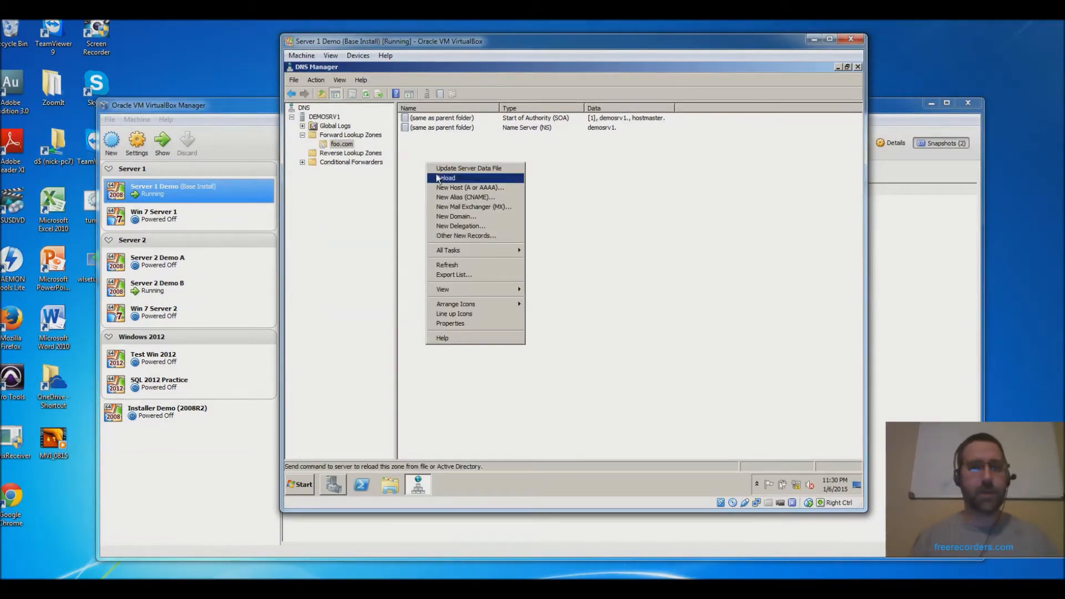
right_click(341, 145)
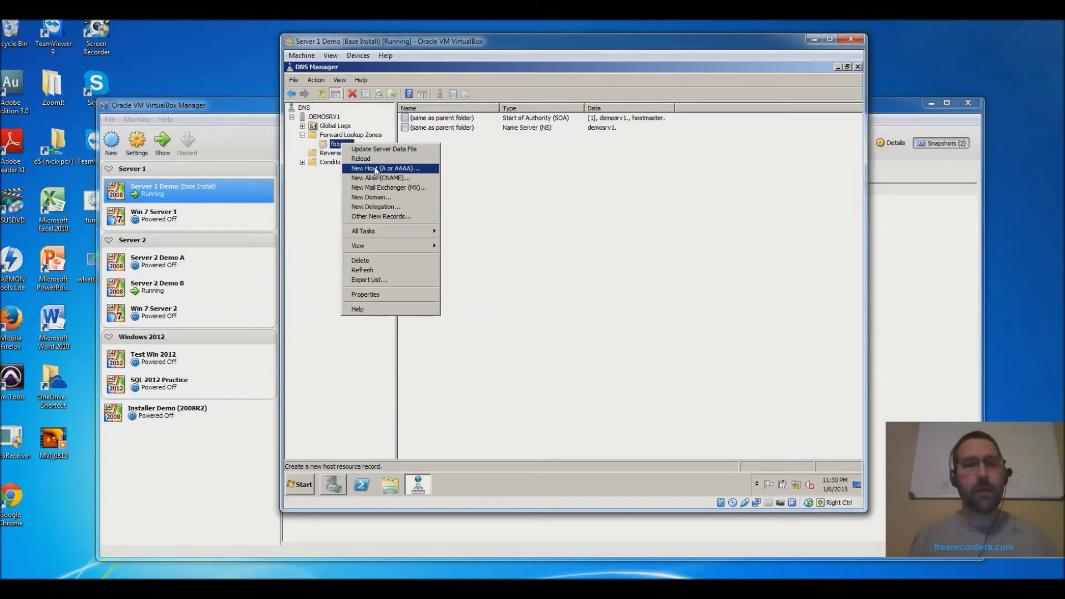
left_click(375, 169)
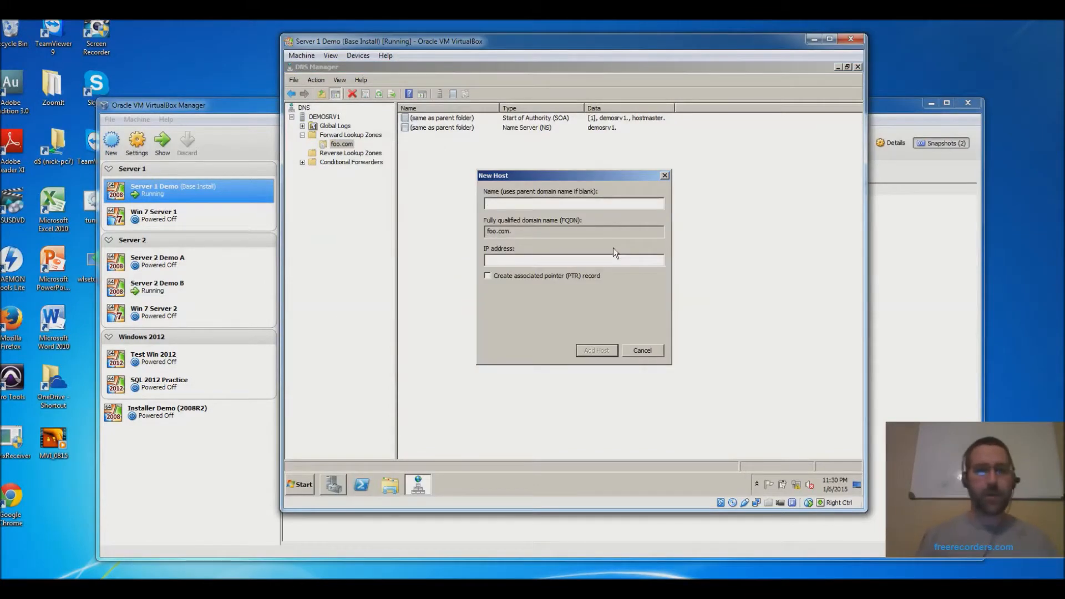
type("demosrv1")
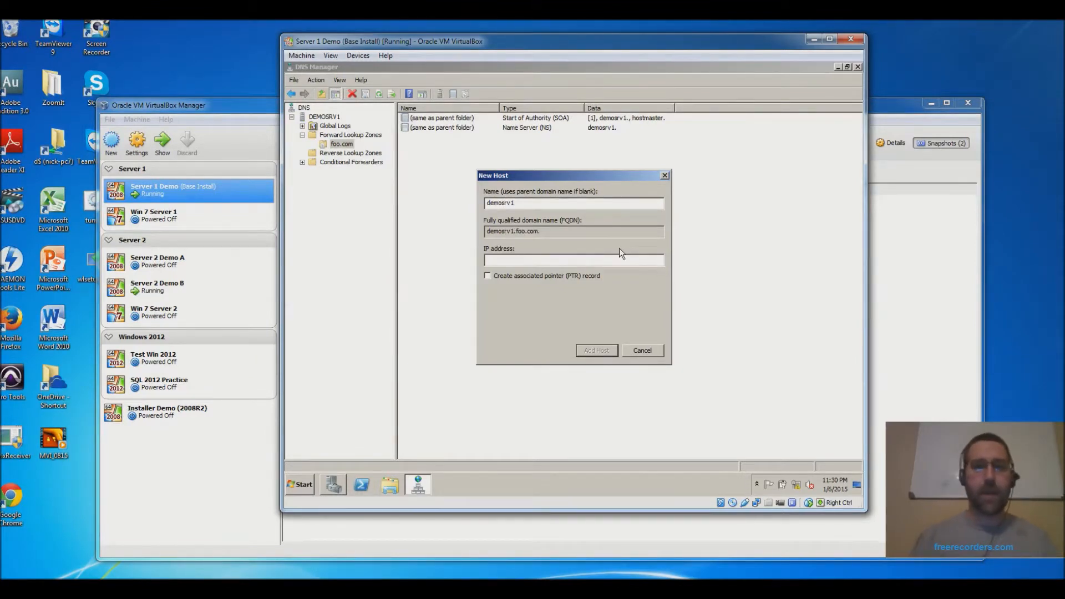
left_click_drag(548, 231, 487, 232)
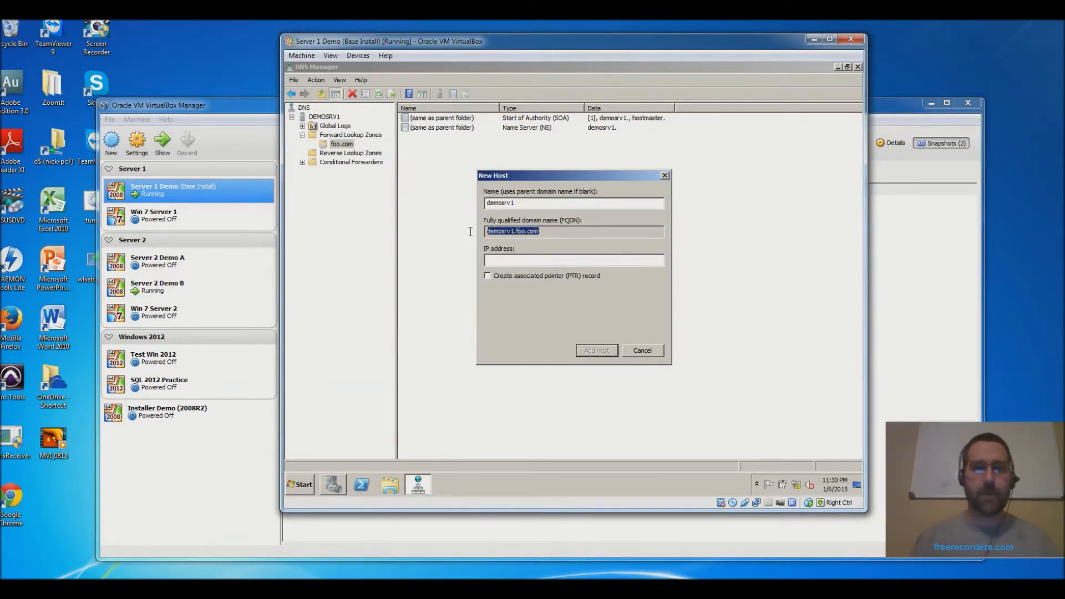
left_click(534, 261)
type("192")
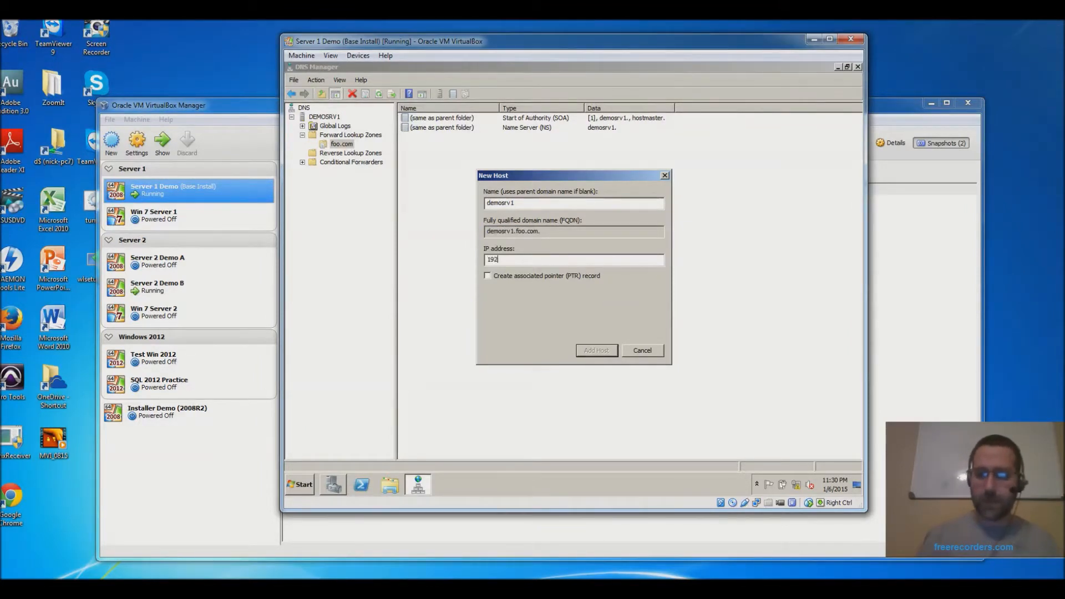
type(".168.1.11")
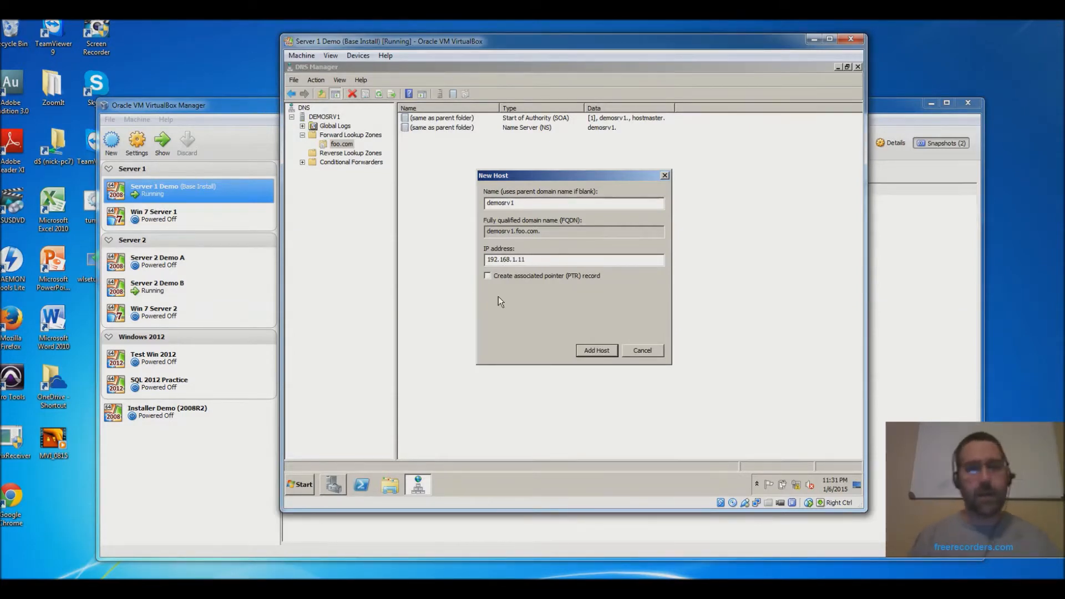
left_click(598, 351)
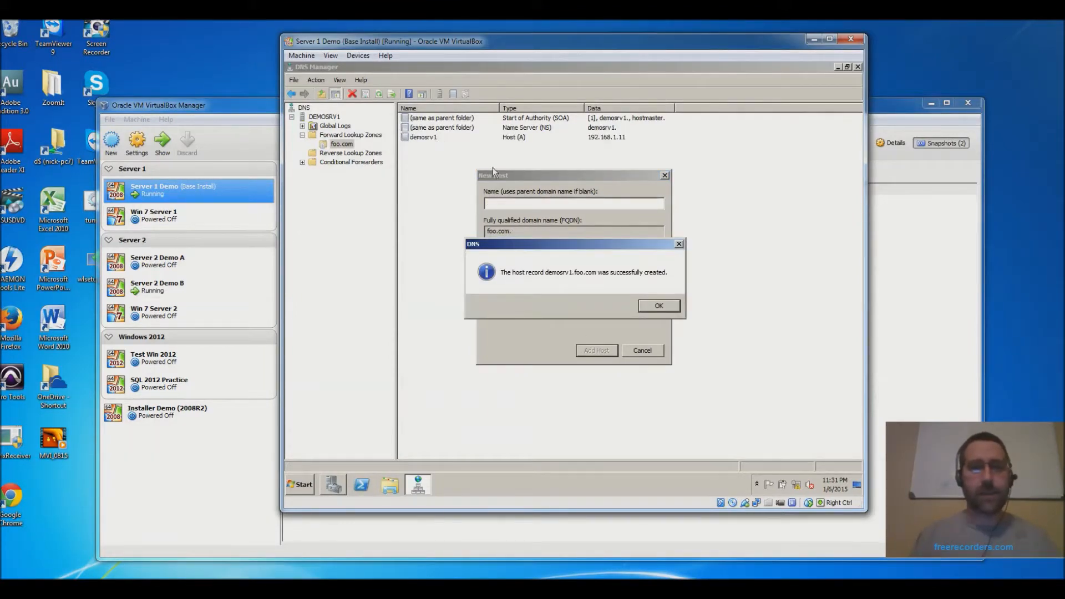
left_click(658, 308)
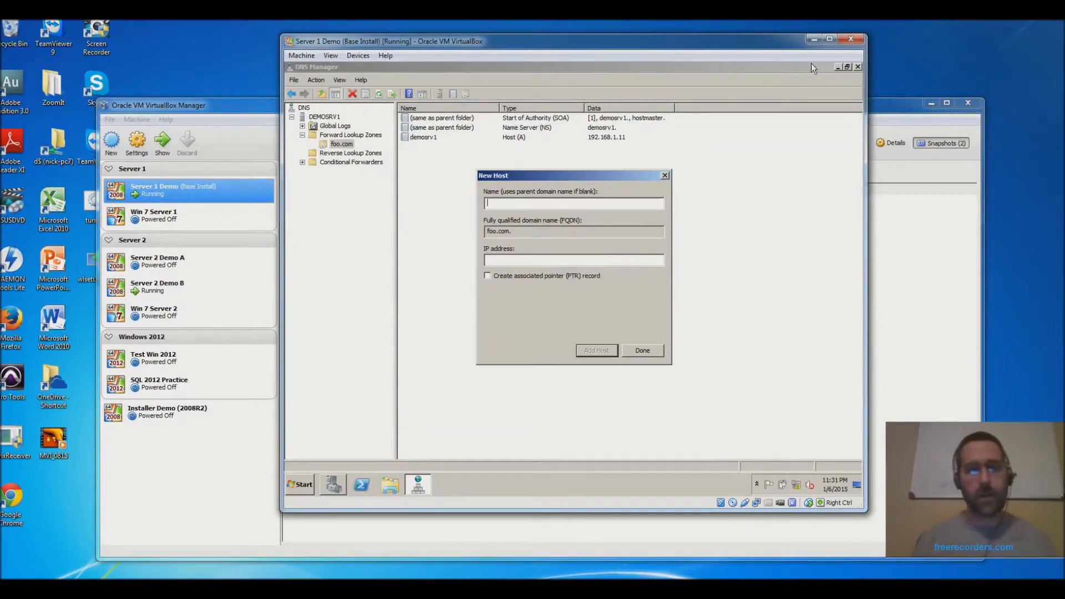
left_click(644, 351)
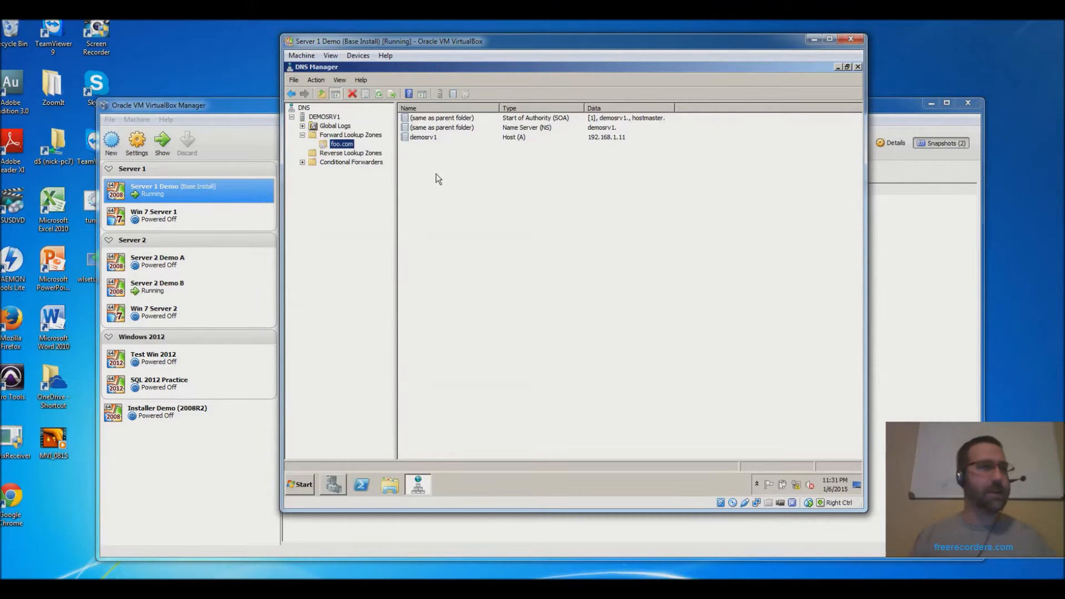
- Add a CNAME alias webserver pointing to demosrv1.foo.com, then select it in the zone list
right_click(340, 146)
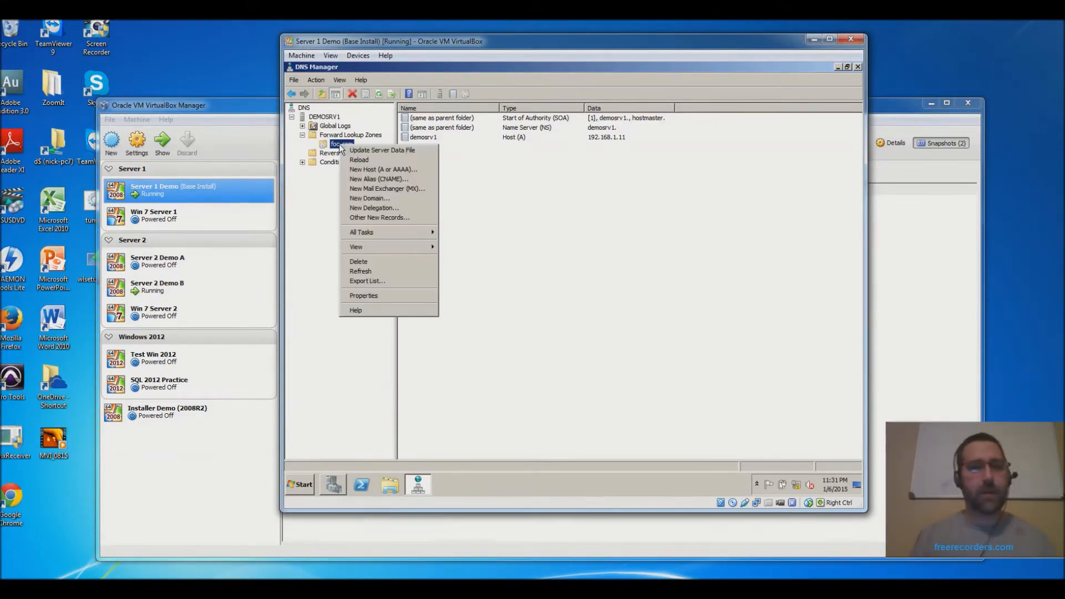
left_click(387, 179)
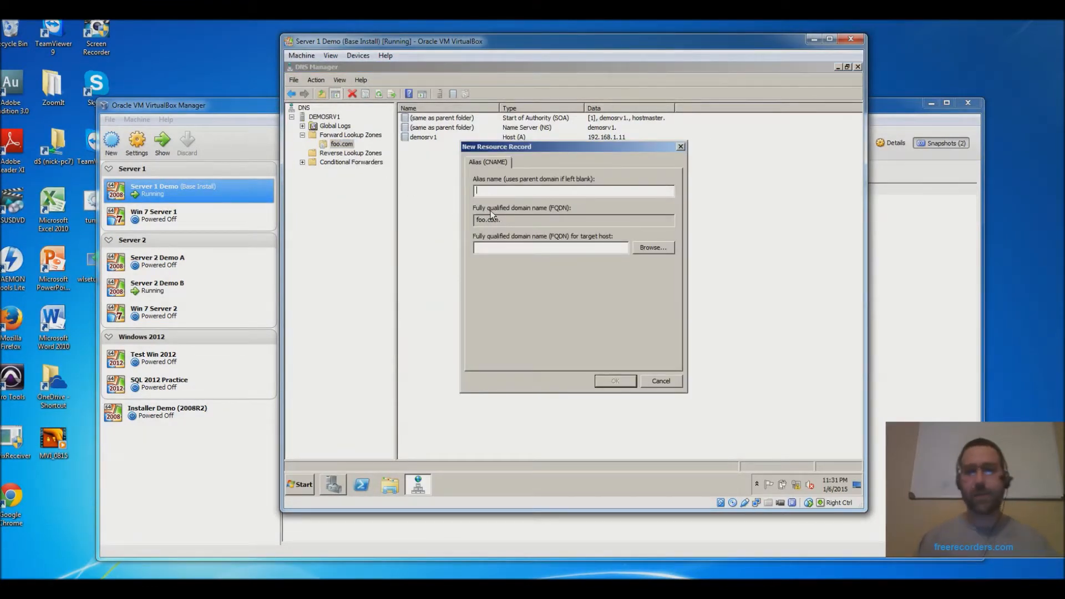
type("web")
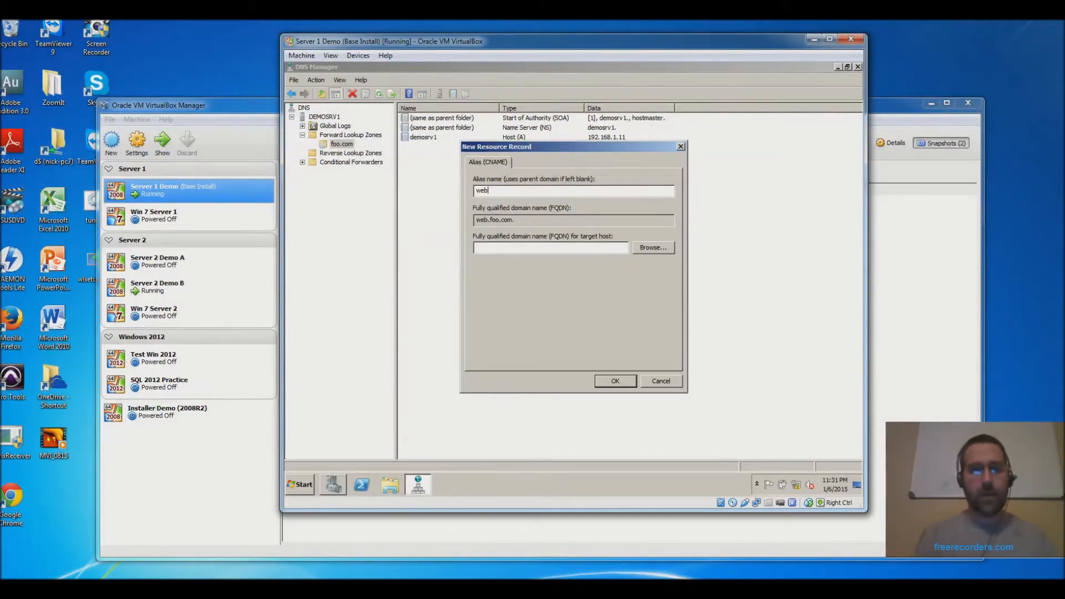
type("server")
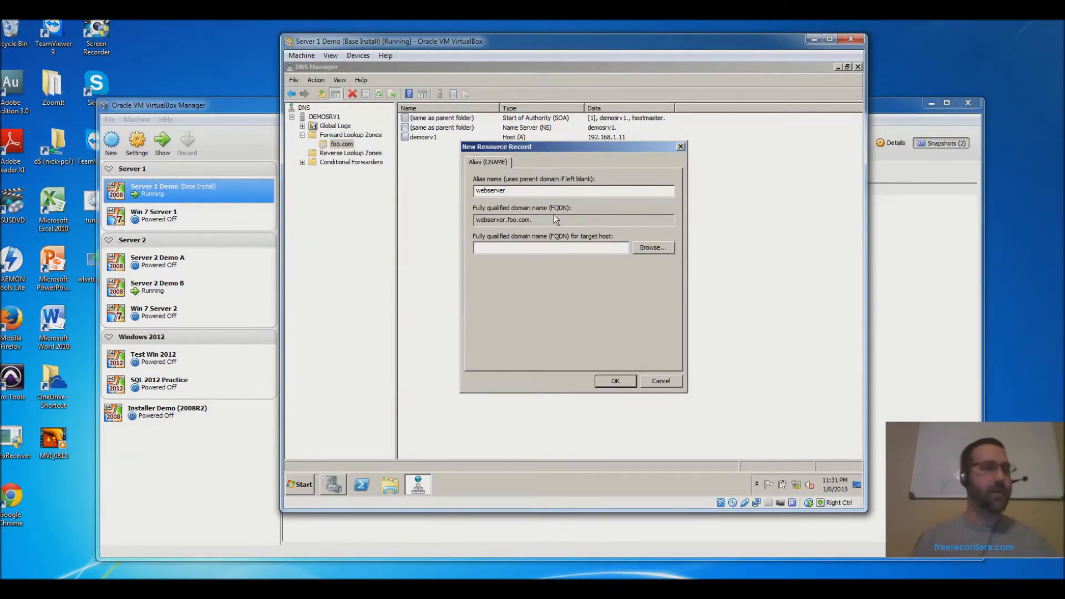
left_click_drag(541, 222, 469, 219)
left_click(515, 250)
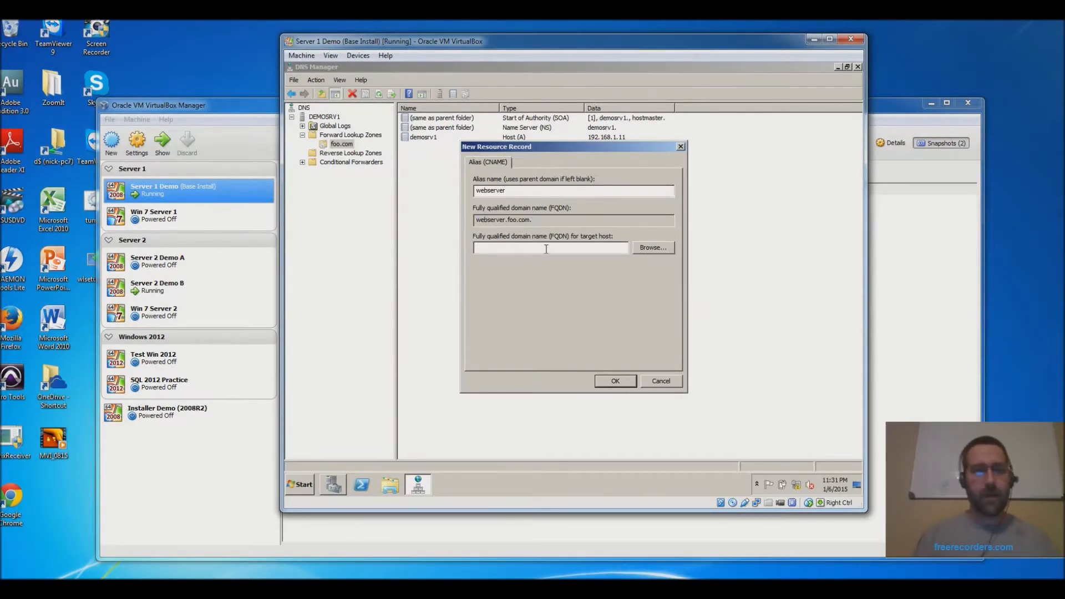
type("demosrv1.foo.com")
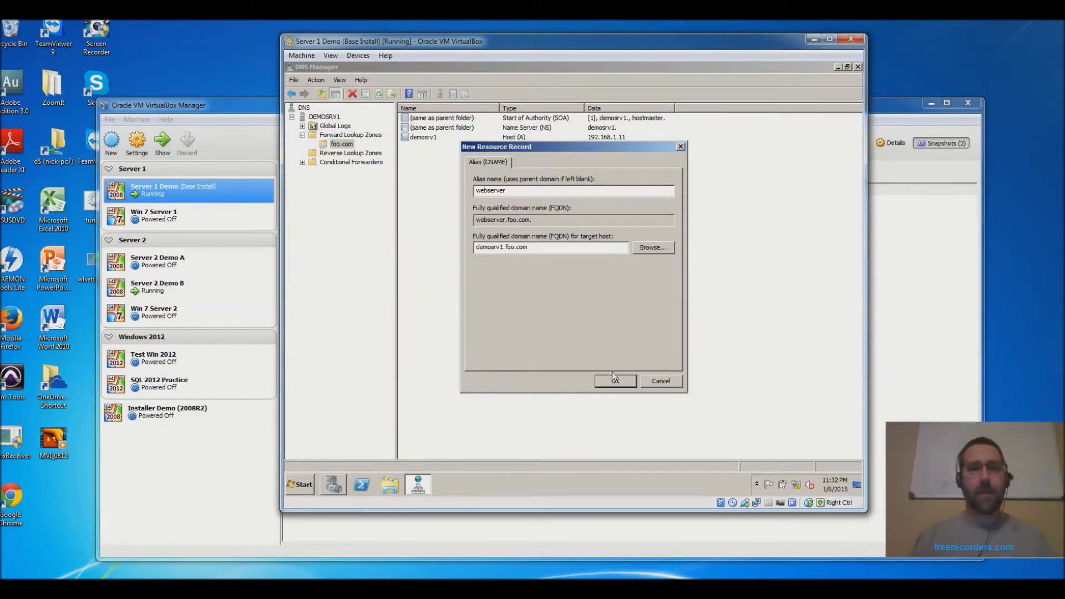
left_click(617, 385)
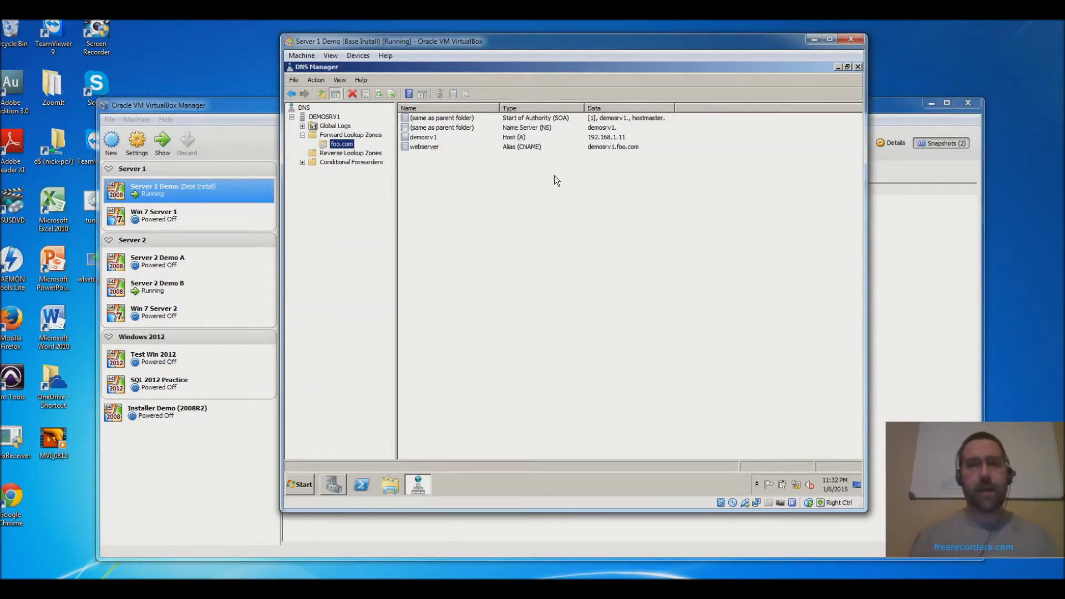
left_click(606, 147)
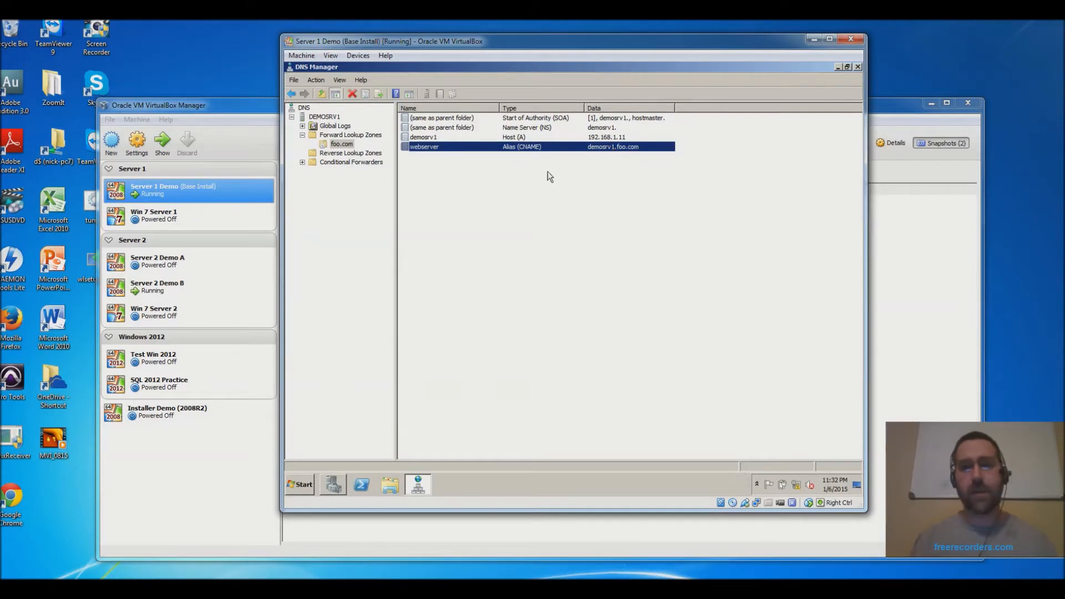
- Change the webserver CNAME record's target host to demosrv2.foo.com, then reselect the foo.com zone
double_click(441, 148)
left_click(501, 247)
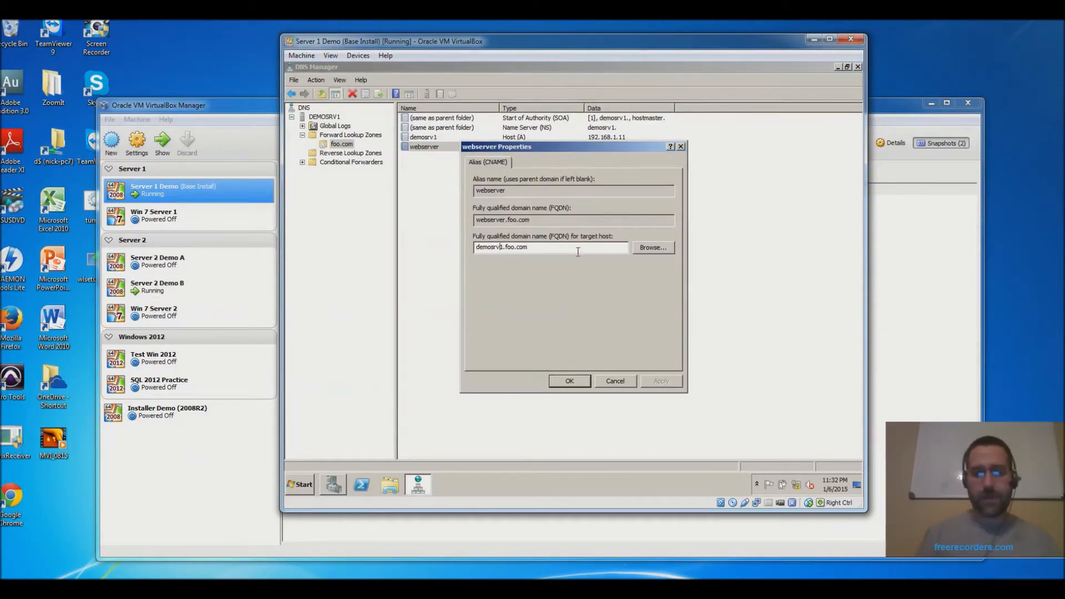
key("Delete")
type("2")
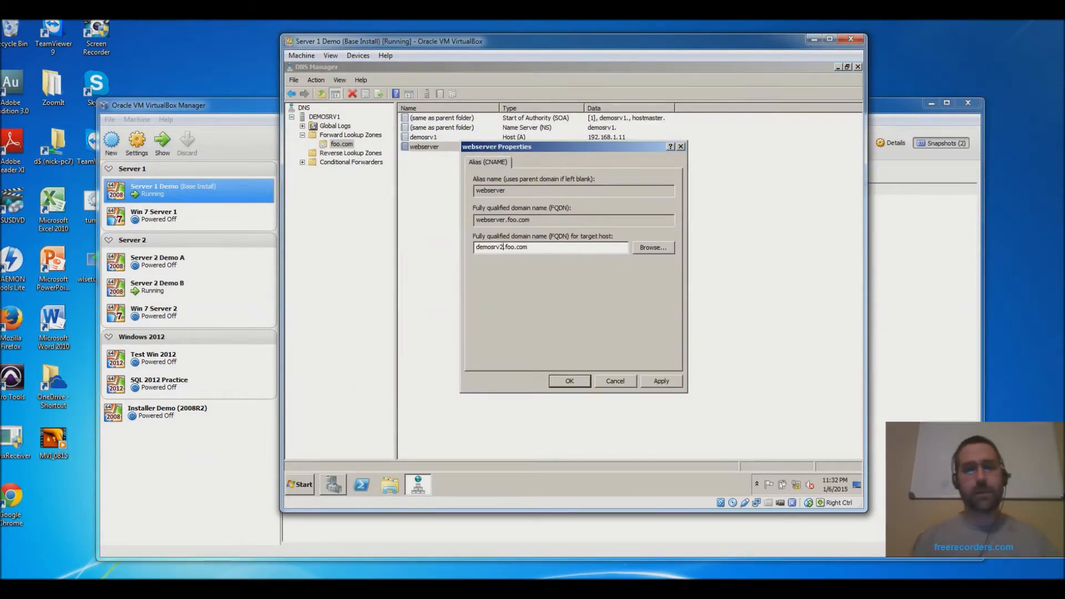
left_click(570, 381)
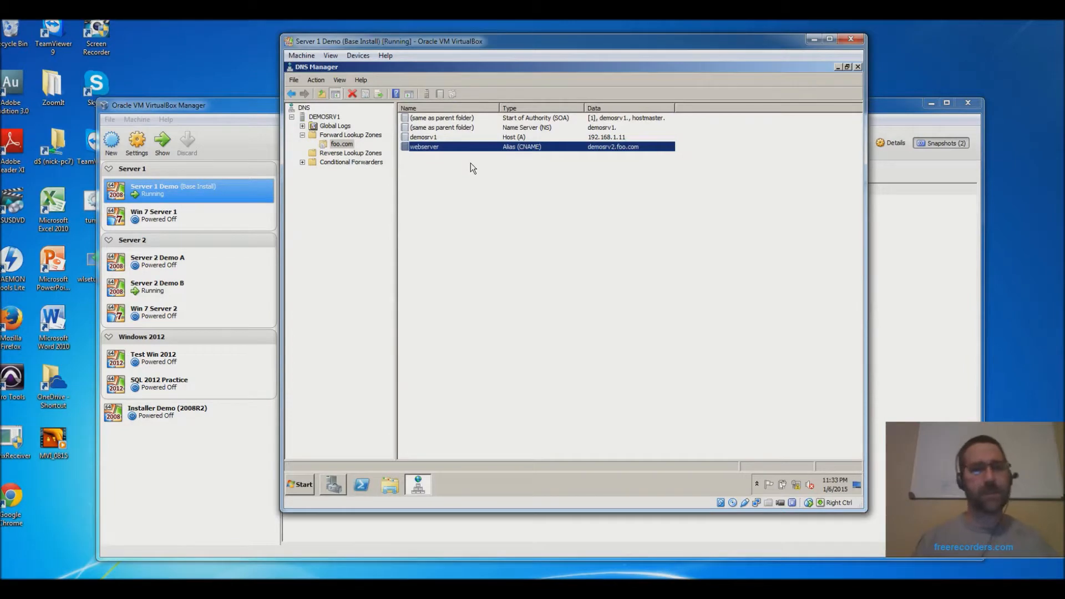
left_click(337, 145)
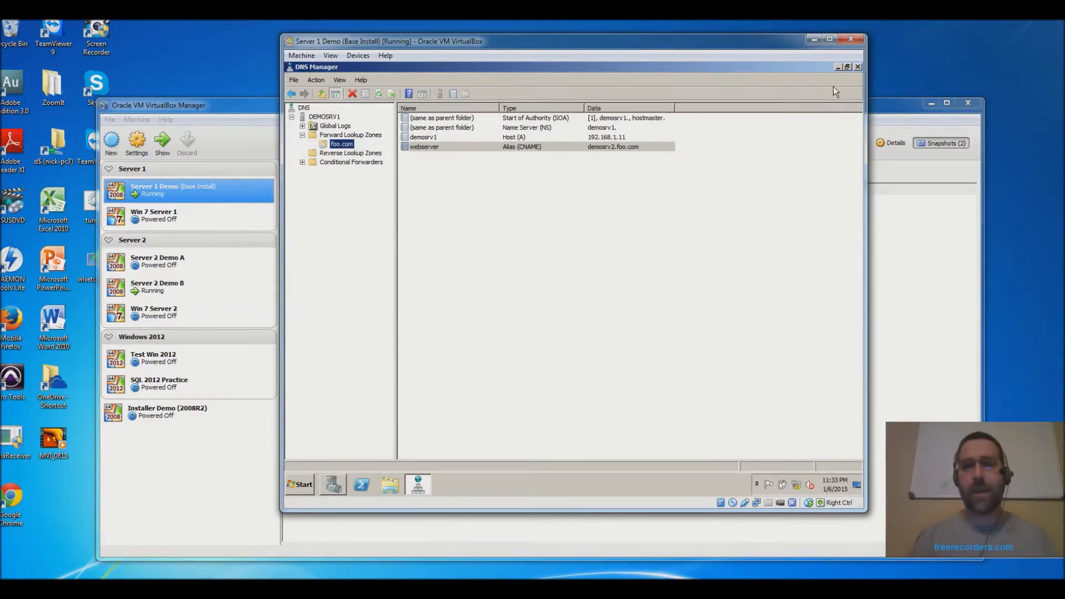
- Close DNS Manager and show Configuration > Local Users and Groups > Users
left_click(859, 67)
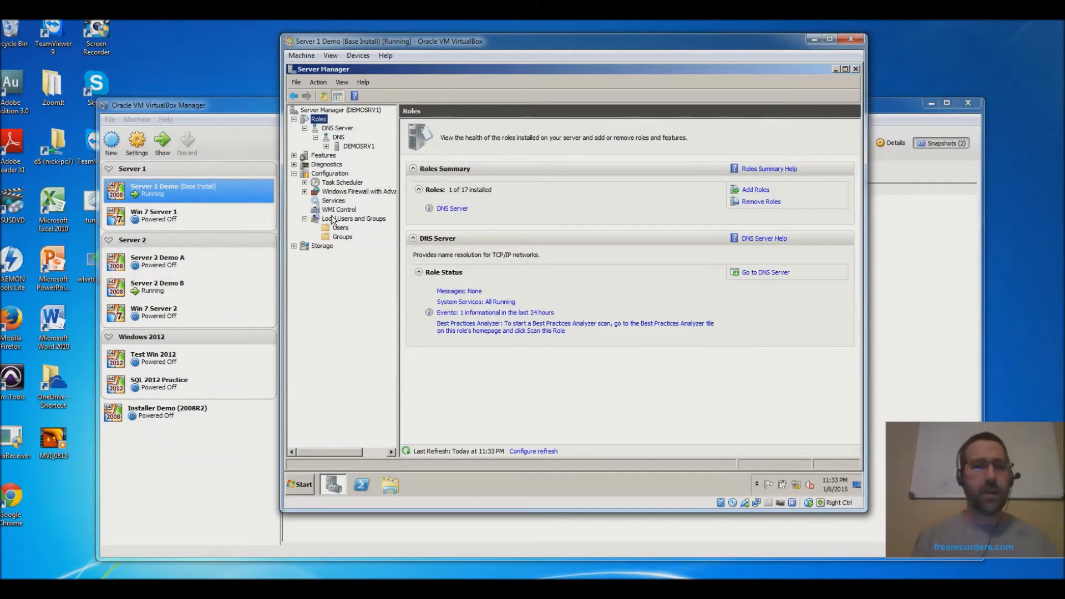
left_click(294, 174)
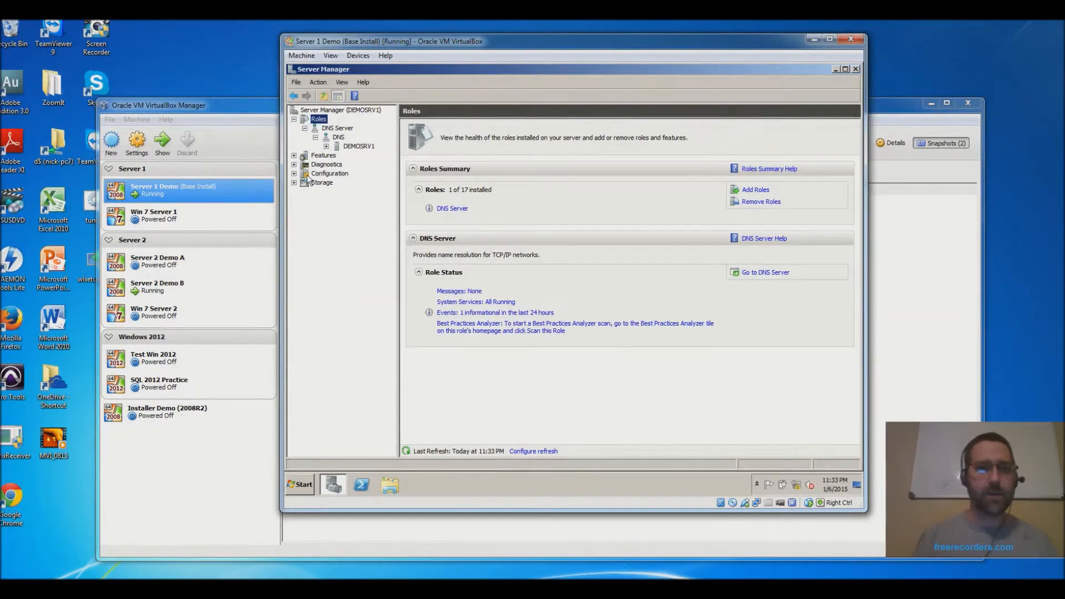
left_click(294, 174)
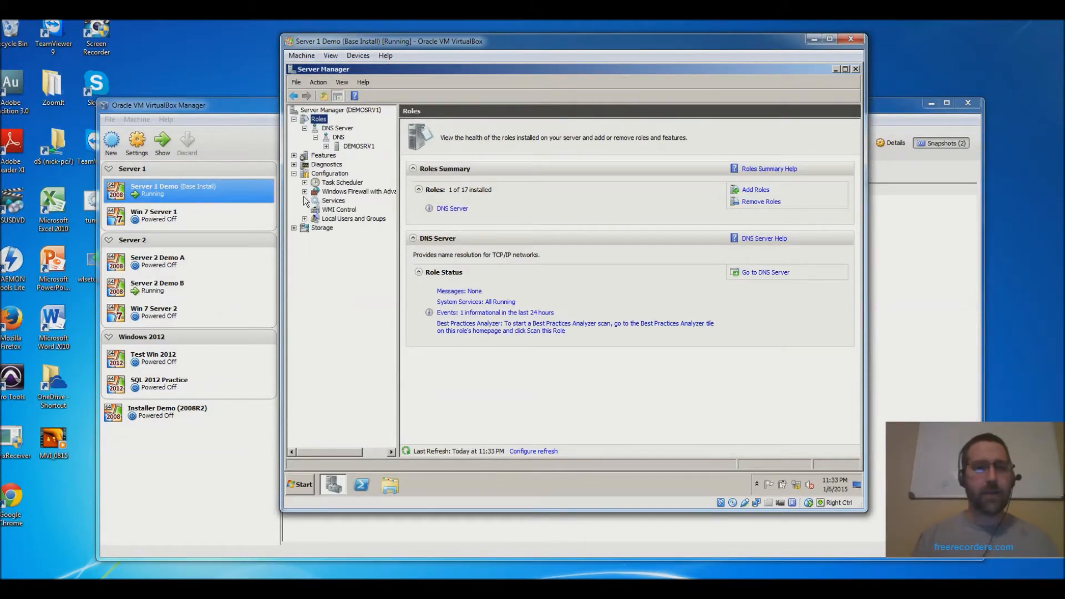
left_click(304, 219)
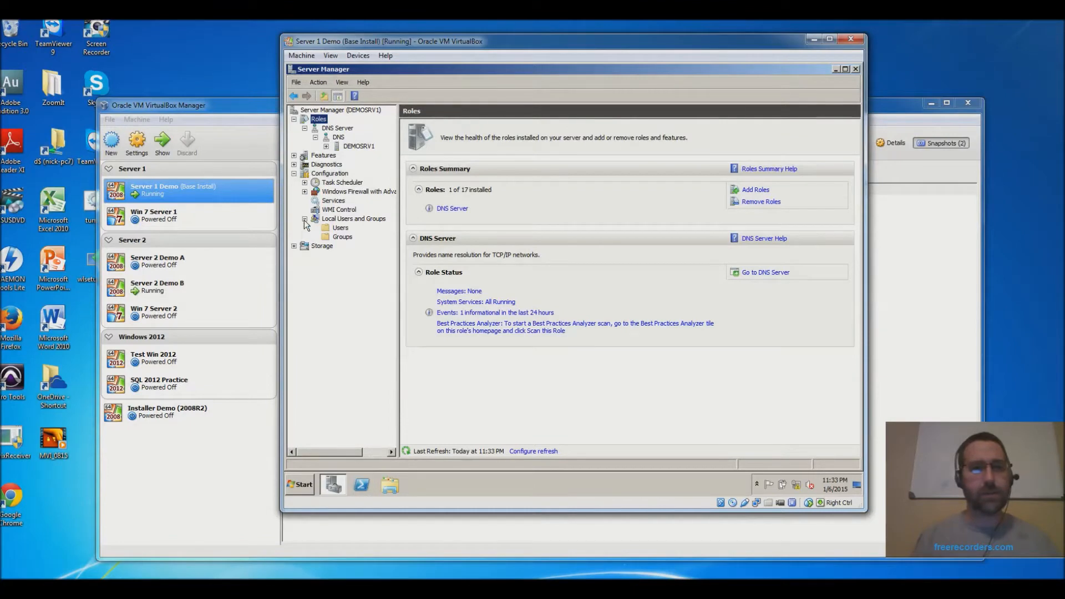
left_click(340, 228)
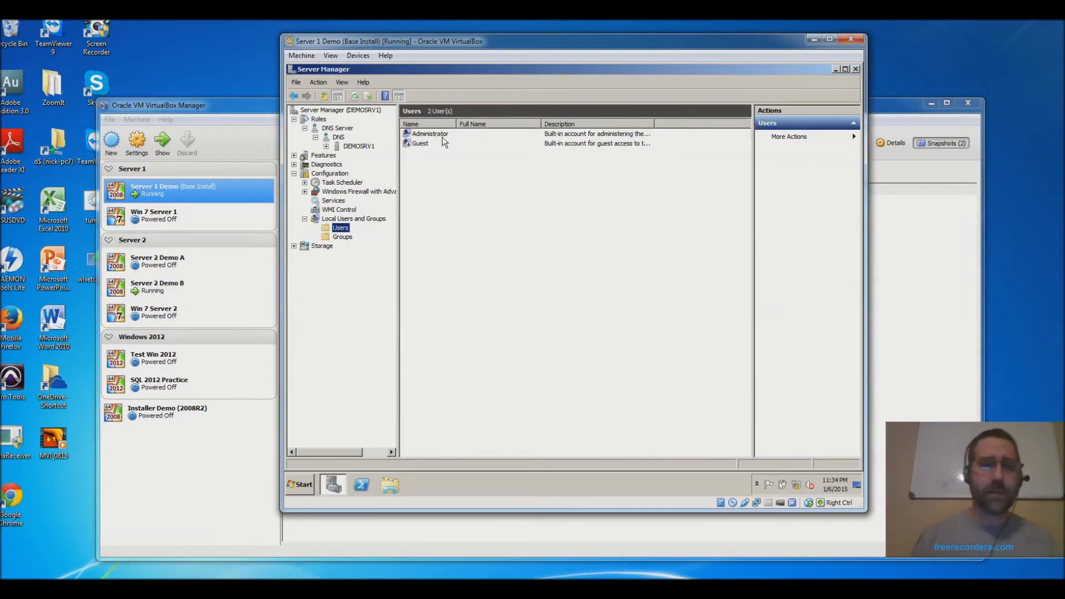
right_click(422, 166)
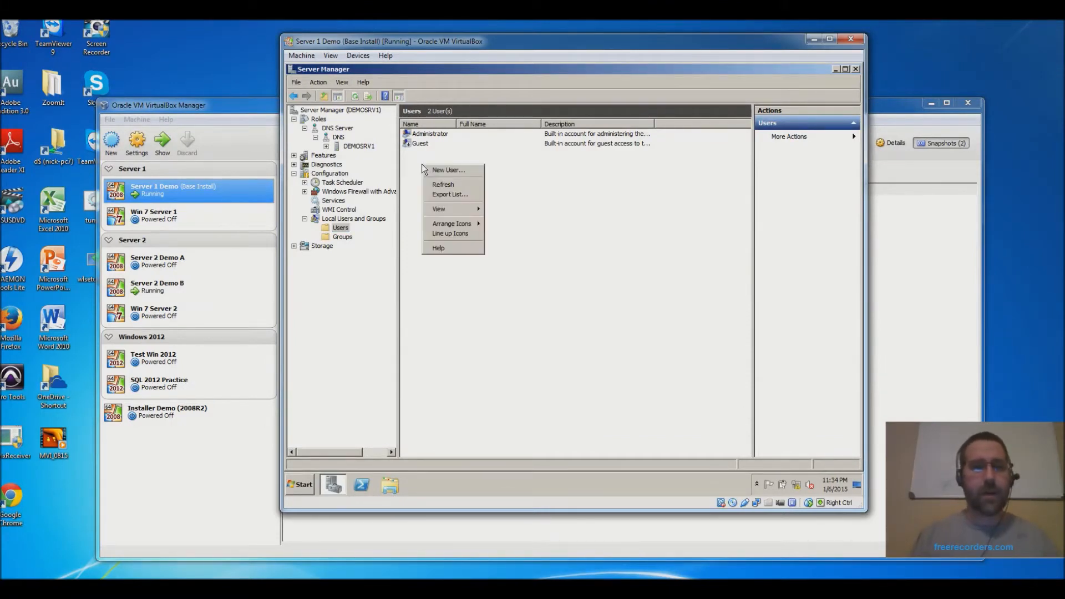
- Create local user Test, full name User1, with a confirmed password and no forced change at logon
left_click(450, 169)
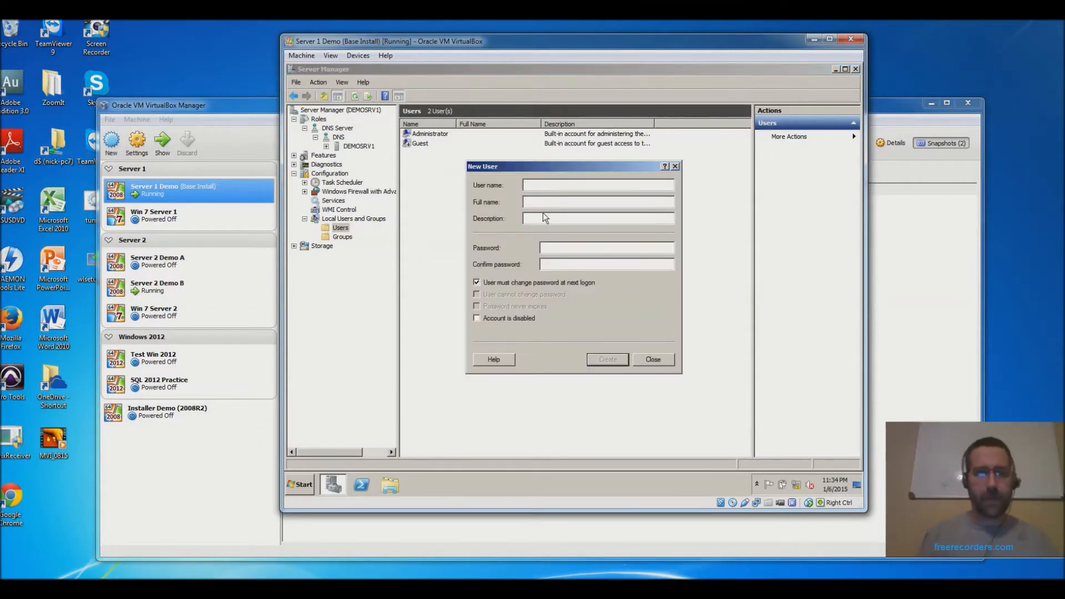
type("Test")
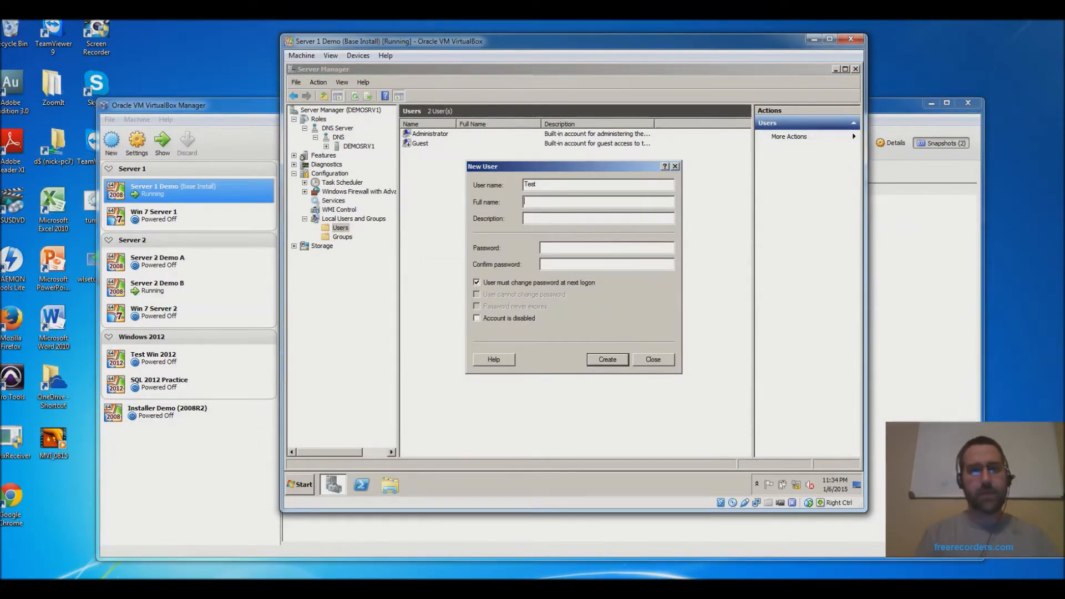
key("Tab")
type("User1")
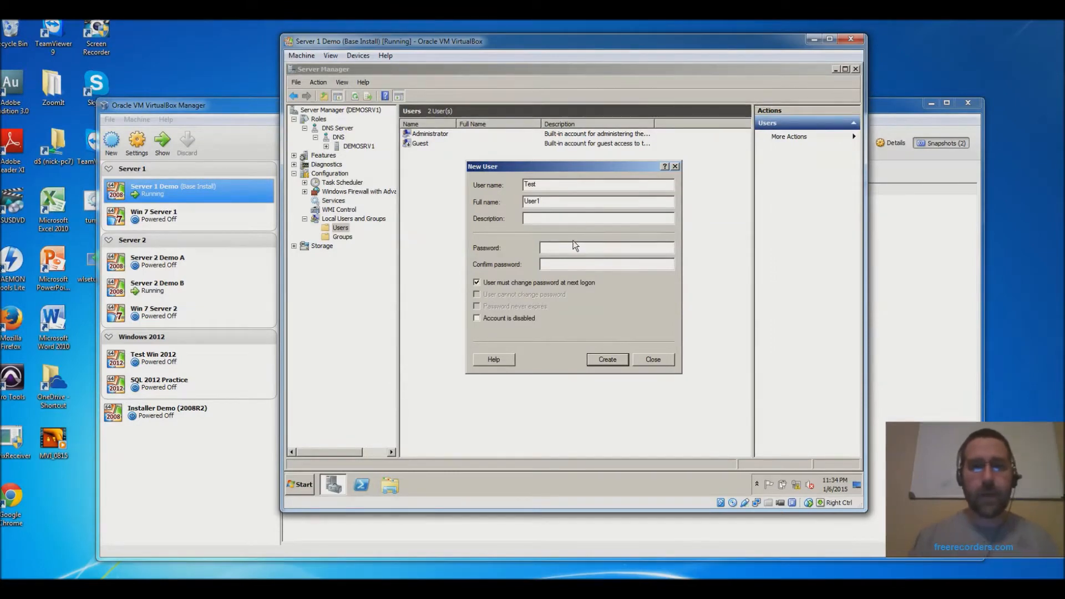
left_click(593, 247)
type("•••••••")
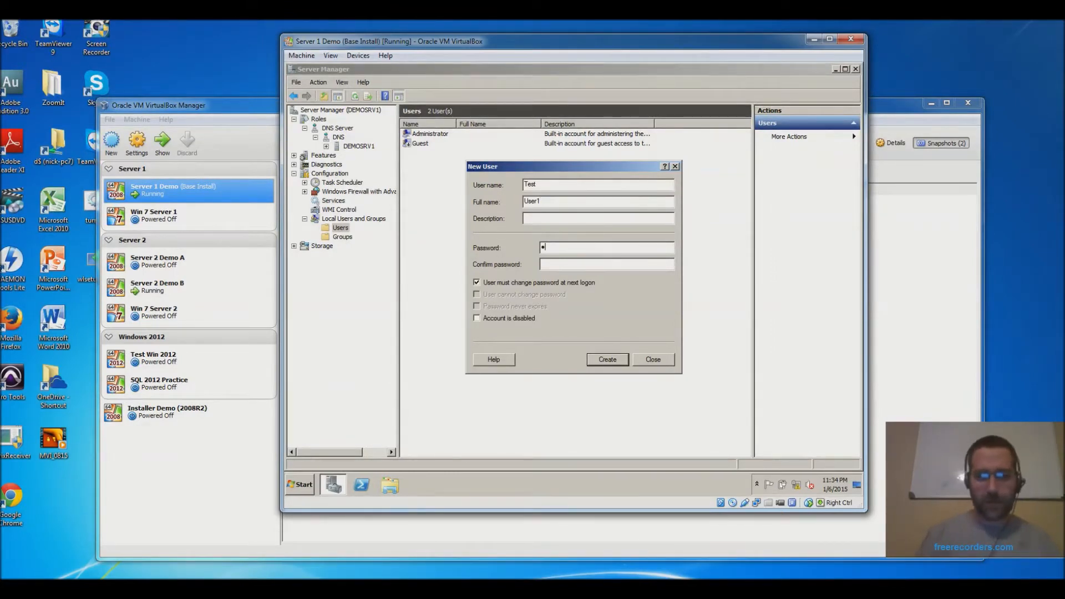
type("••")
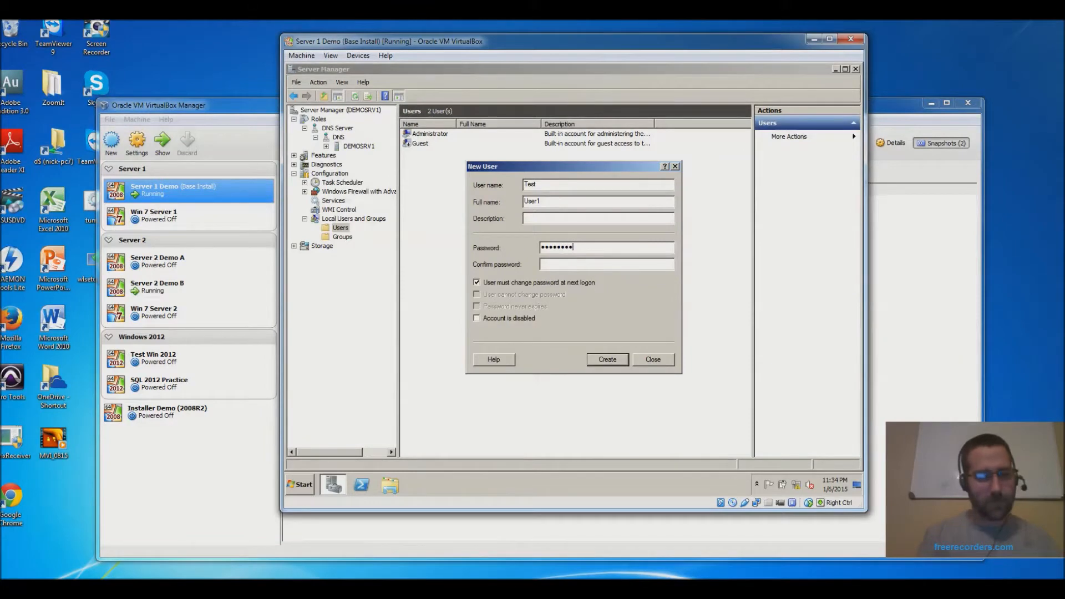
key("Tab")
type("•••••••••")
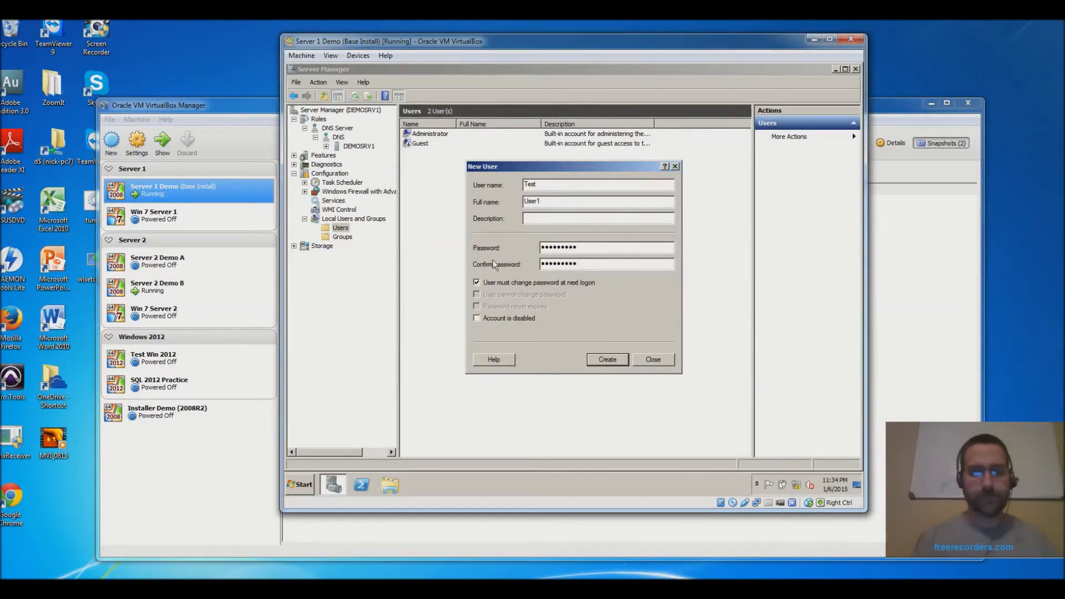
left_click(478, 281)
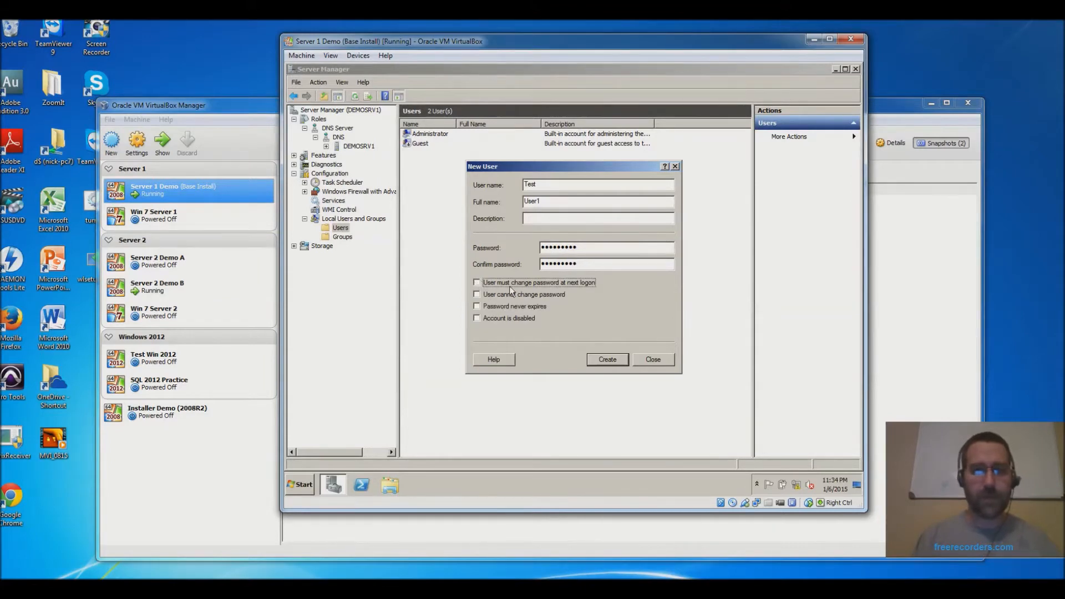
left_click(613, 361)
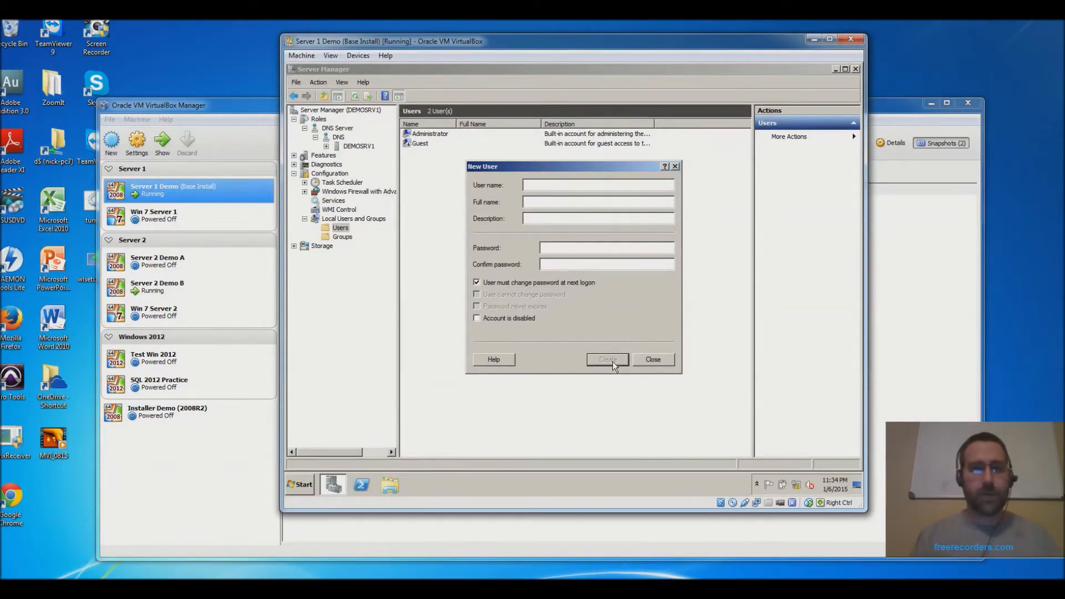
- Close the New User form, browse the Administrators and Backup Operators groups, and return to Users
left_click(650, 360)
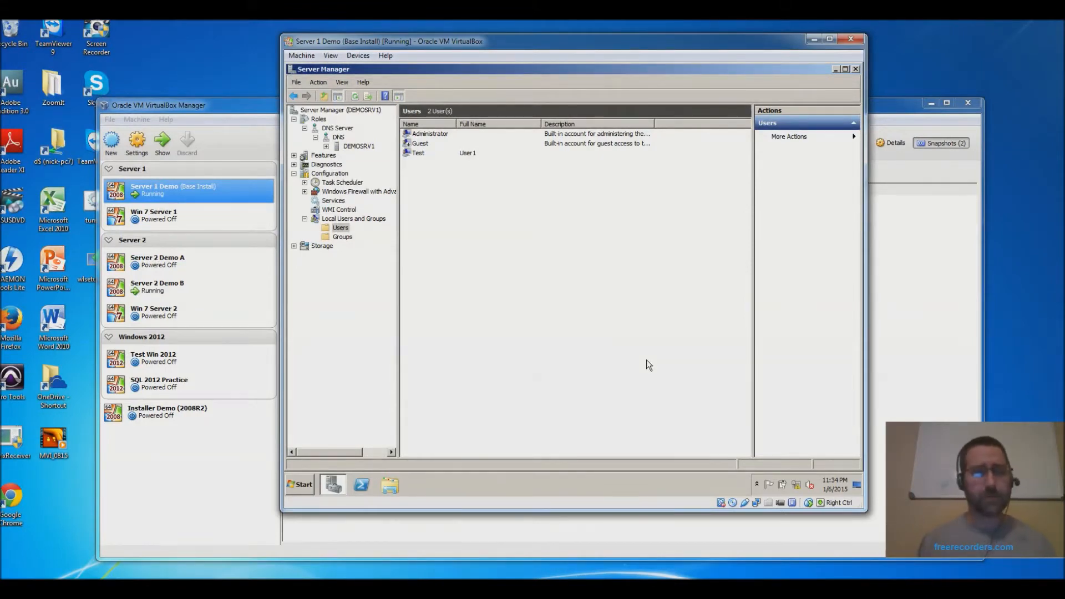
left_click(342, 237)
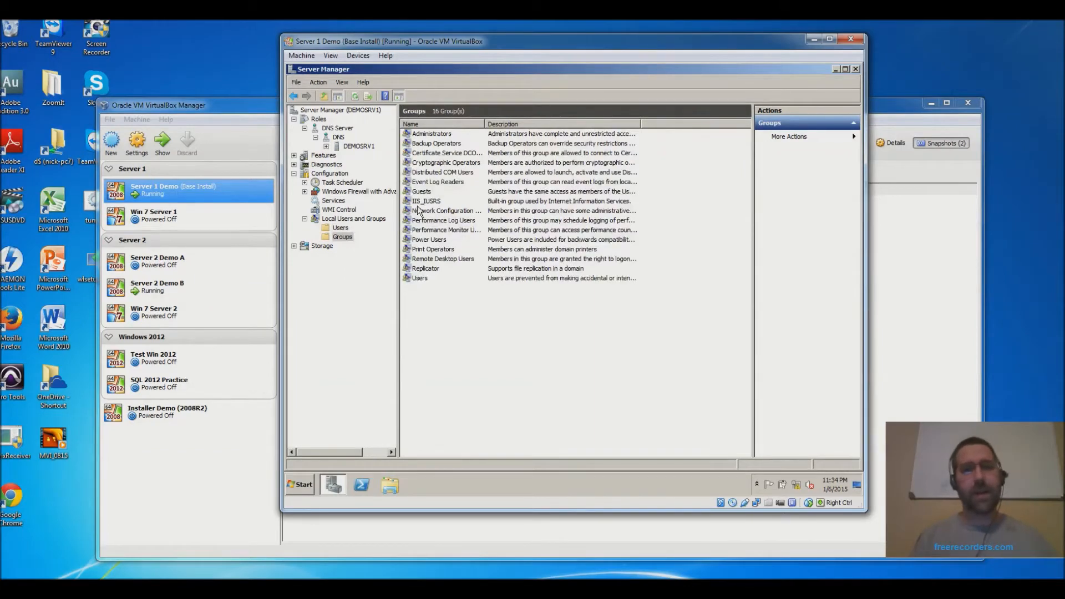
left_click(438, 136)
left_click(438, 145)
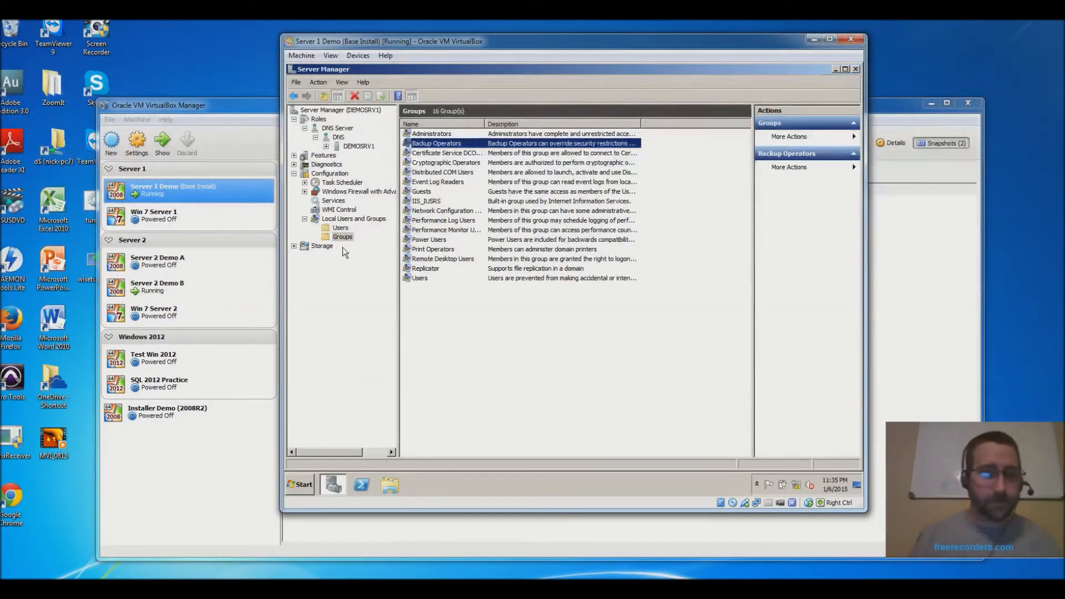
left_click(340, 227)
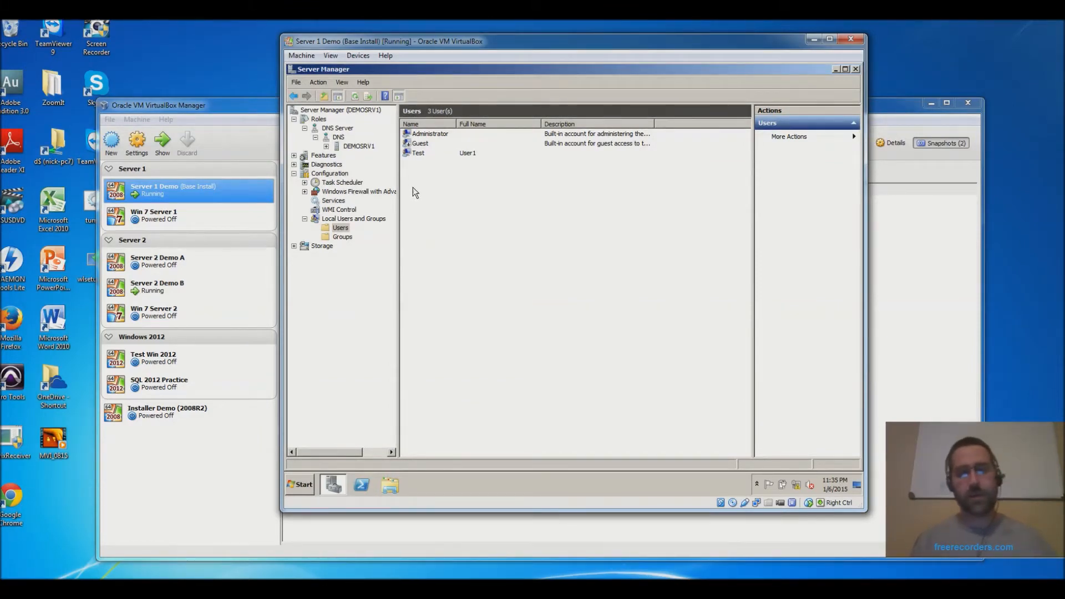
- Cancel two rename attempts on the Administrator account, keeping its name, then bring up the Start menu
left_click(441, 137)
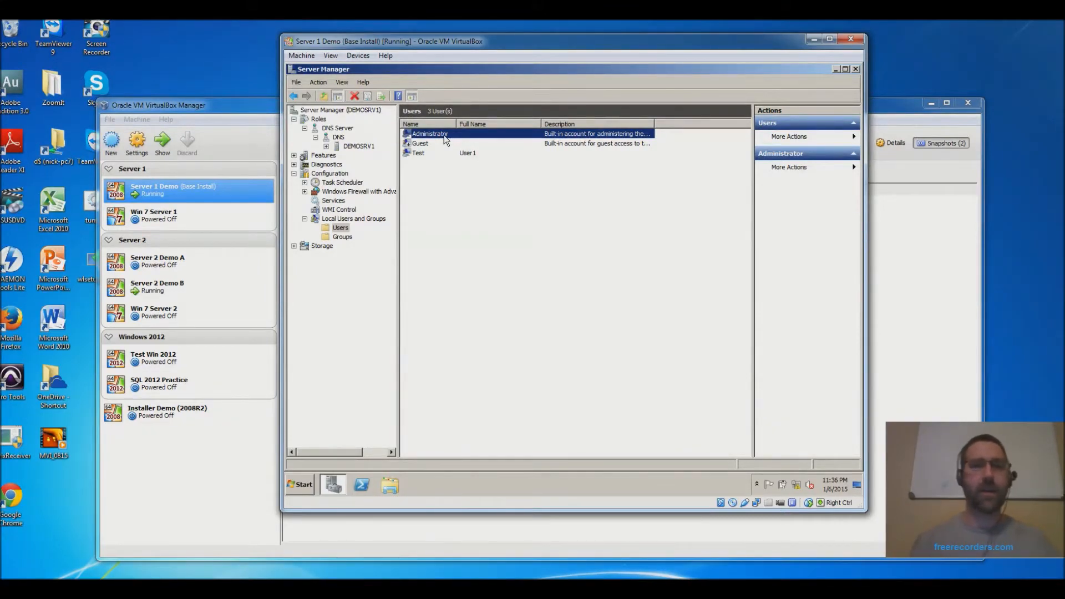
key("F2")
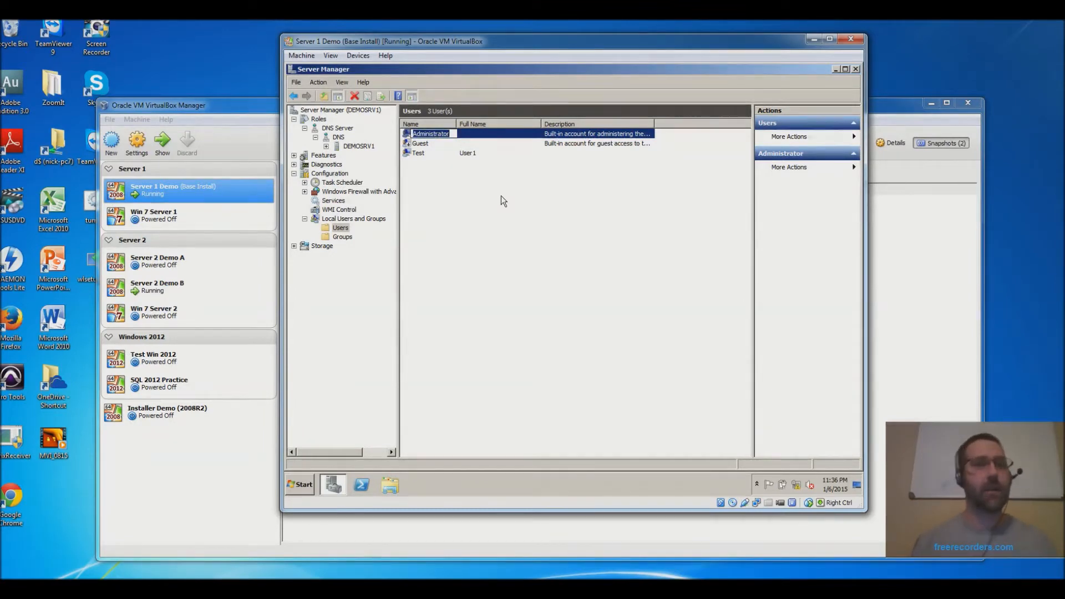
key("Escape")
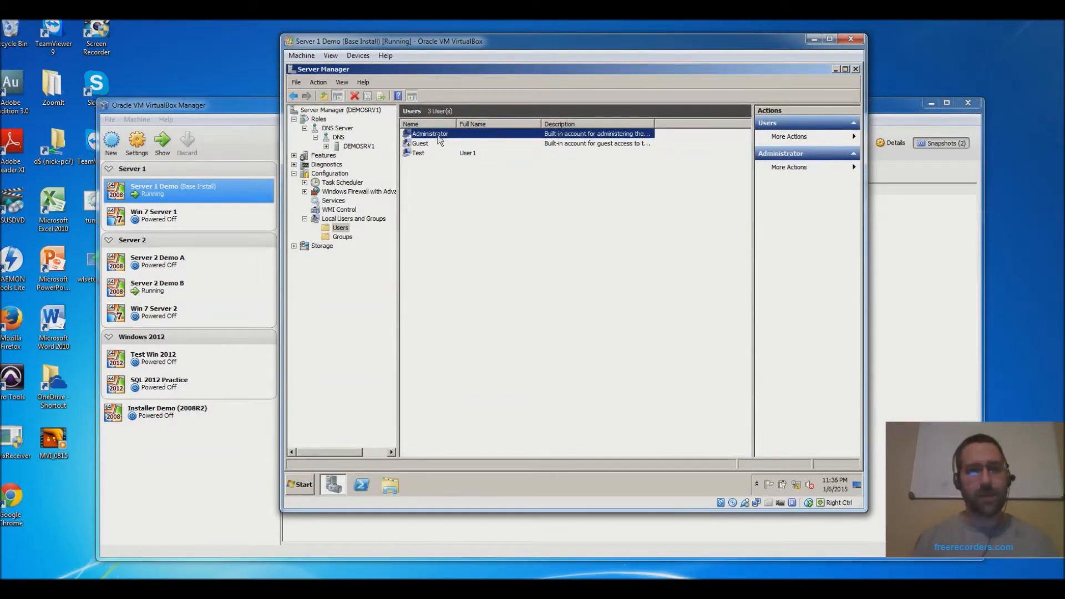
key("F2")
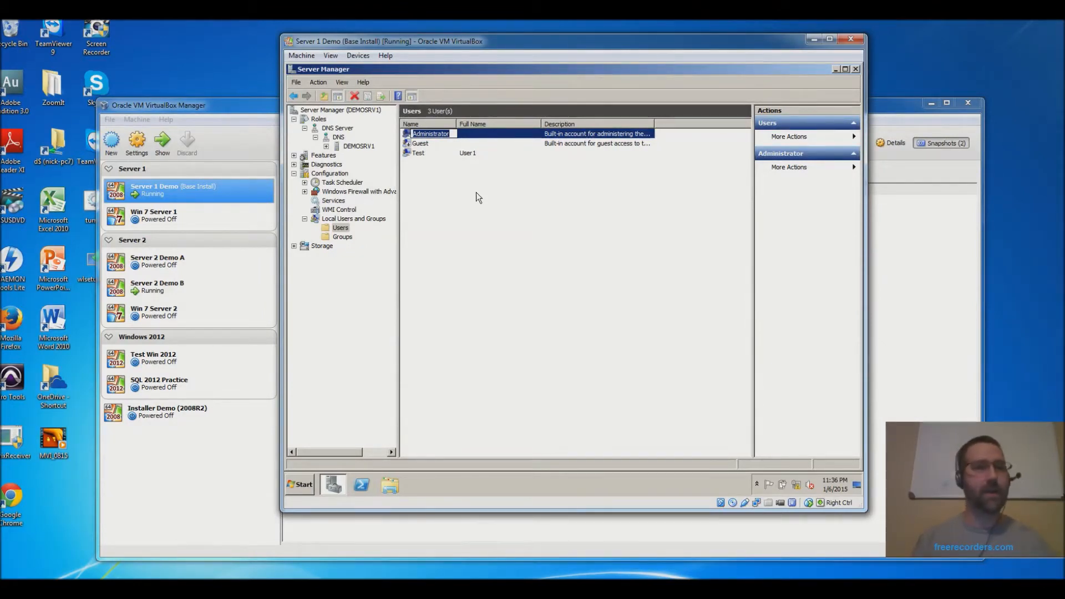
key("Escape")
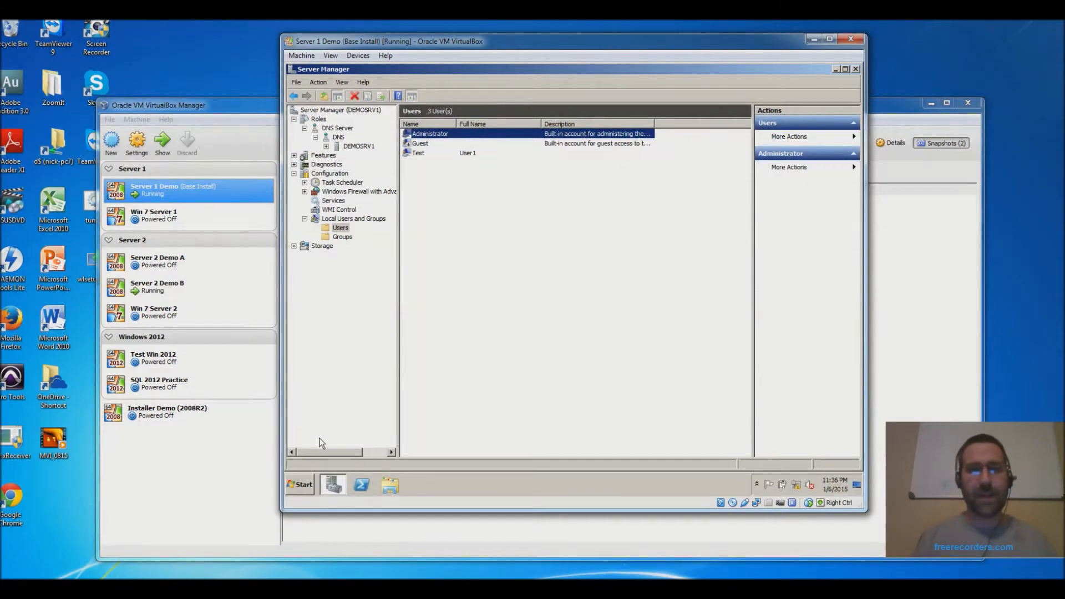
left_click(302, 486)
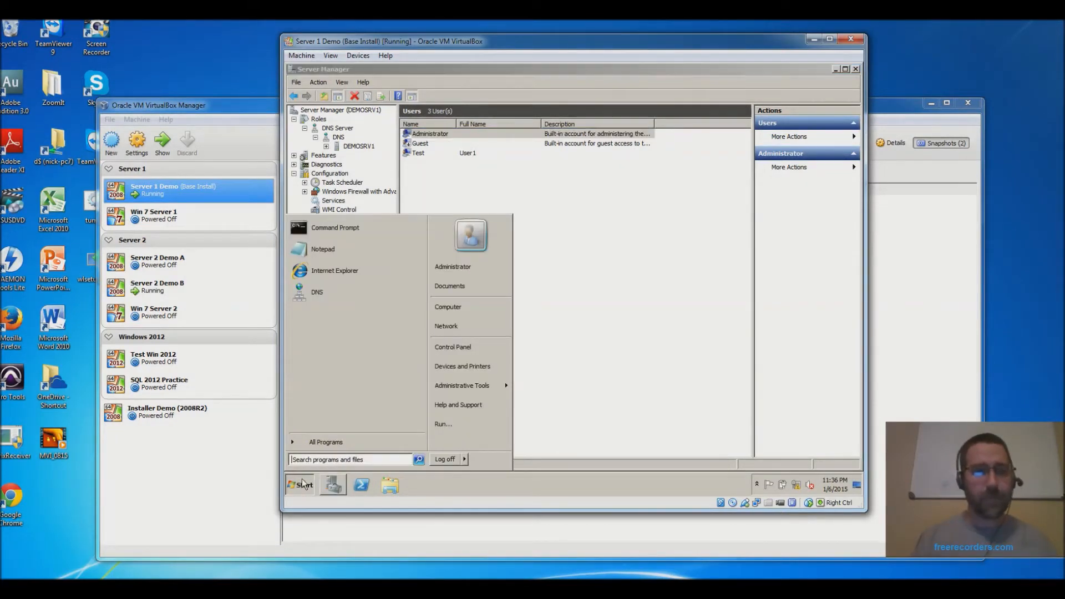
- Launch regedit from the Start menu's Run box
left_click(477, 423)
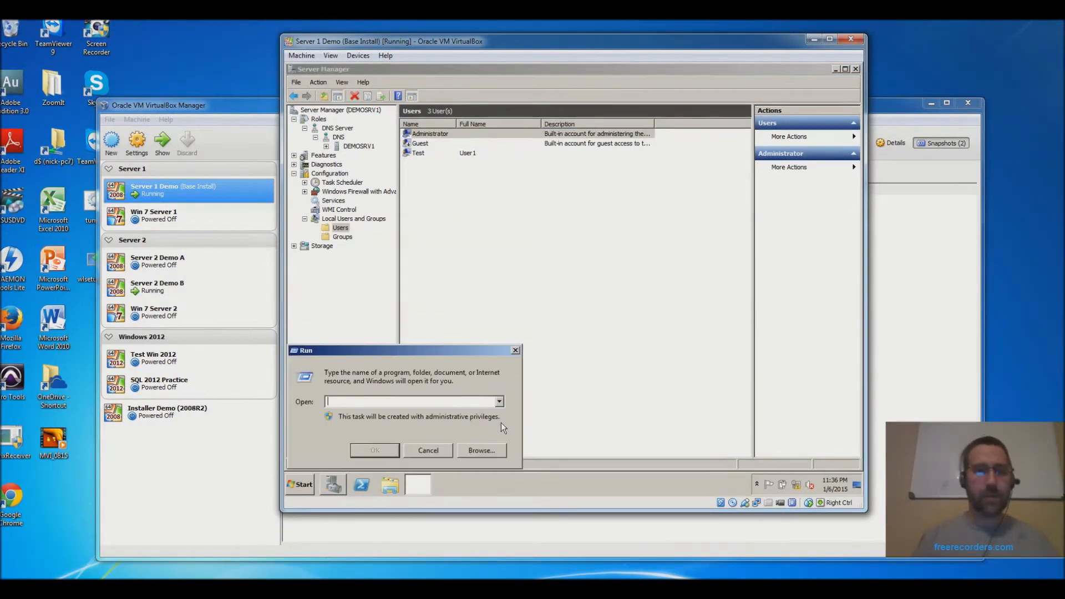
type("regedit")
key("Return")
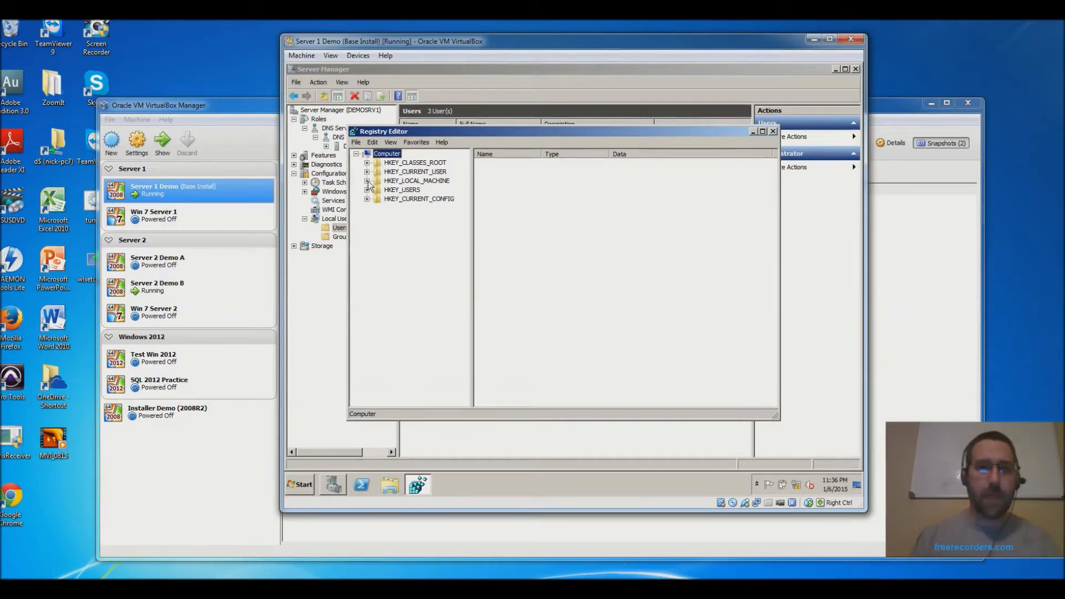
- Maximise Registry Editor and expand HKLM\SOFTWARE\Microsoft\Windows NT\CurrentVersion\ProfileList
left_click(367, 180)
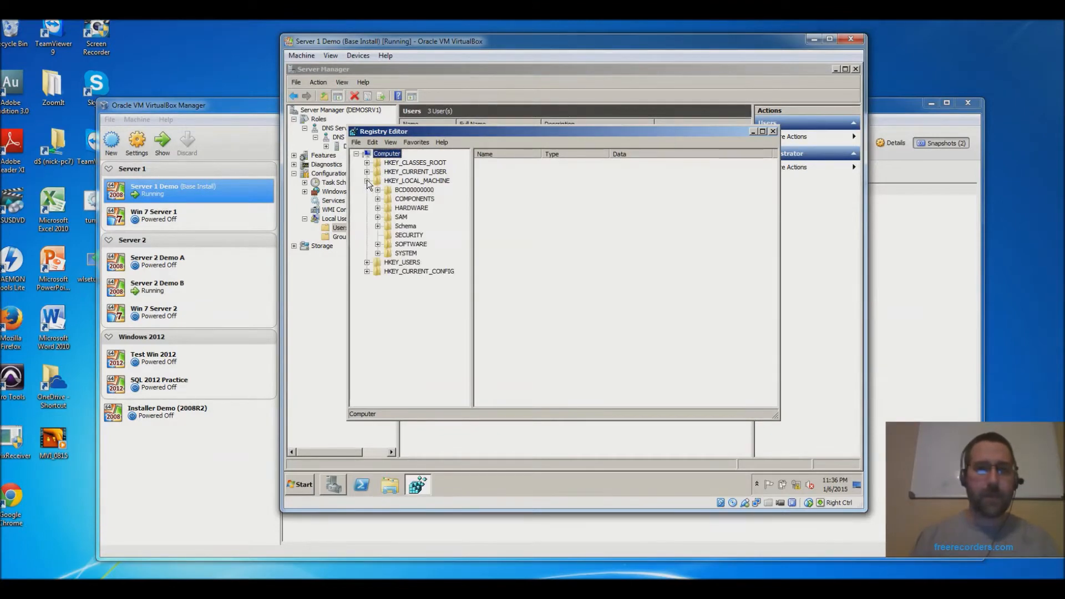
left_click(378, 244)
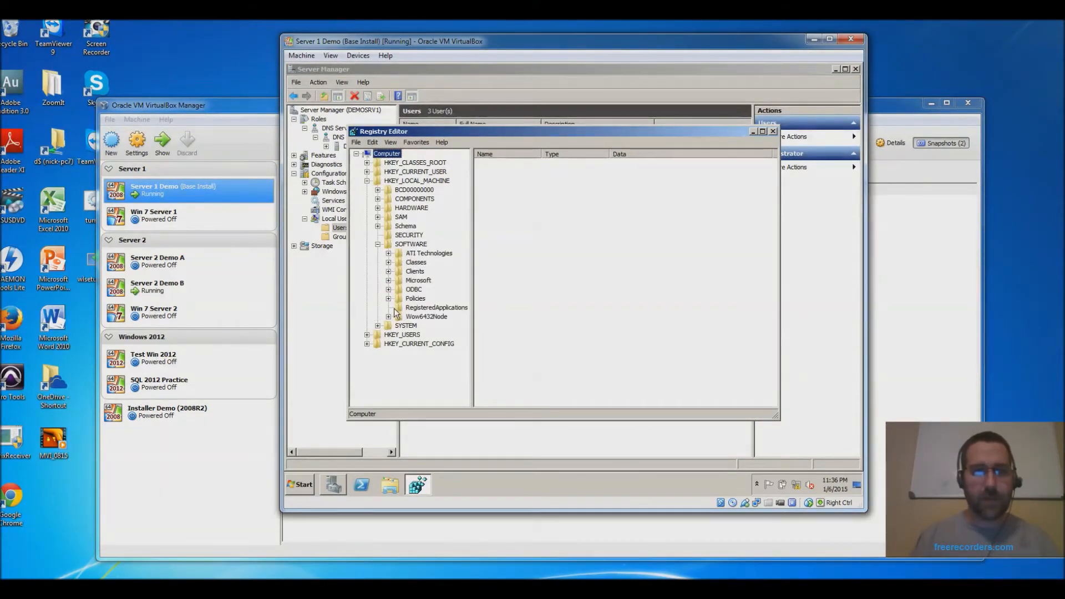
left_click(389, 280)
scroll(416, 300, "down", 20)
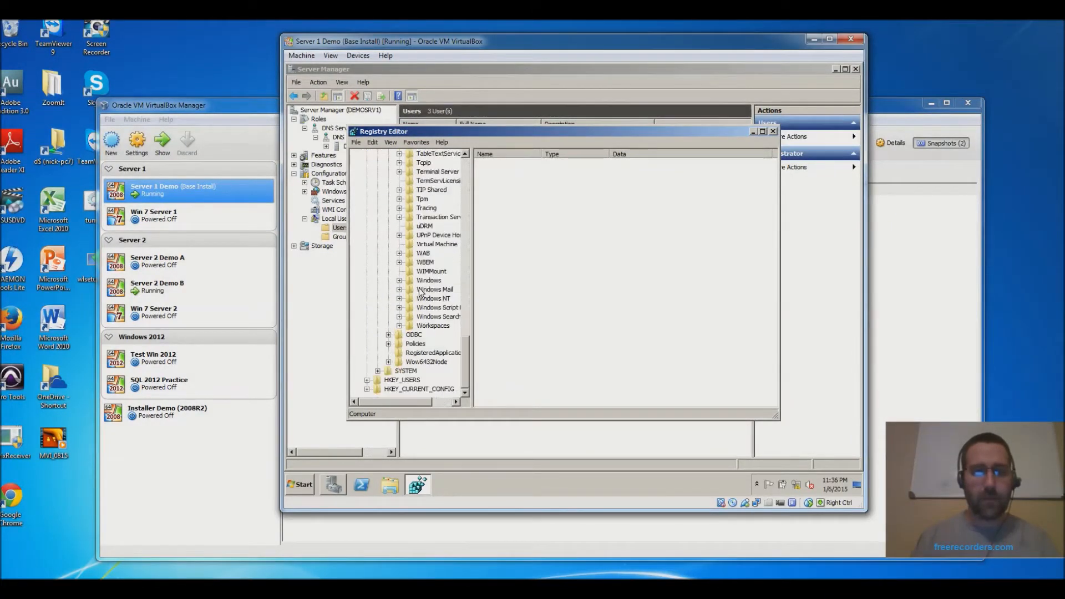
left_click(399, 298)
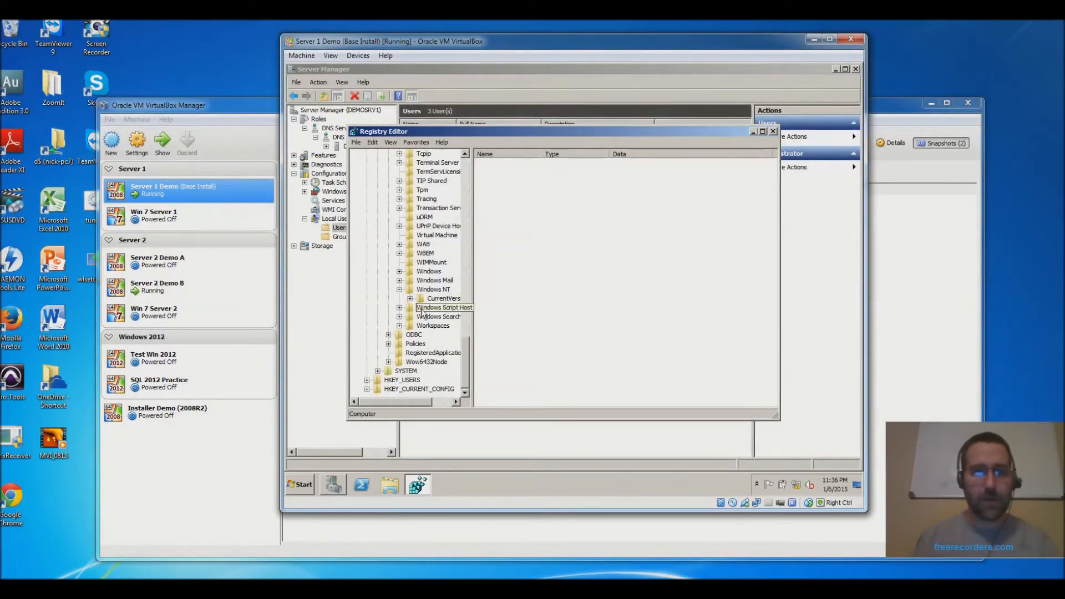
left_click(410, 299)
scroll(421, 304, "down", 3)
scroll(423, 303, "down", 5)
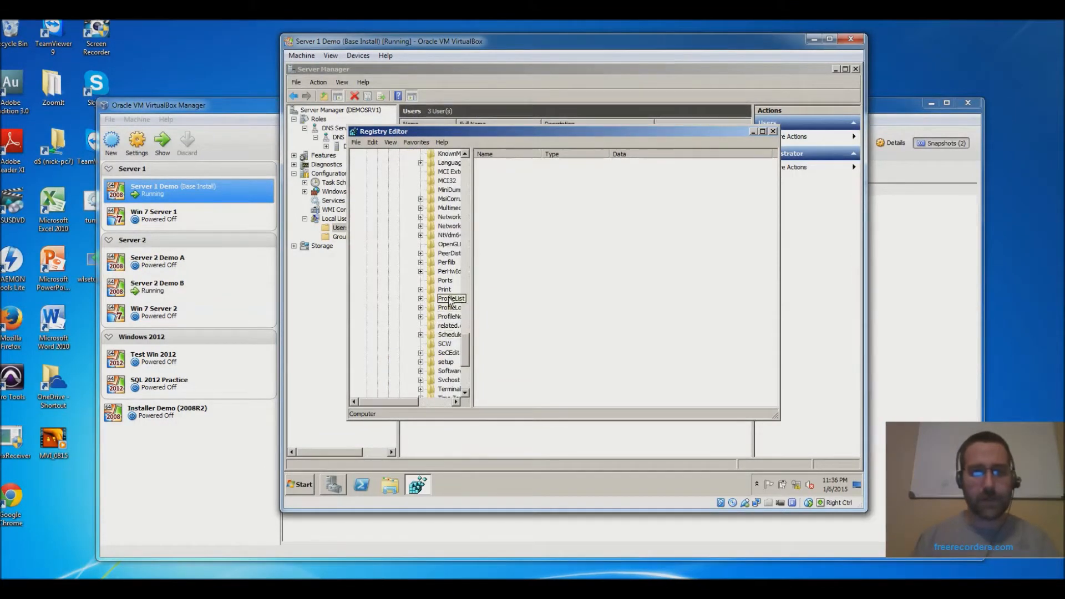
double_click(506, 131)
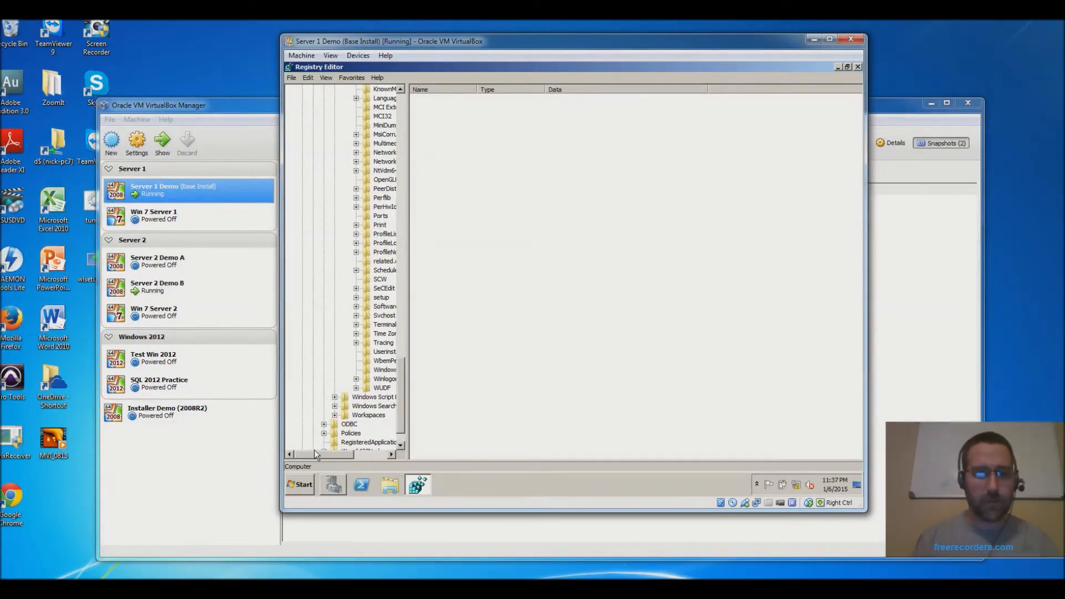
left_click_drag(319, 454, 335, 453)
left_click(321, 234)
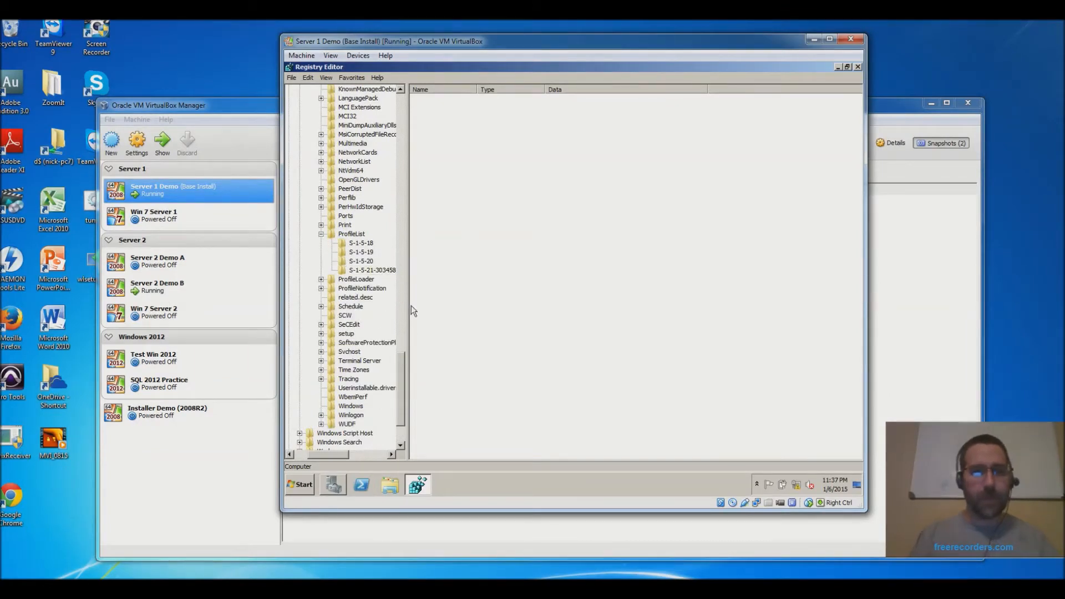
left_click_drag(408, 304, 434, 304)
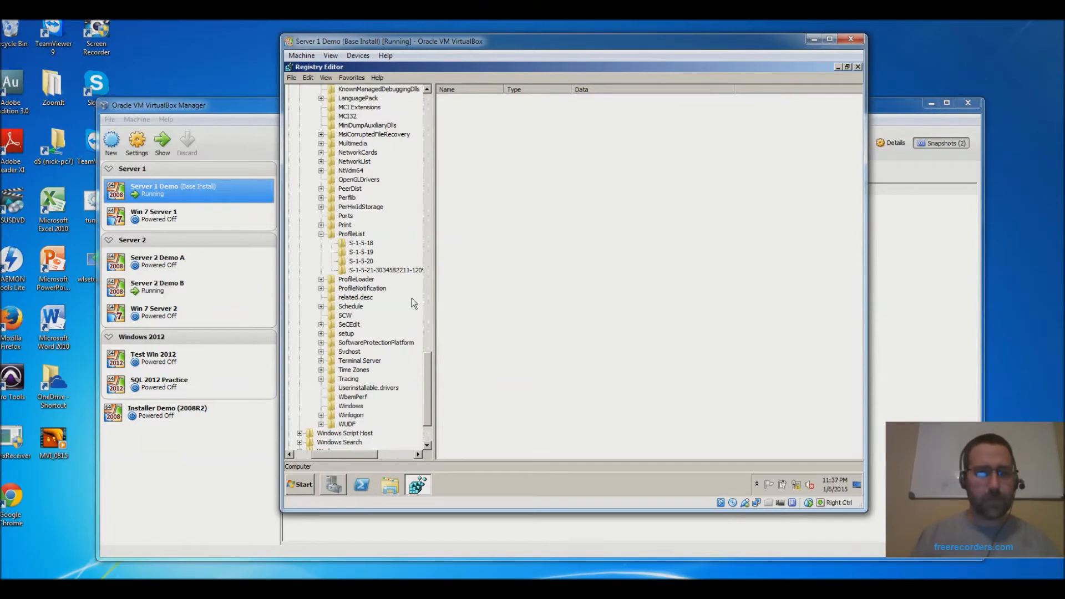
- Check the S-1-5-18, -19, -20 and Administrator profiles' ProfileImagePath, then close Registry Editor
left_click(359, 244)
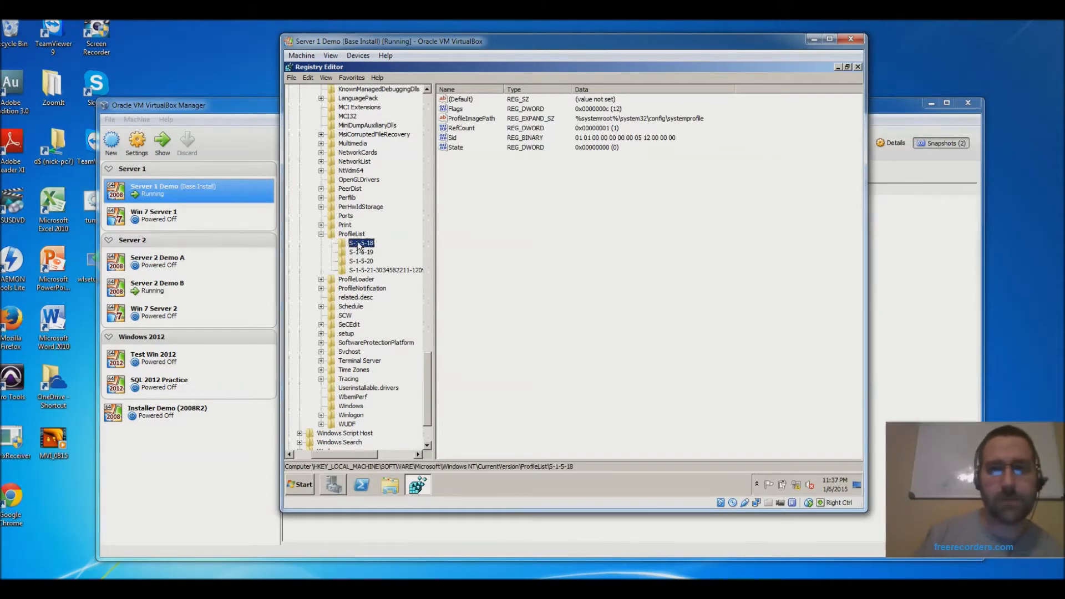
left_click(361, 253)
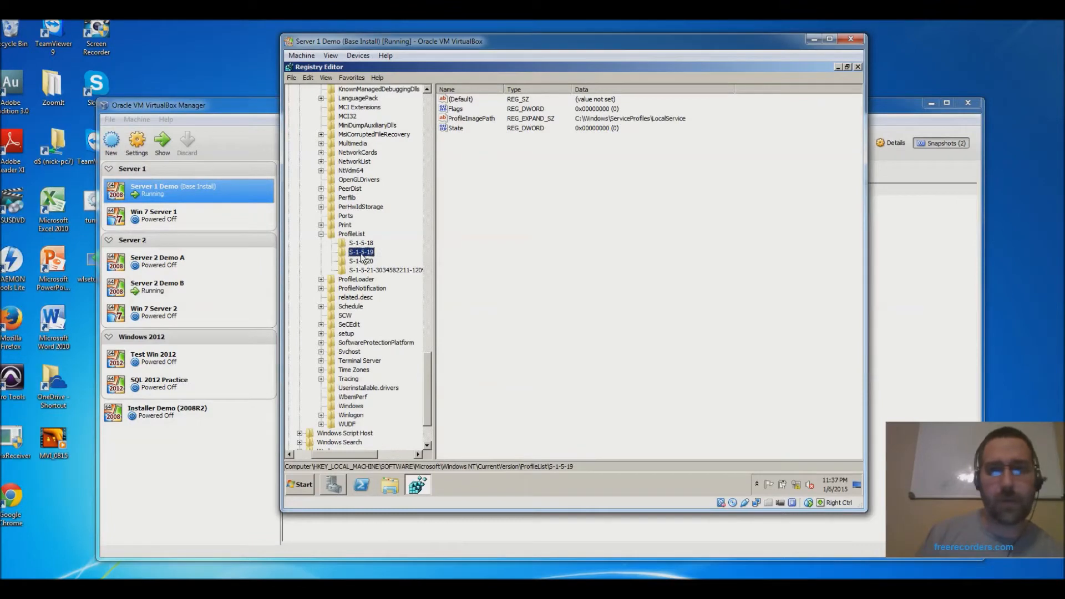
left_click(360, 262)
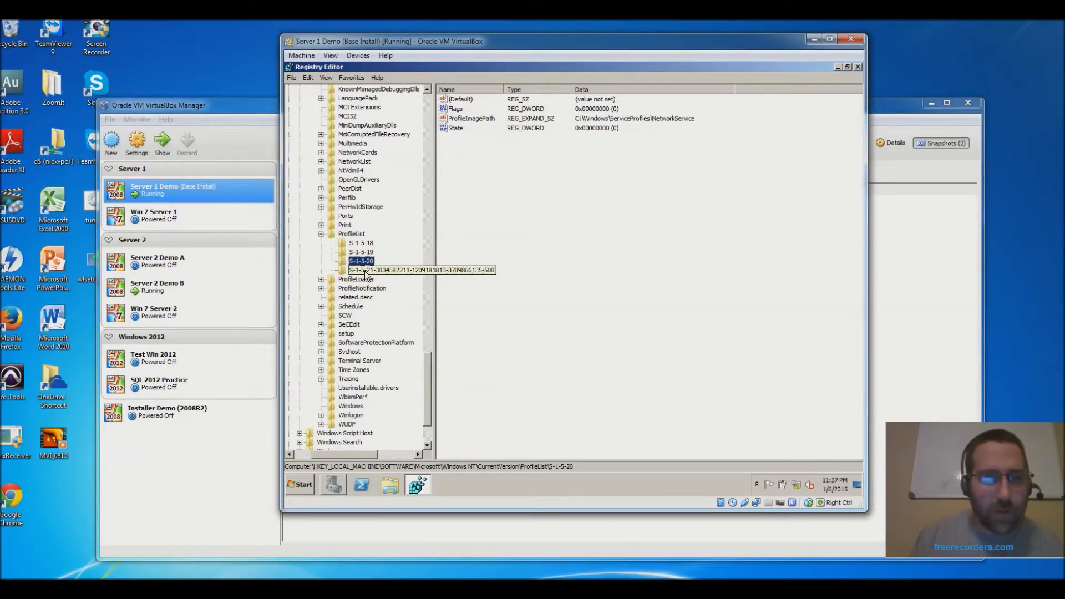
left_click(366, 271)
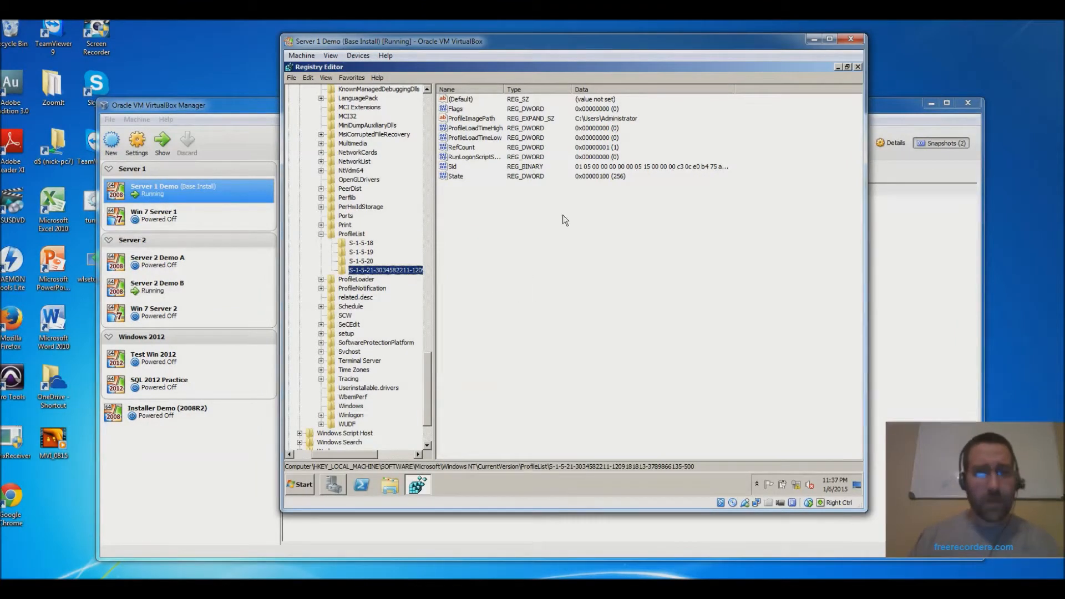
left_click(592, 121)
left_click(481, 123)
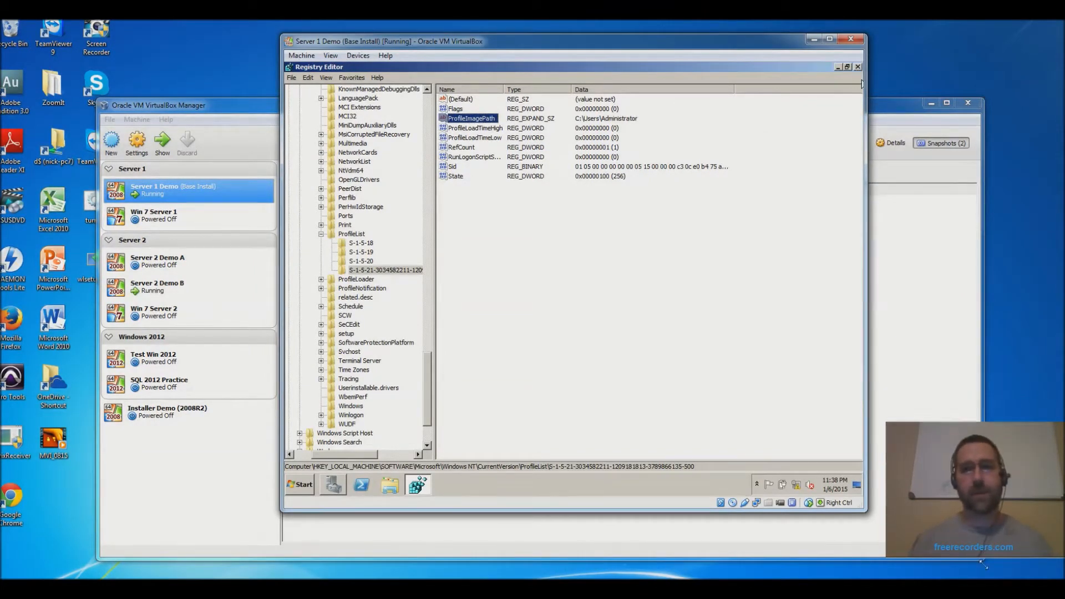
left_click(857, 67)
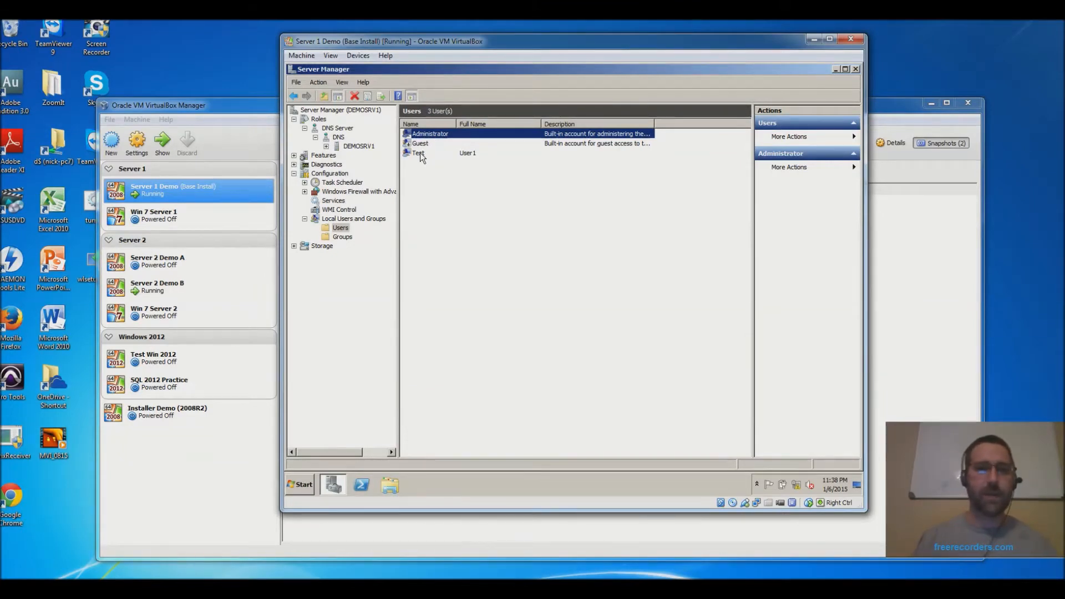
- Select the Test user, then show the Roles summary listing DNS Server as the only role
left_click(419, 154)
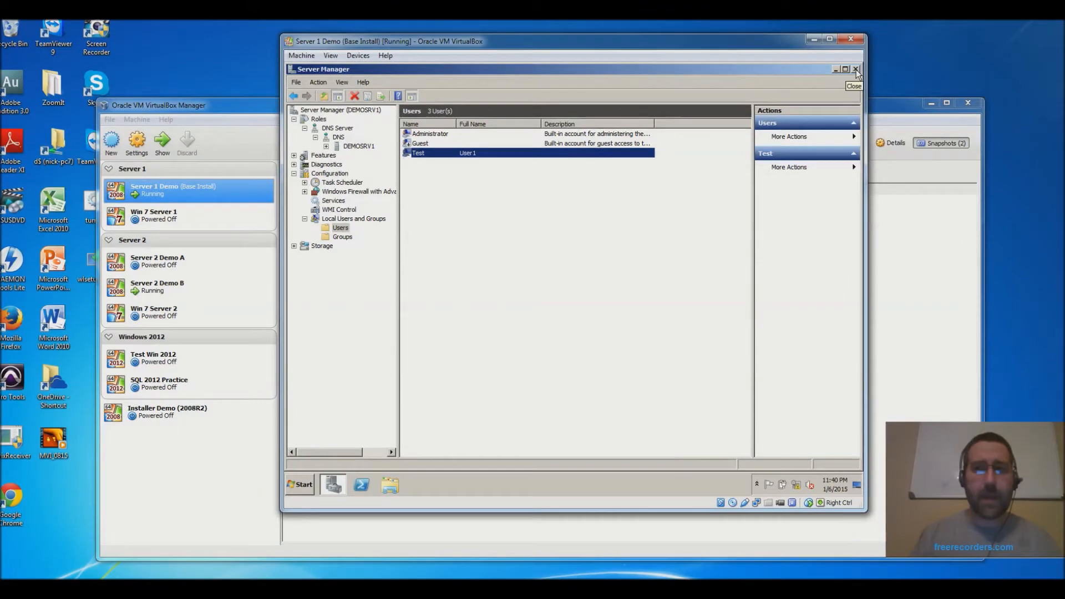
left_click(317, 120)
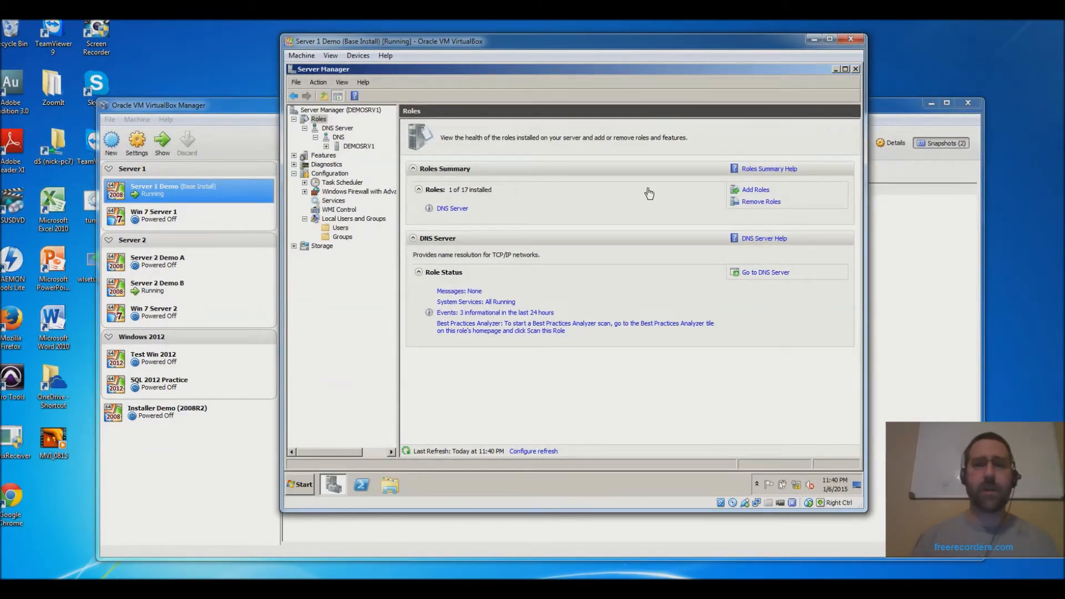
- Check Active Directory Domain Services in Add Roles, decline the .NET features, and cancel the wizard
left_click(761, 190)
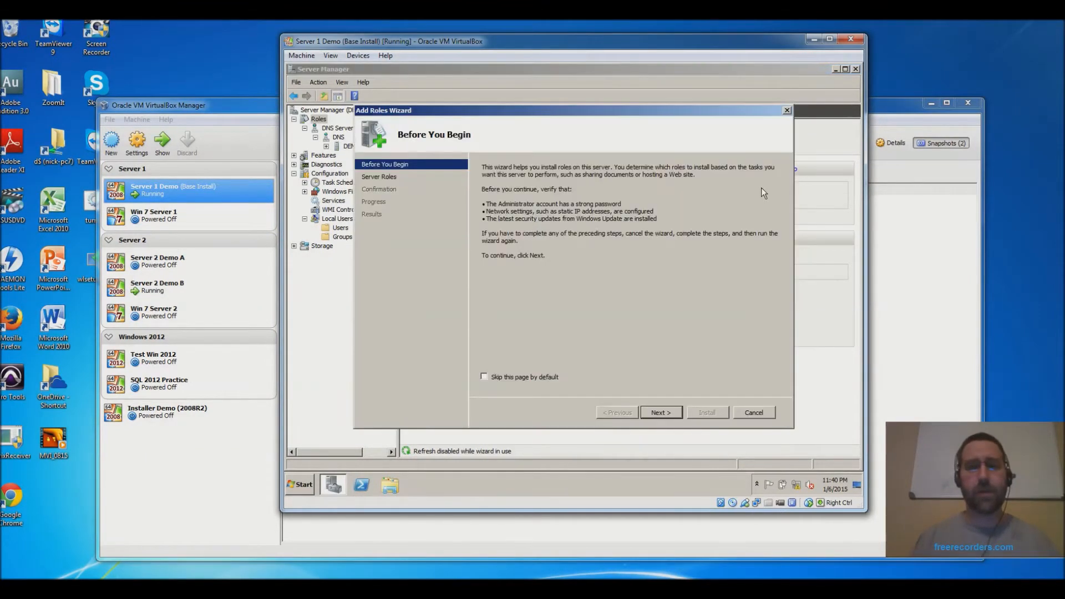
left_click(661, 411)
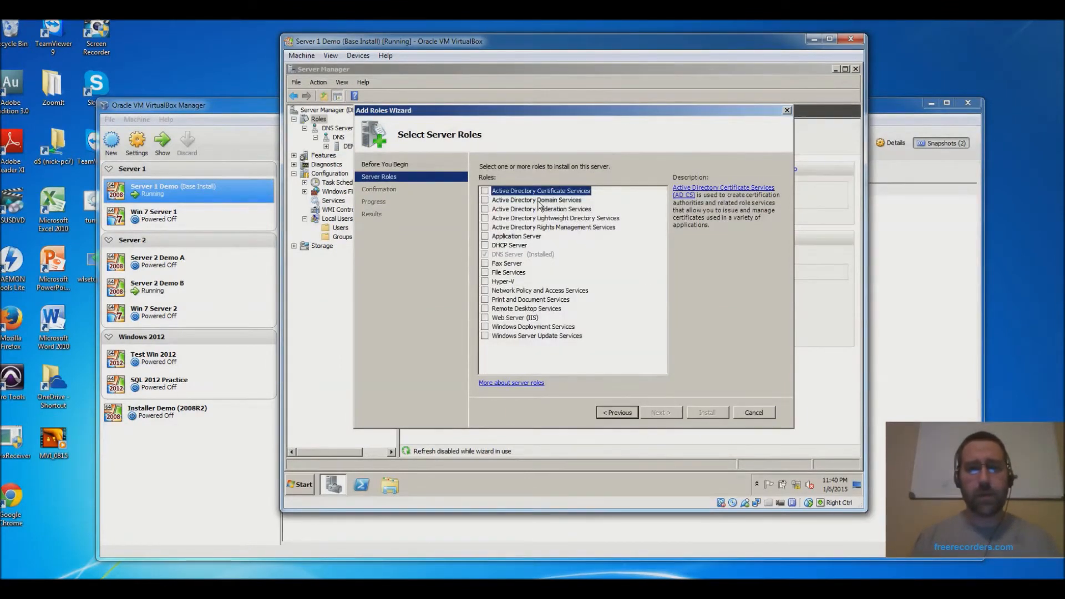
left_click(486, 201)
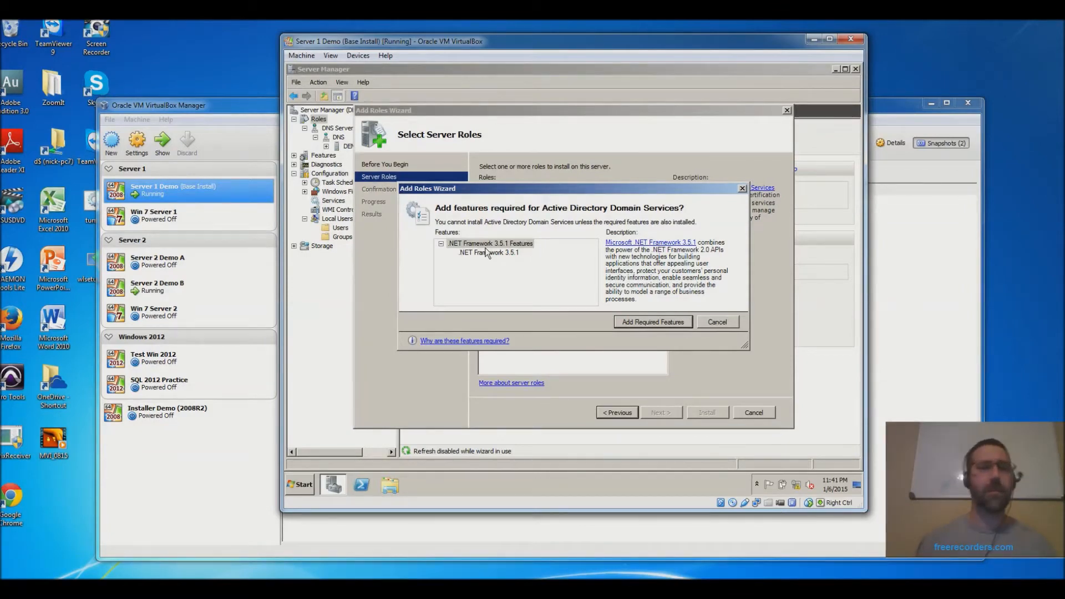
left_click(733, 321)
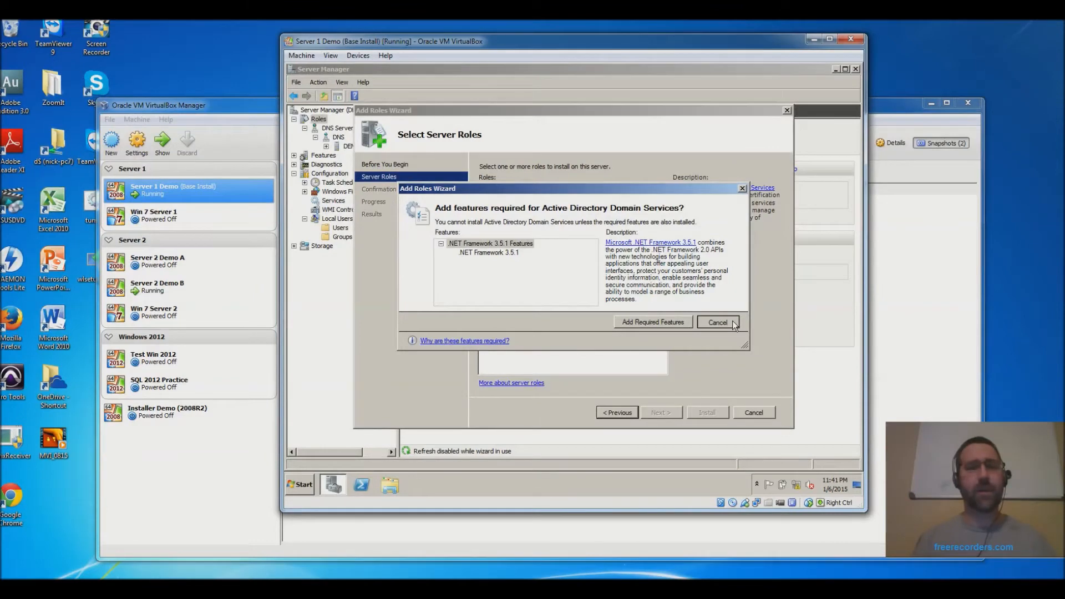
left_click(755, 412)
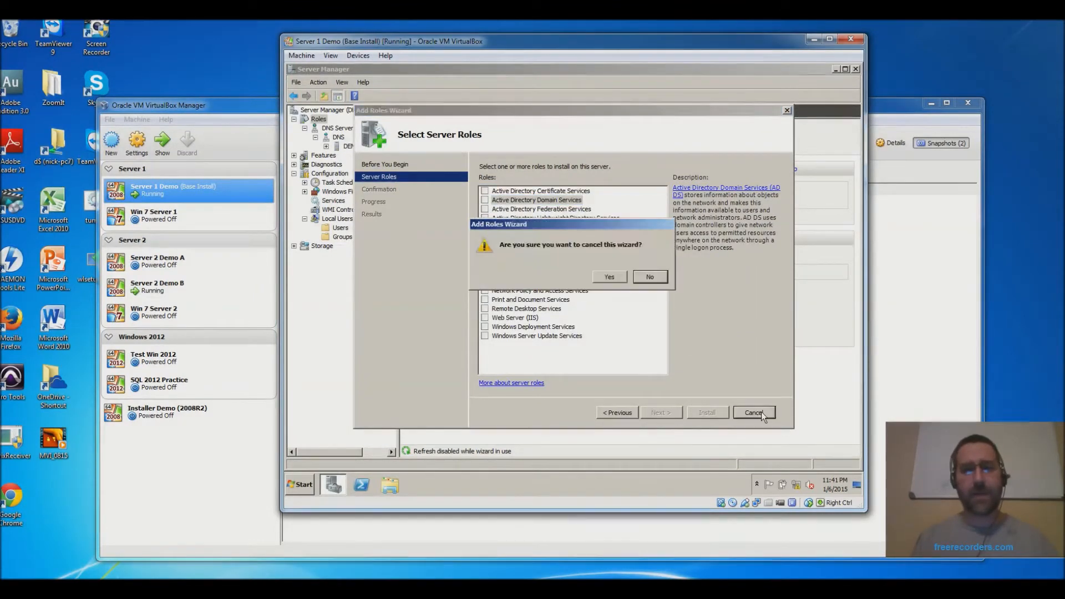
left_click(611, 279)
left_click(301, 486)
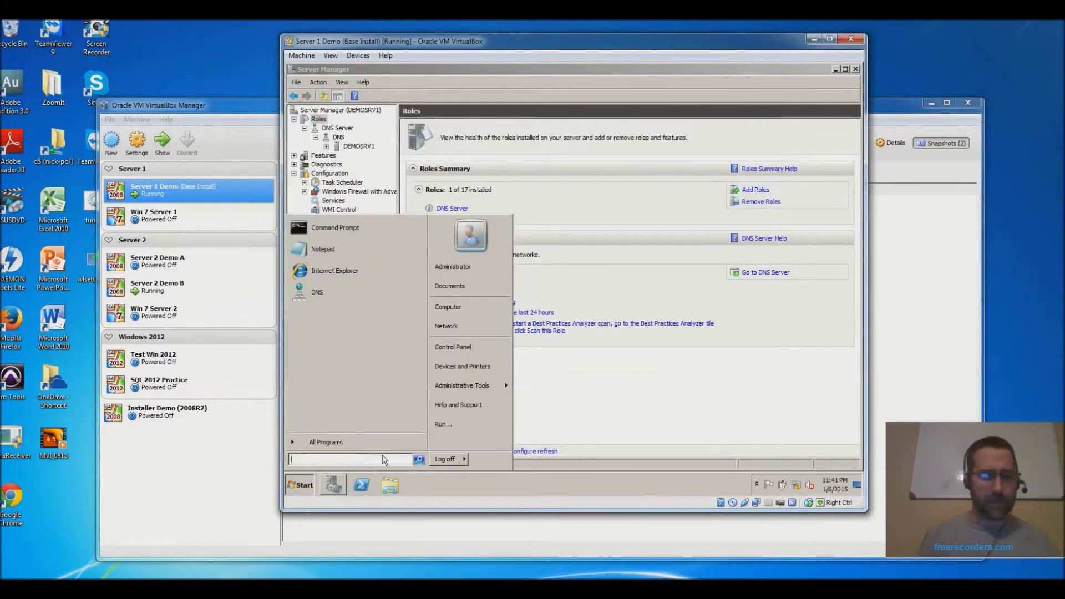
- Search the Start menu for dcpromo and launch it
type("dcpromo")
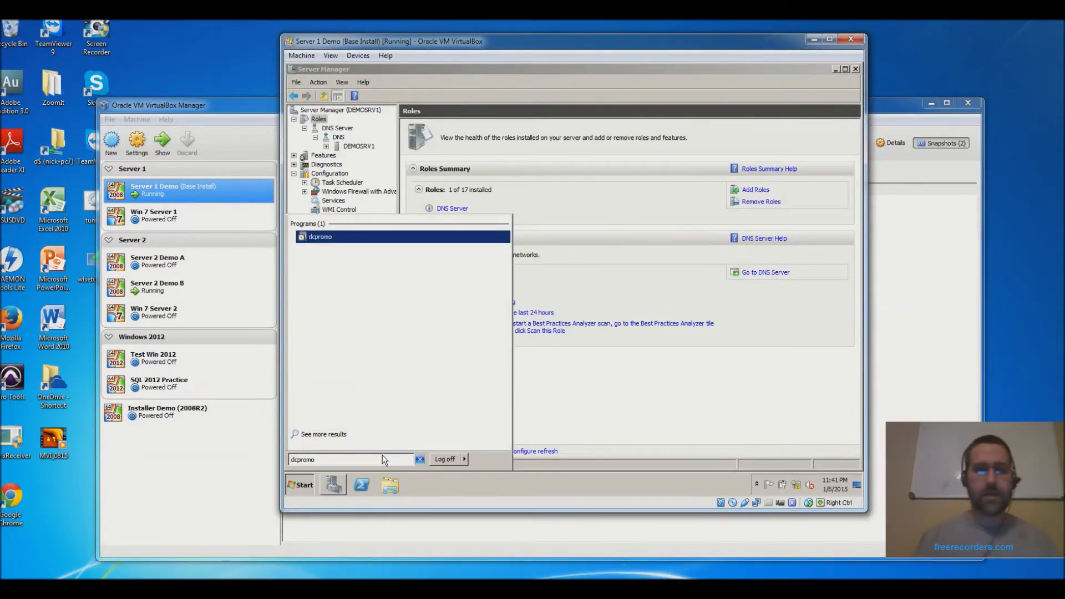
key("Return")
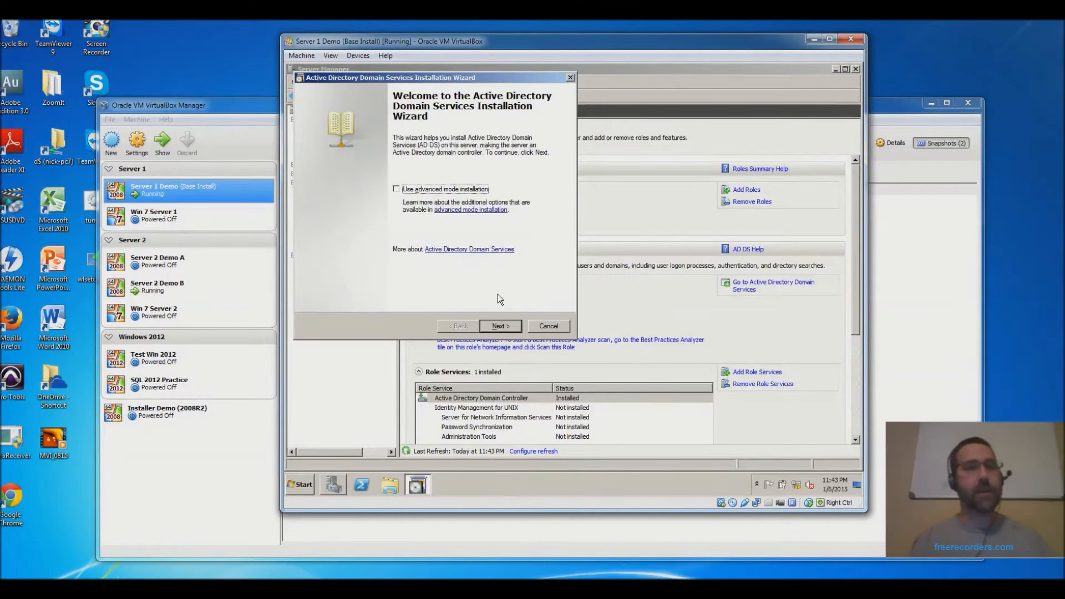
- Pass the welcome and compatibility pages, then choose 'Create a new domain in a new forest'
left_click(501, 326)
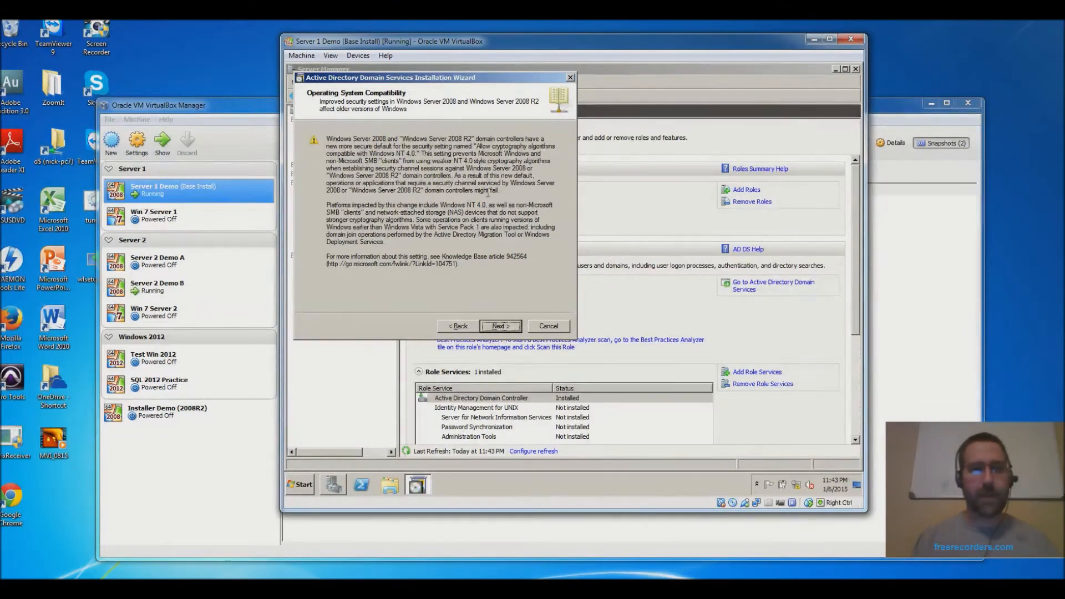
left_click(500, 326)
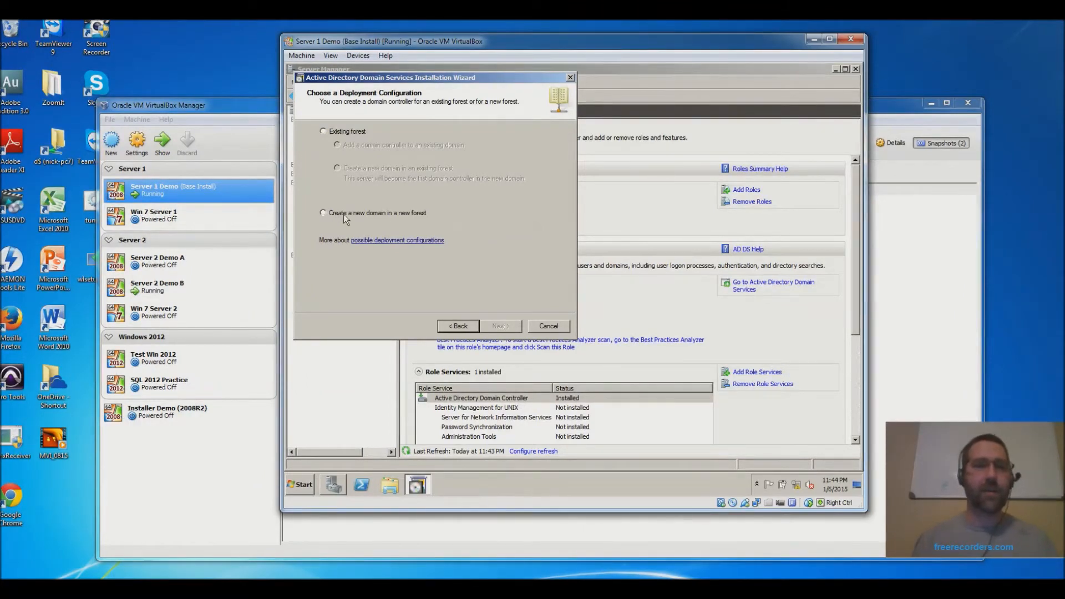
left_click(324, 213)
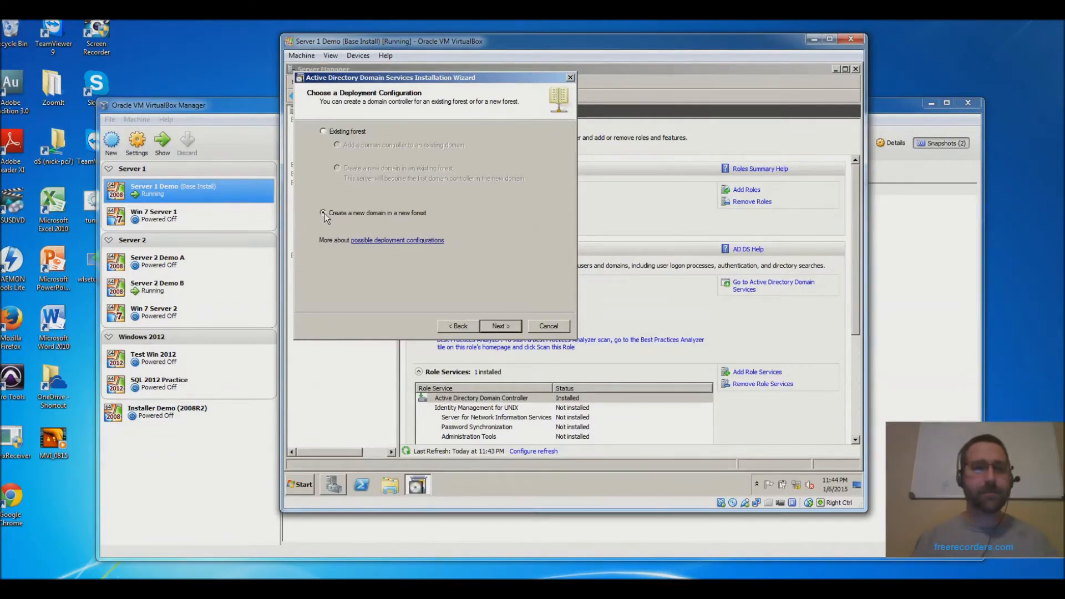
left_click(500, 327)
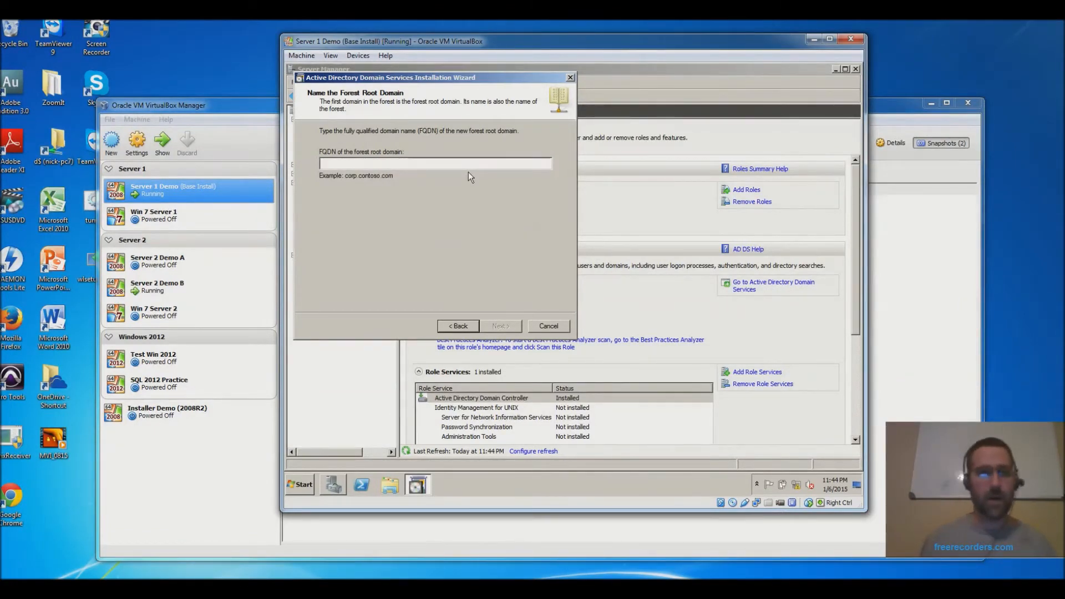
- Enter acme.local as the forest root domain FQDN and submit it
type("acme.local")
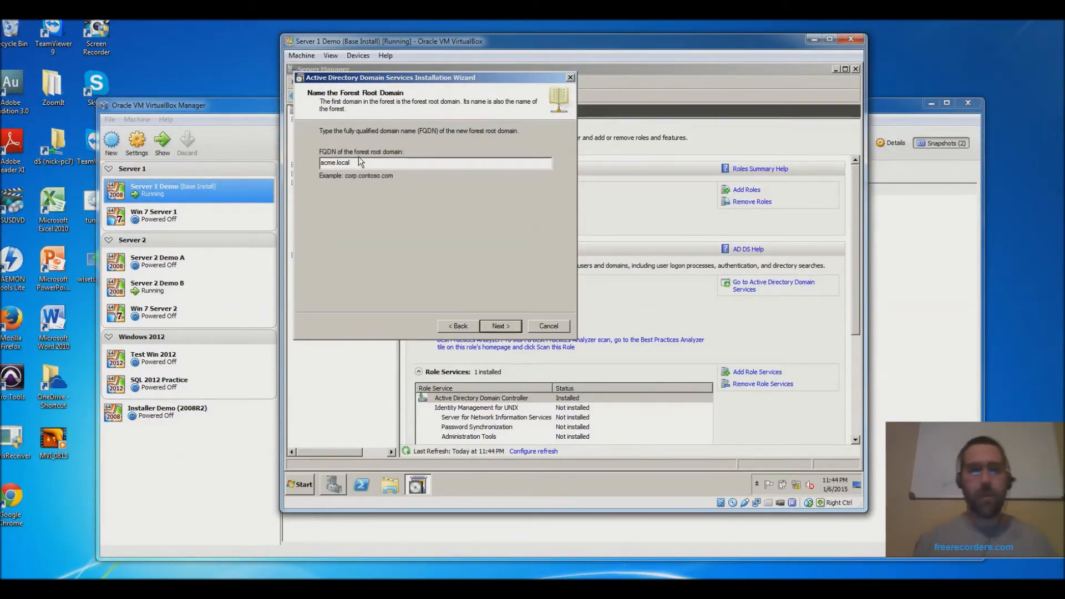
left_click(502, 325)
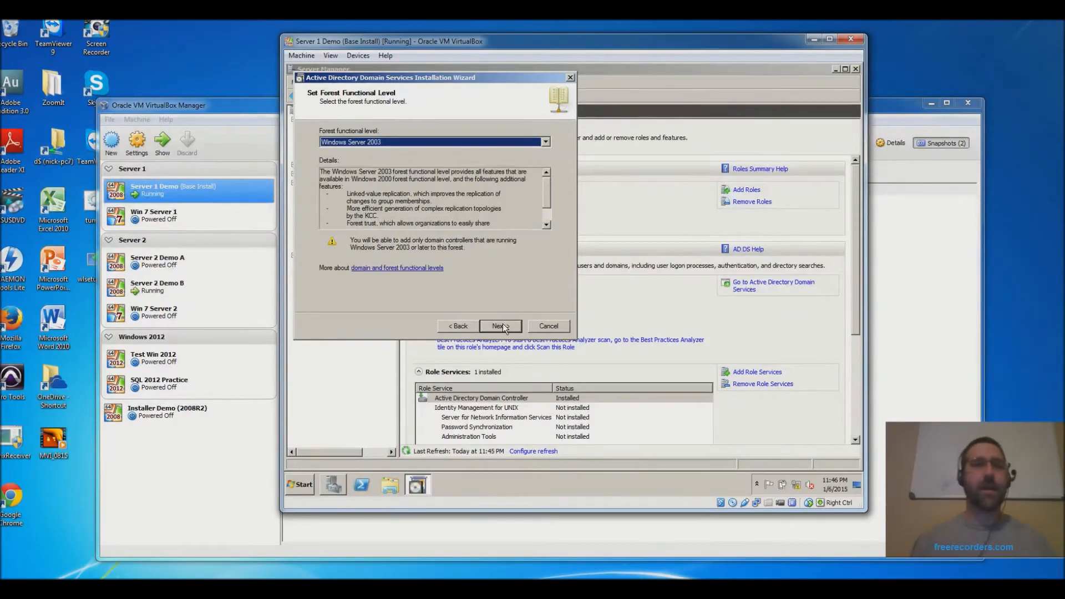
- Choose Windows Server 2008 R2 as the forest functional level
left_click(545, 143)
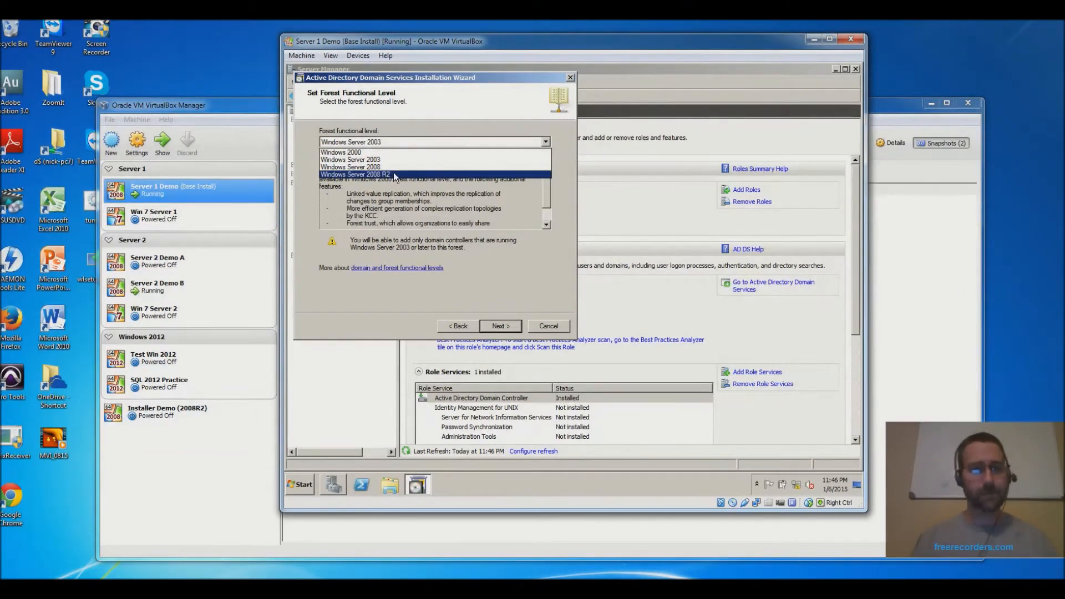
left_click(394, 173)
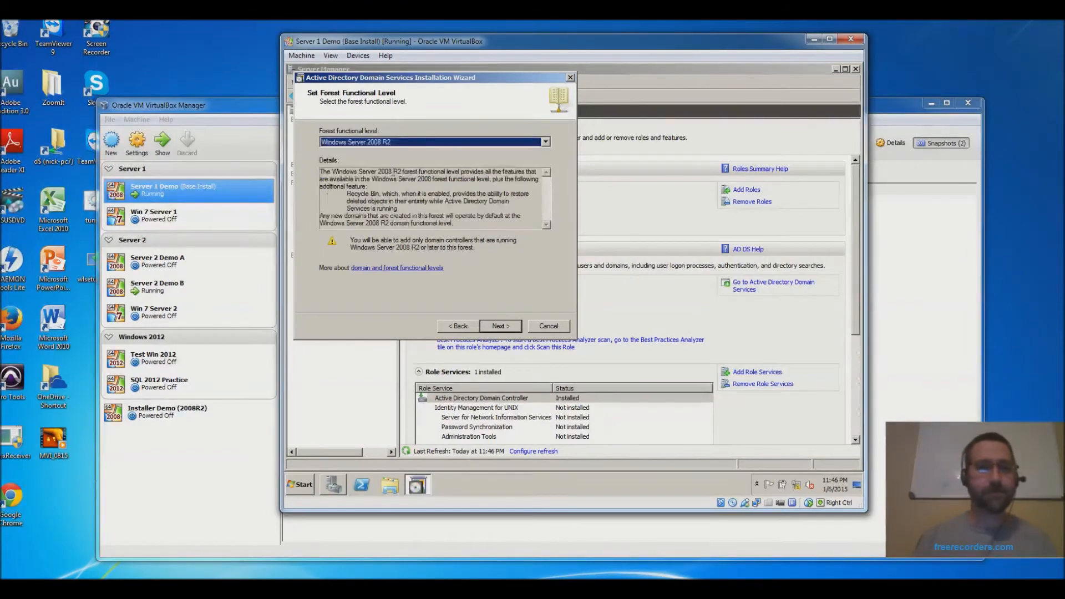
- Confirm the 2008 R2 level and accept the DNS server and global catalog options
left_click(500, 327)
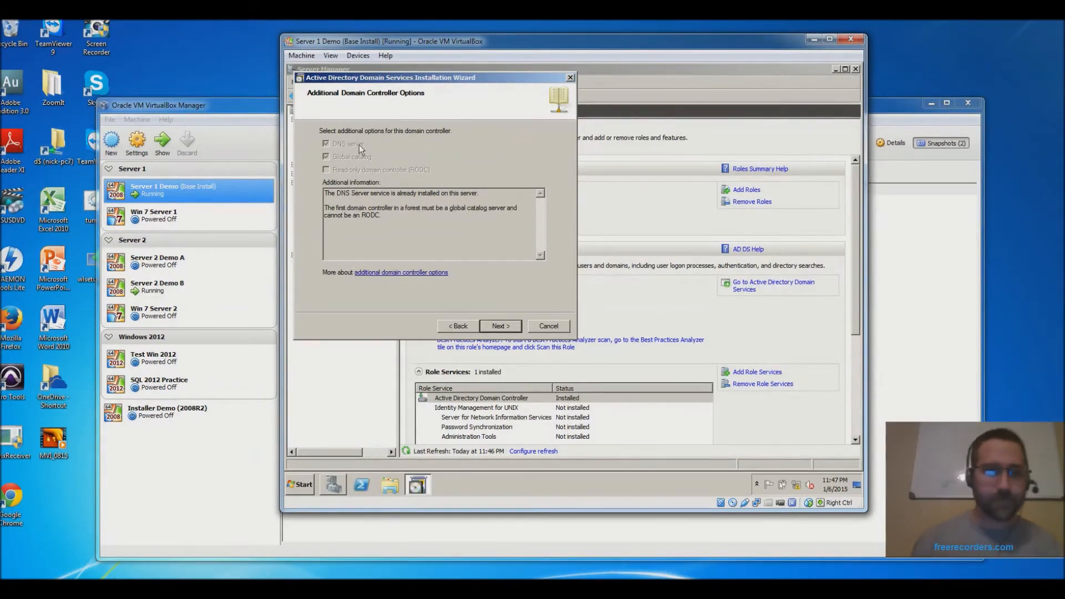
left_click(501, 326)
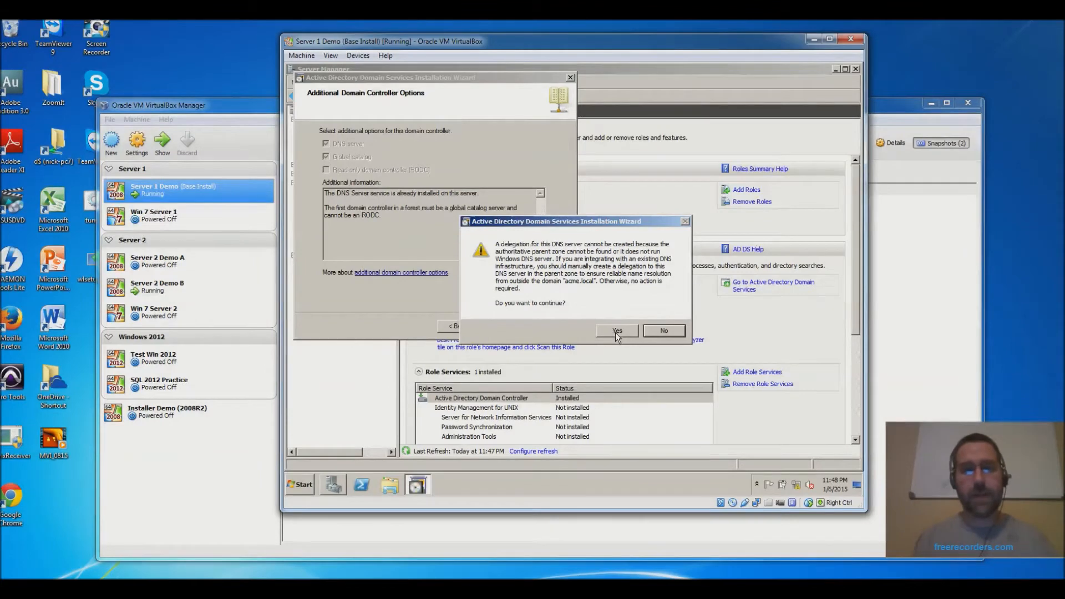
- Dismiss the DNS delegation warning and keep the default C:\Windows\NTDS and SYSVOL locations
left_click(614, 333)
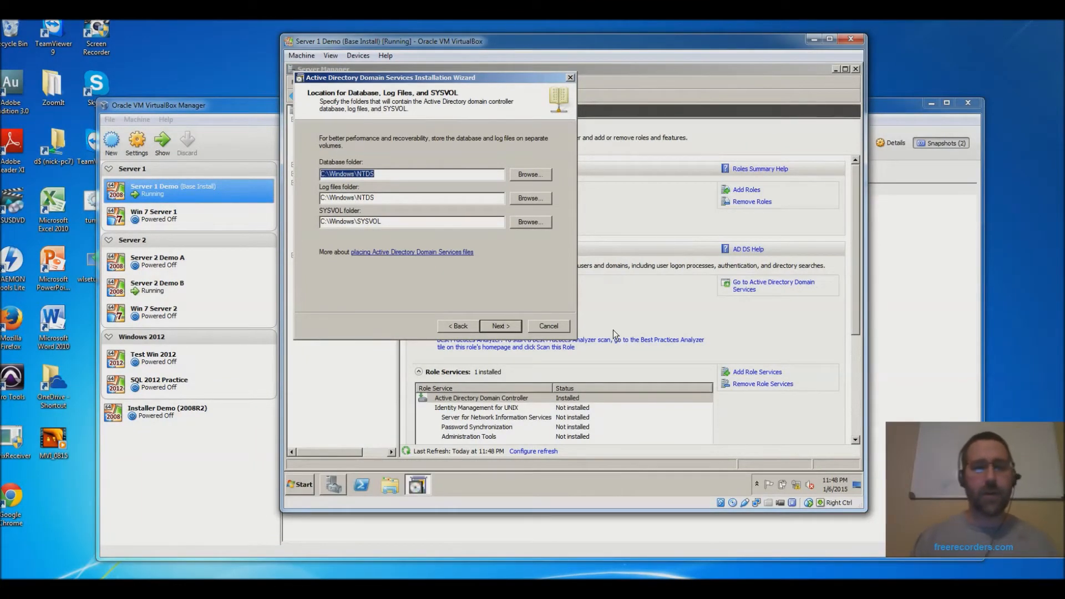
left_click(506, 328)
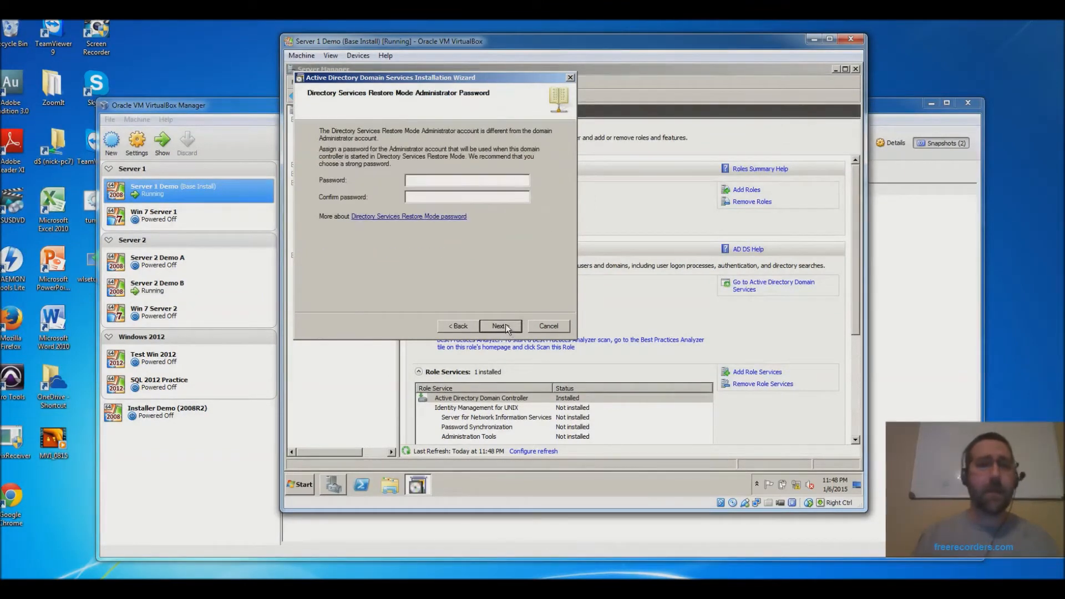
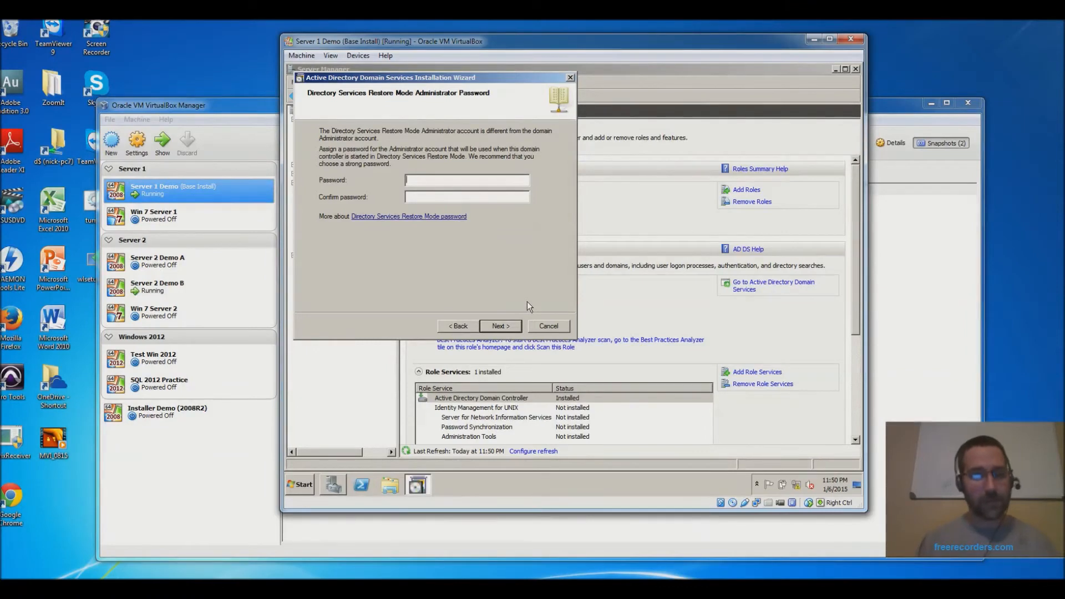
- Enter the DSRM administrator password in the Password and Confirm password boxes
type("••••••••")
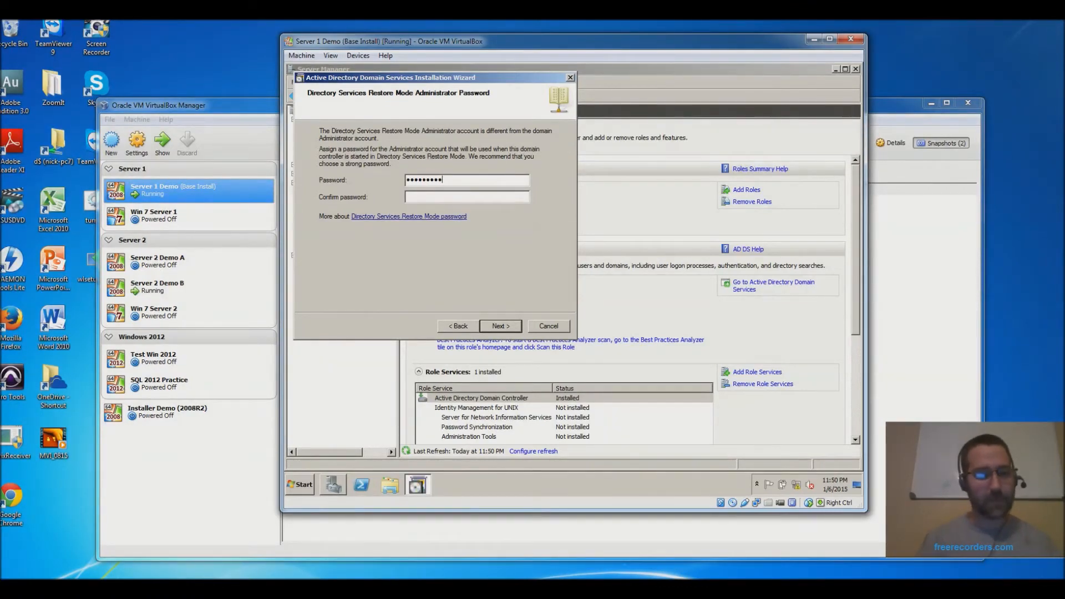
type("••••••••")
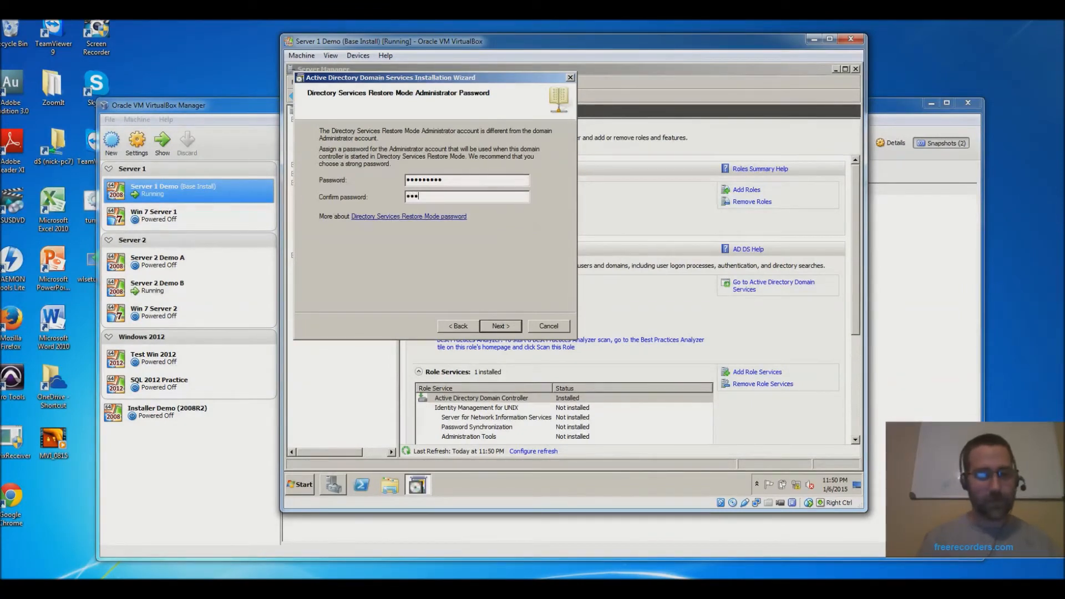
type("•")
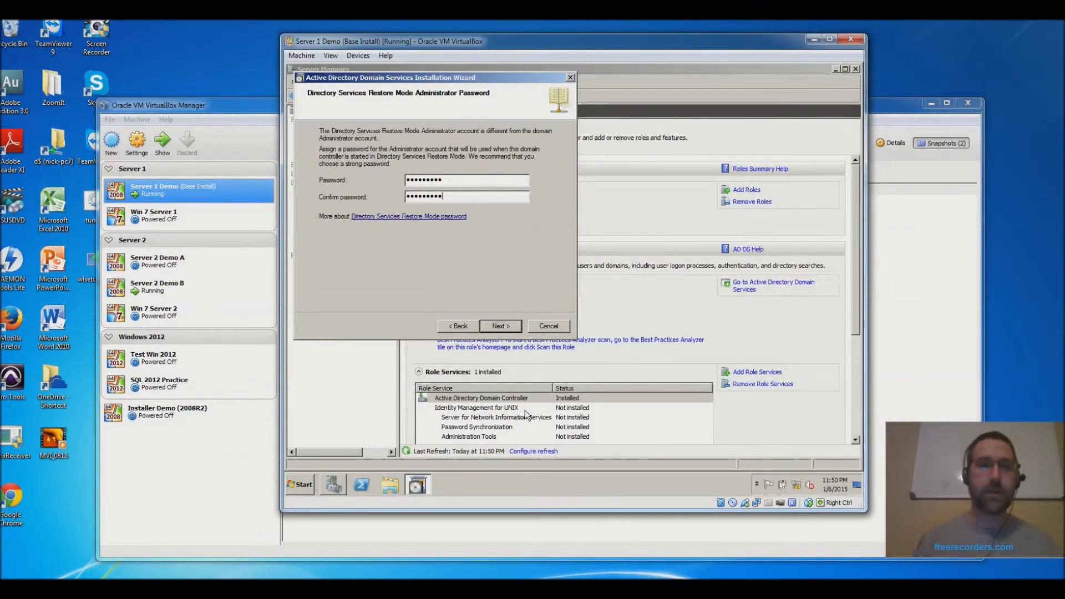
- Accept the password and start AD DS configuration for new forest acme.local (NetBIOS ACME)
left_click(508, 328)
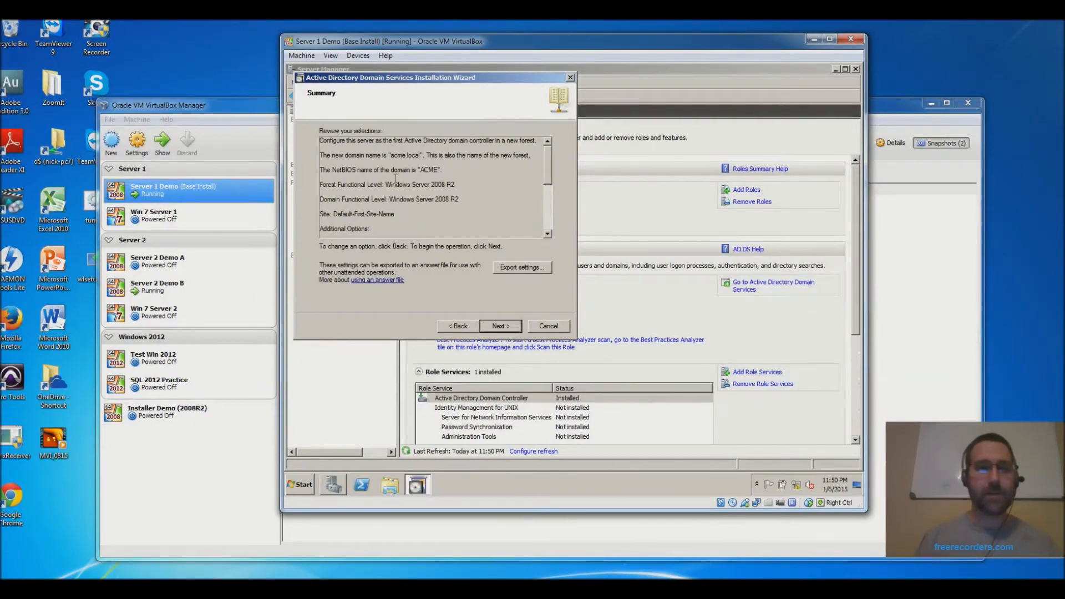
left_click(502, 326)
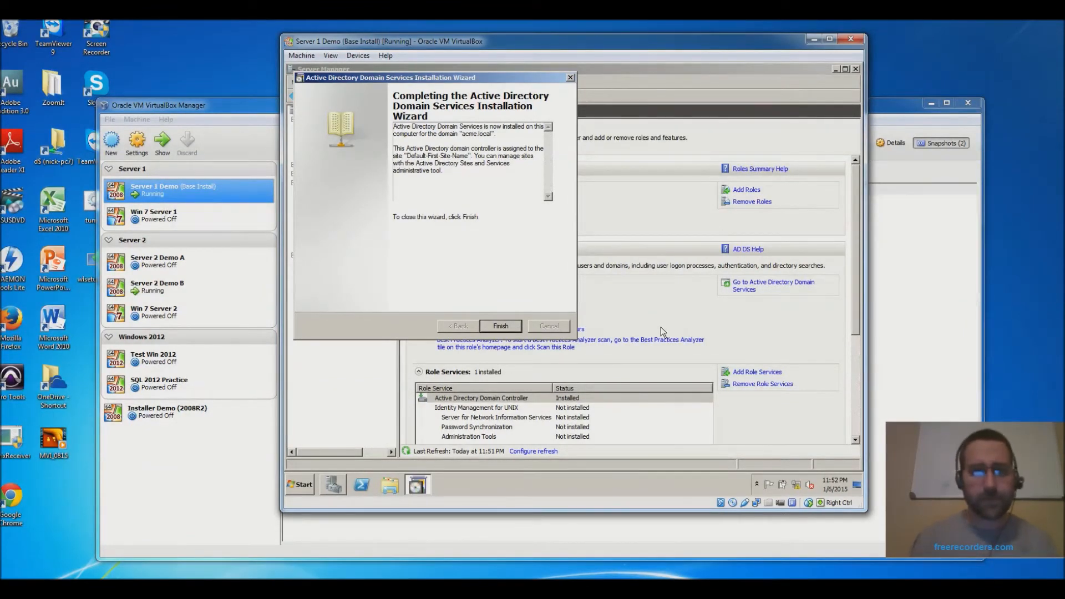
- Finish the AD DS wizard and choose Restart Now to reboot the server
left_click(501, 326)
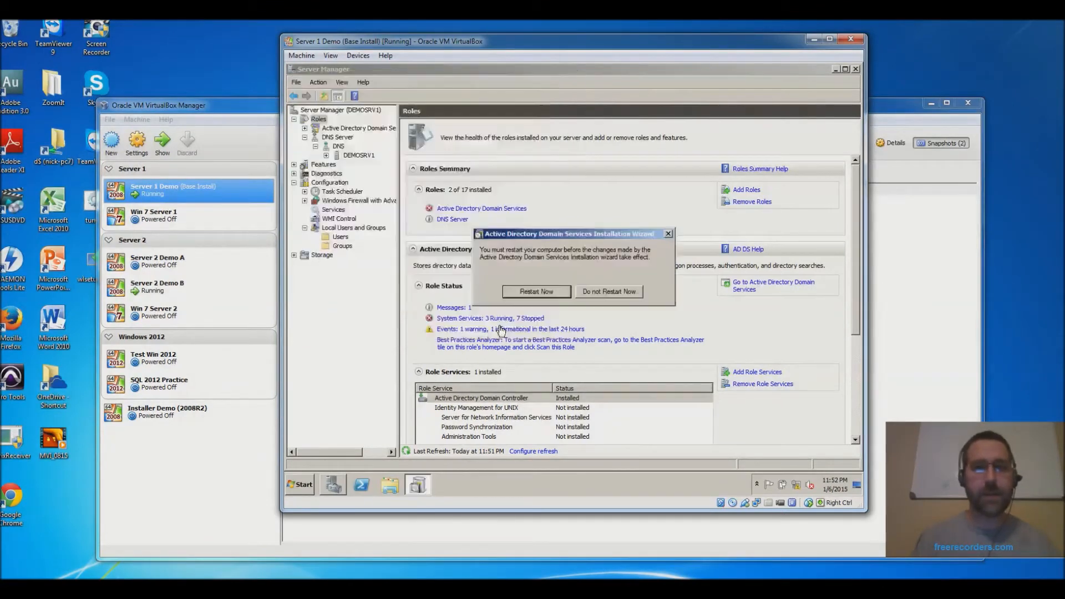
left_click(551, 292)
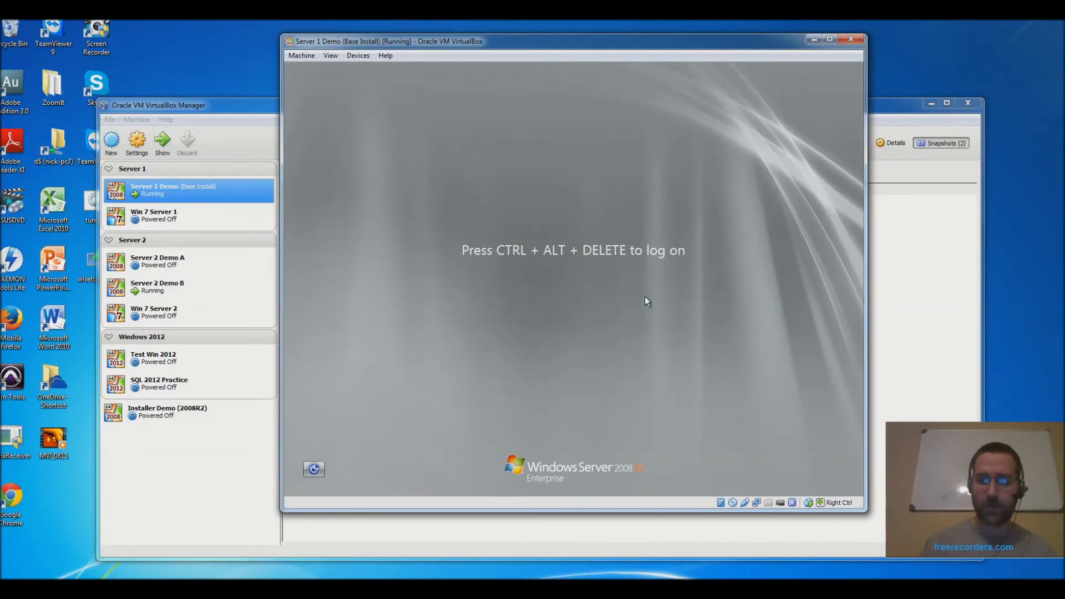
- Send Ctrl+Alt+Delete to reach the ACME domain Administrator password prompt
key("ctrl+alt+Delete")
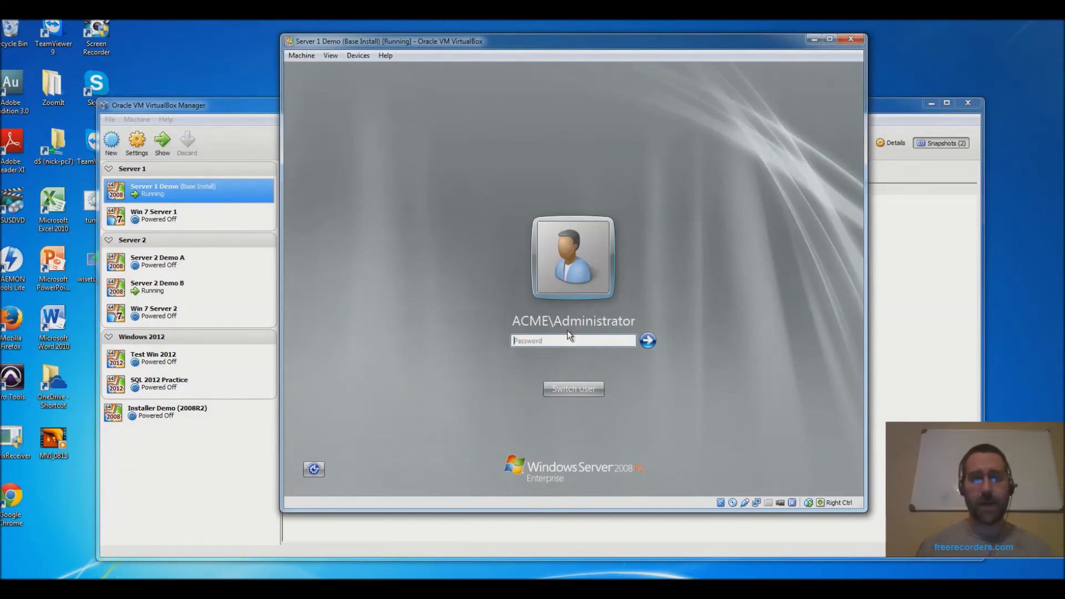
- Log on as the ACME domain Administrator using the account password
left_click(581, 343)
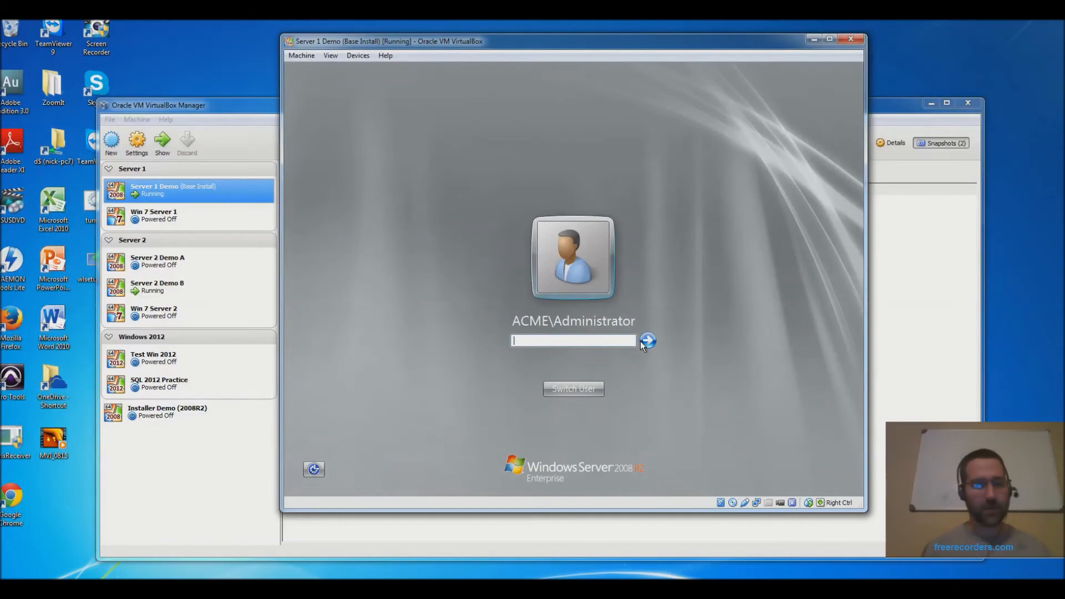
type("Pa$$w0rd")
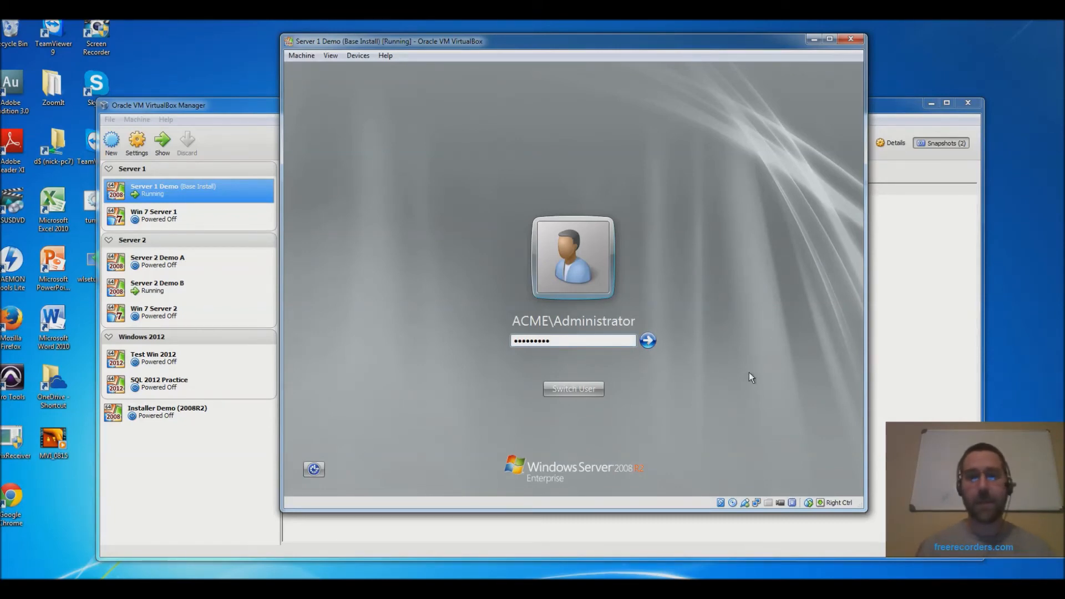
left_click(648, 341)
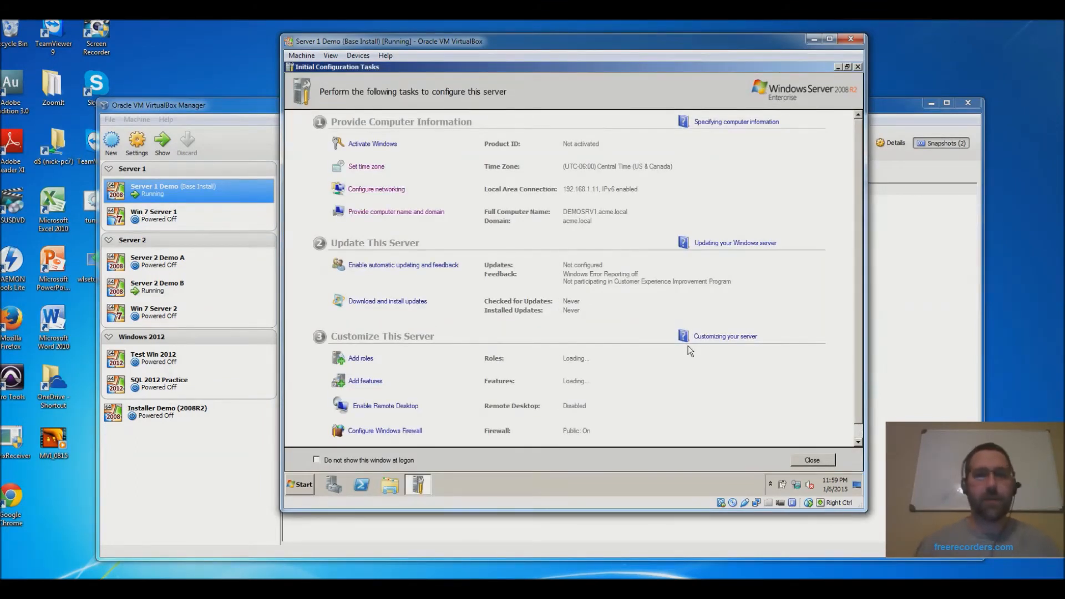
- Close Initial Configuration Tasks, reveal the AD DS and DNS Server roles, and open Start
left_click(858, 67)
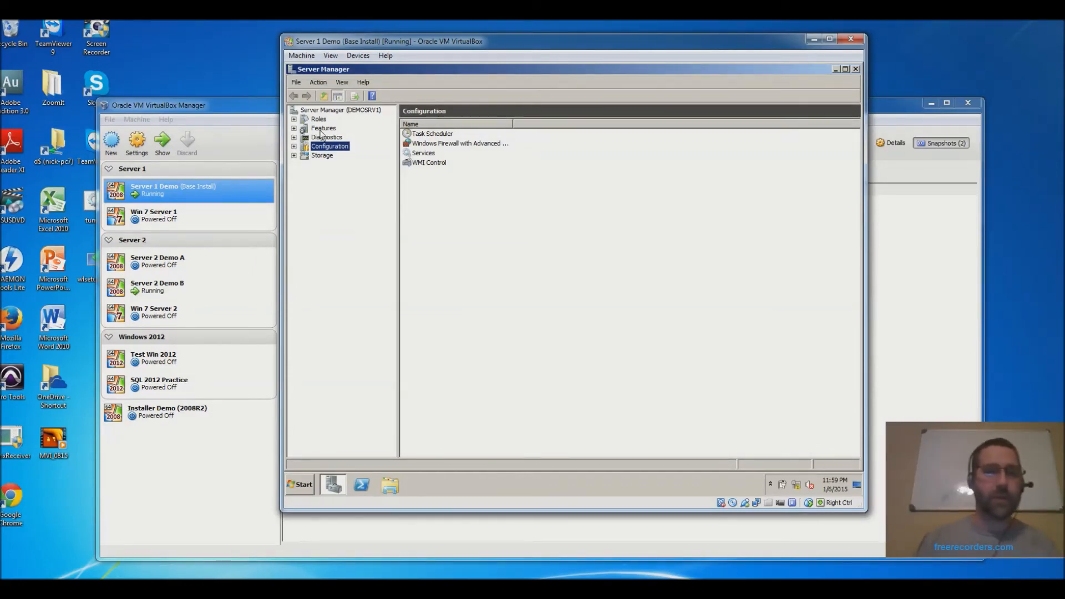
left_click(294, 120)
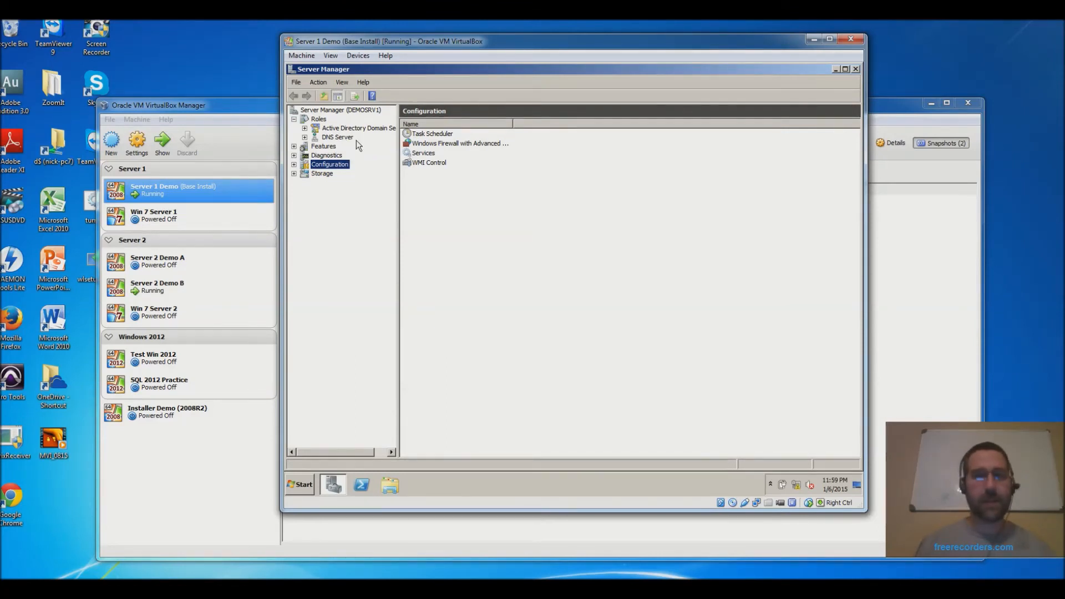
left_click(299, 484)
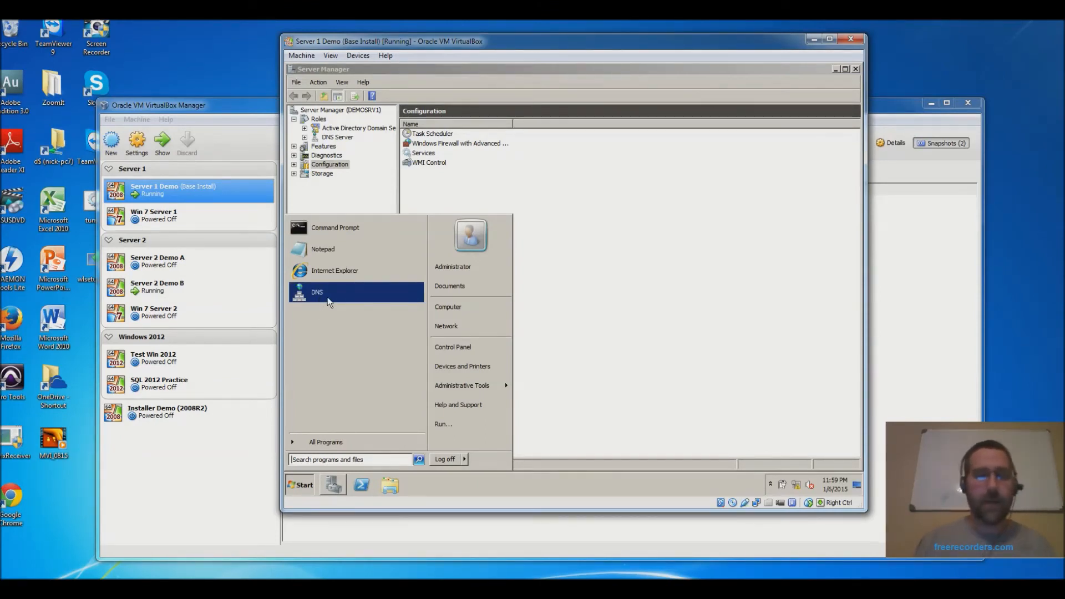
- Launch DNS Manager and browse the foo.com and _msdcs.acme.local forward lookup zones
left_click(312, 293)
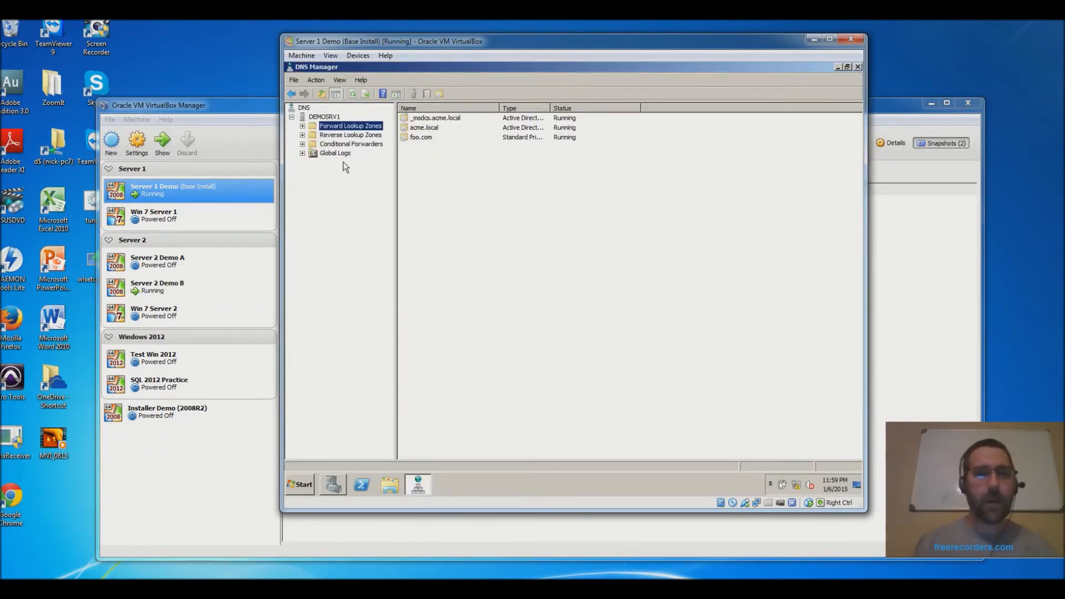
left_click(302, 126)
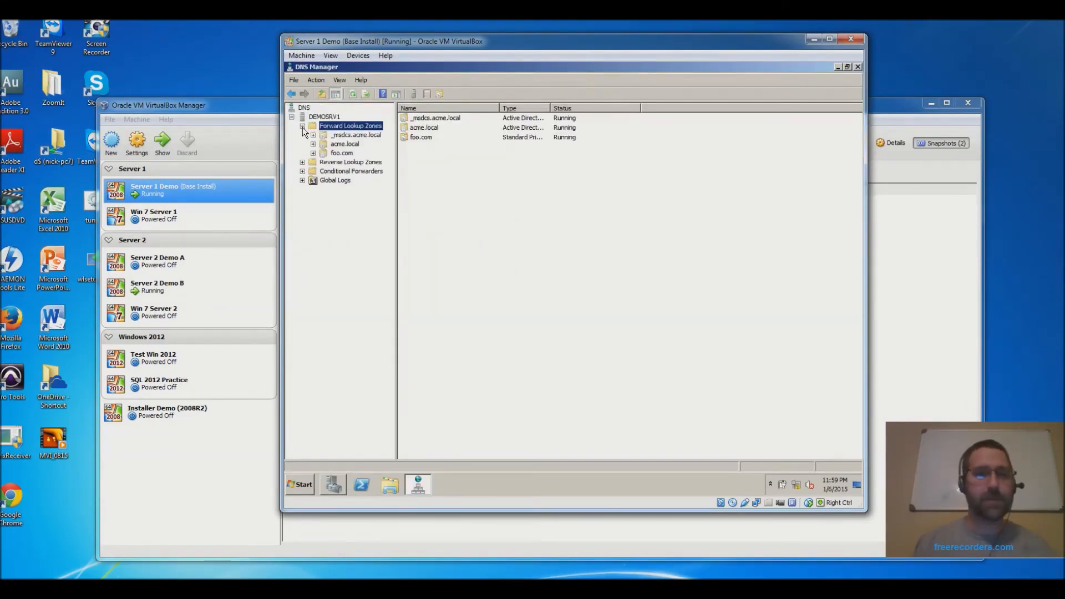
left_click(341, 155)
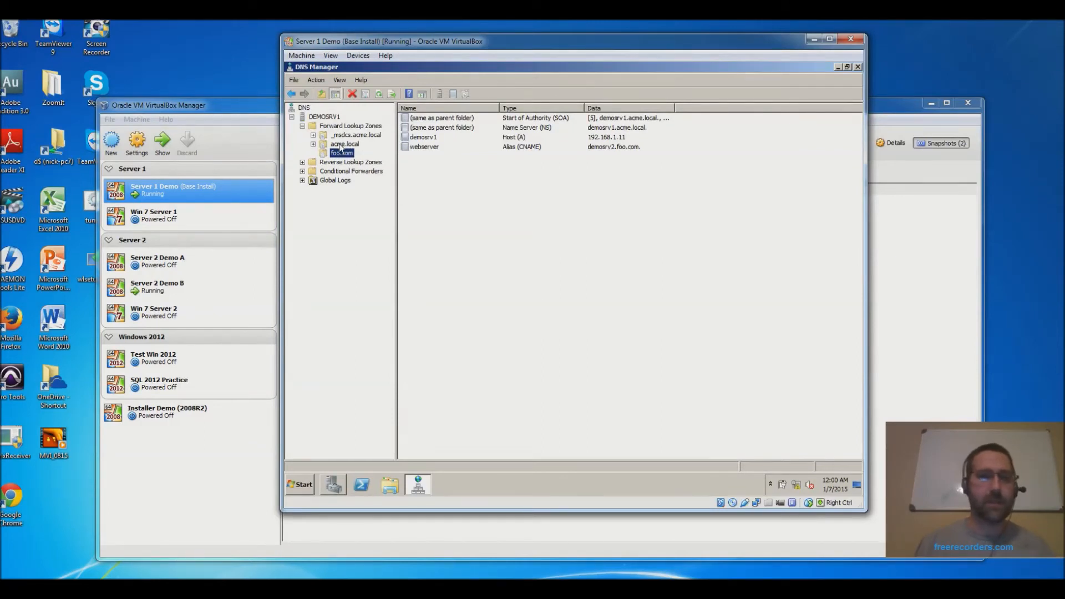
left_click(340, 145)
left_click(345, 135)
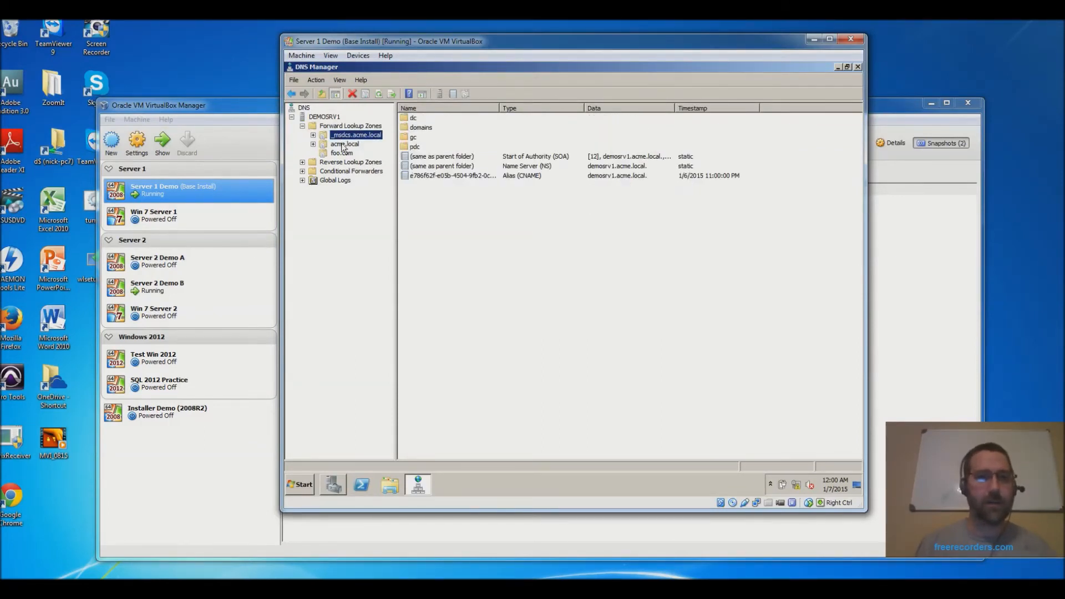
- Expand acme.local and display its subfolders and records, including demosrv1 at 192.168.1.11
left_click(342, 144)
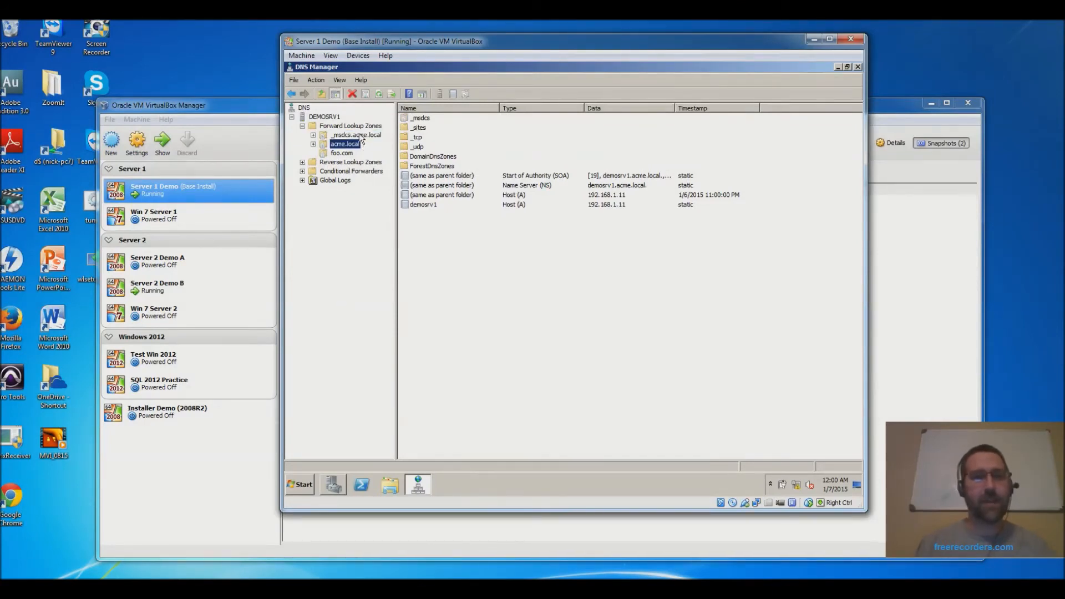
left_click(359, 136)
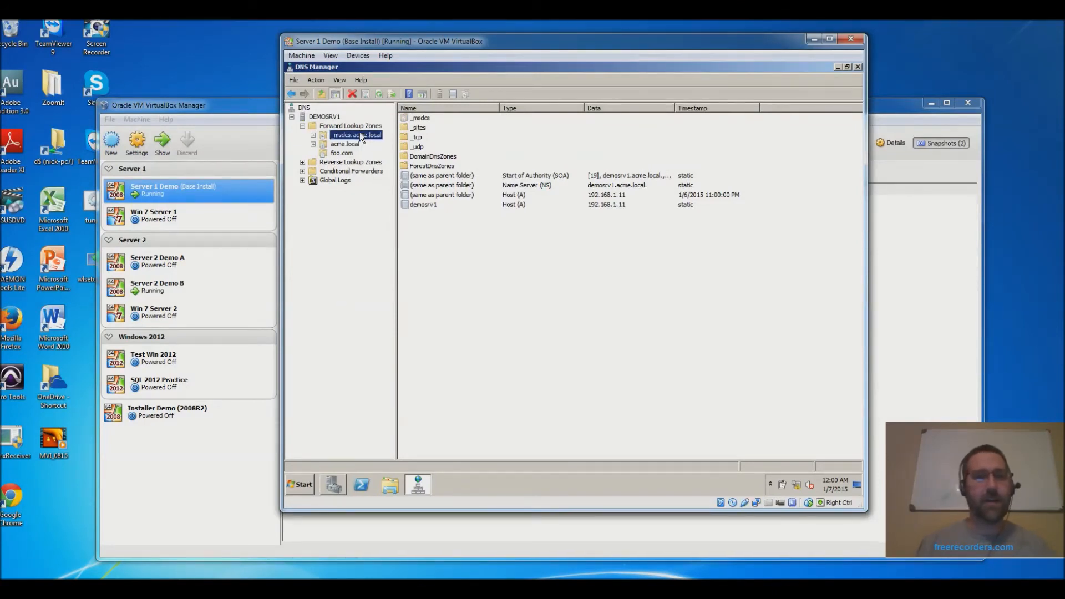
left_click(333, 145)
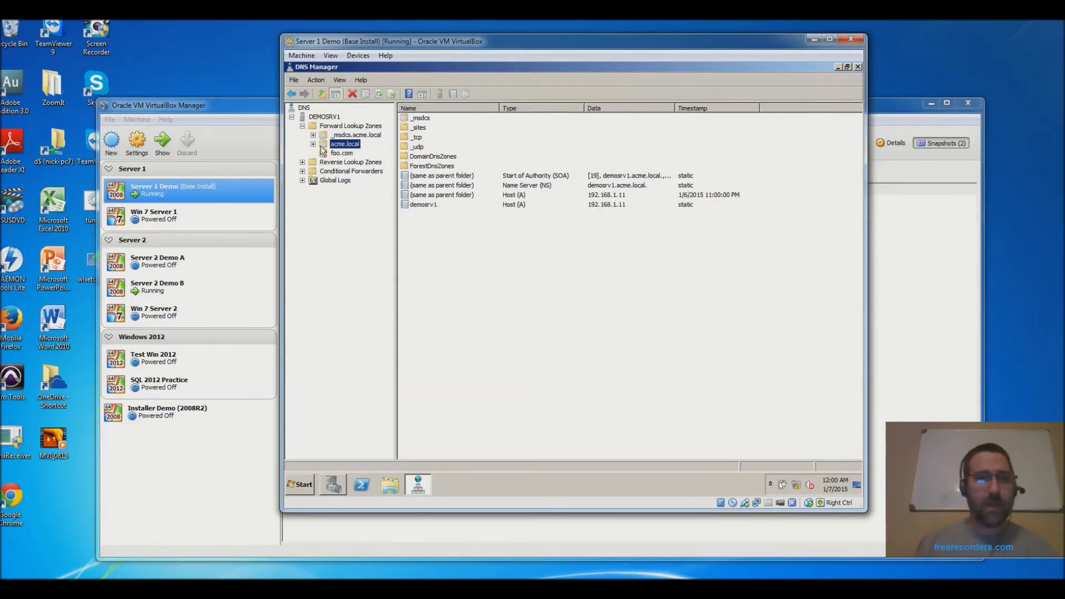
left_click(314, 144)
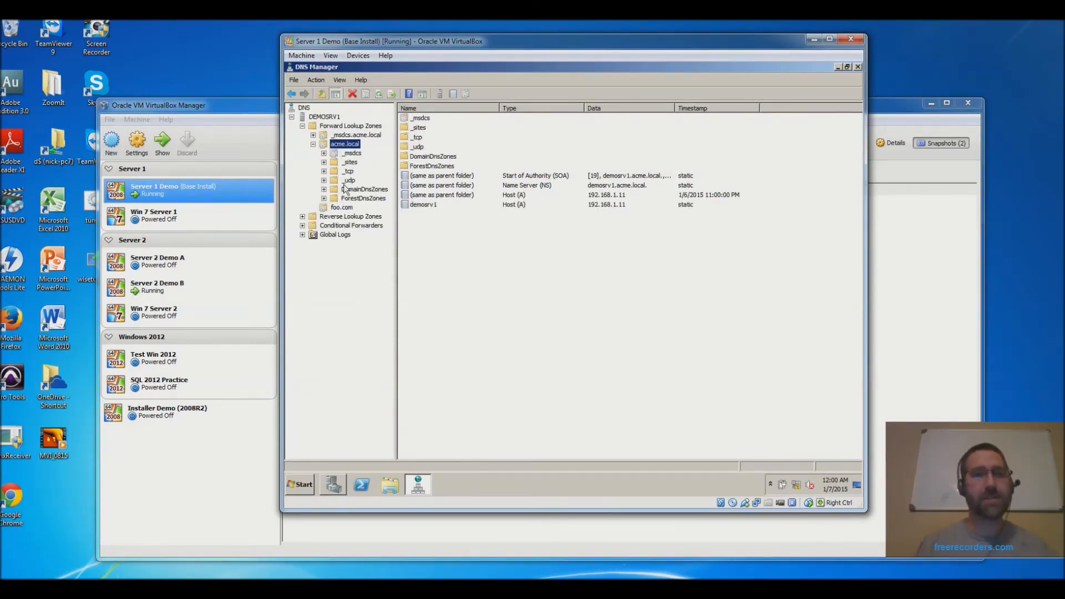
left_click(321, 209)
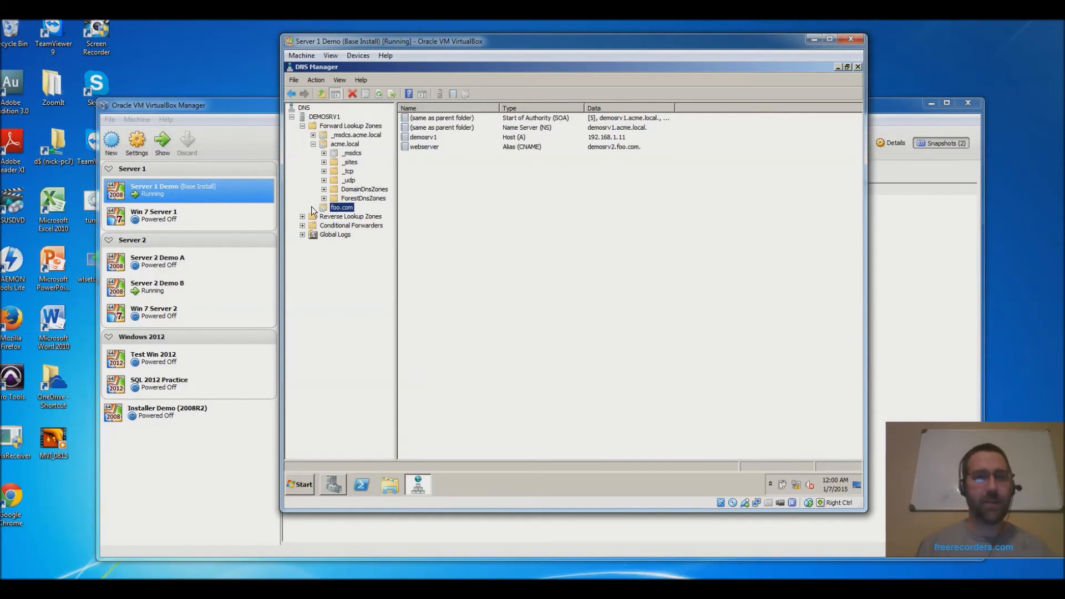
left_click(341, 144)
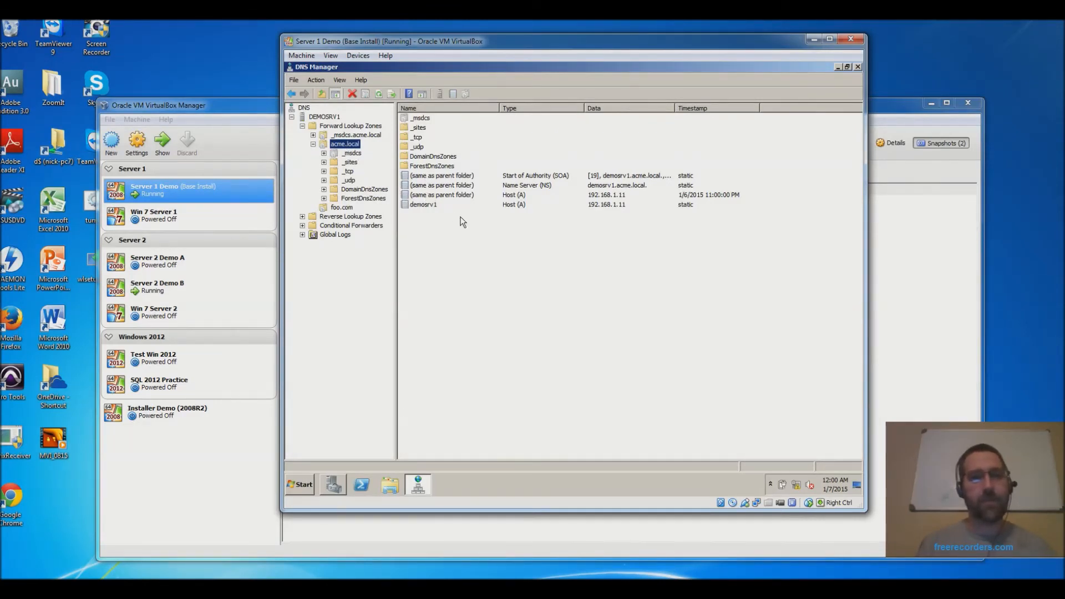
- Inspect the demosrv1 and NS records, then list _tcp's _gc, _kerberos, _kpasswd and _ldap SRV records
left_click(432, 205)
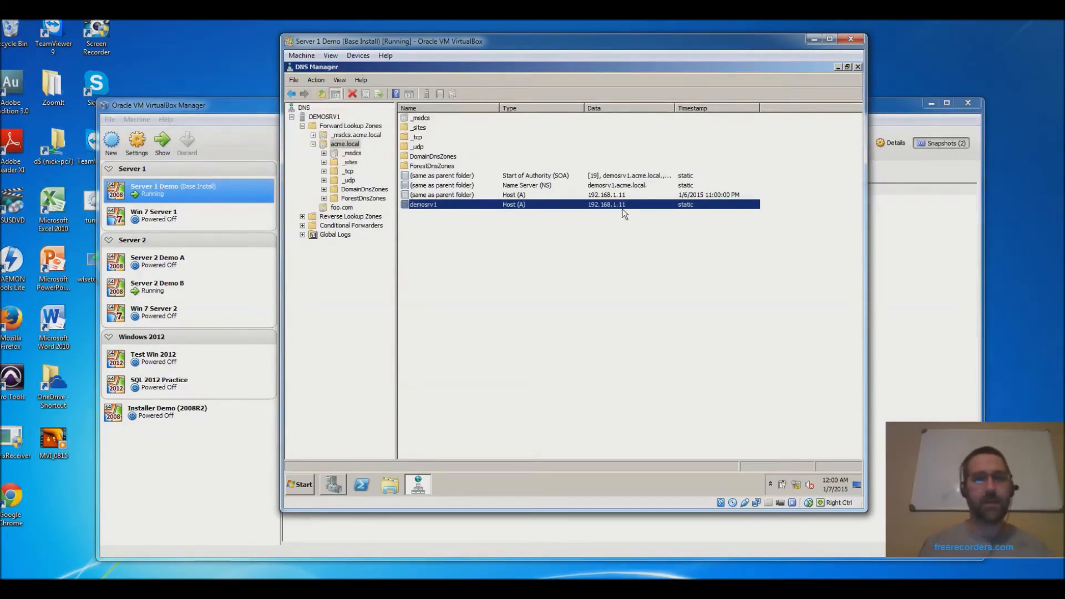
left_click(505, 186)
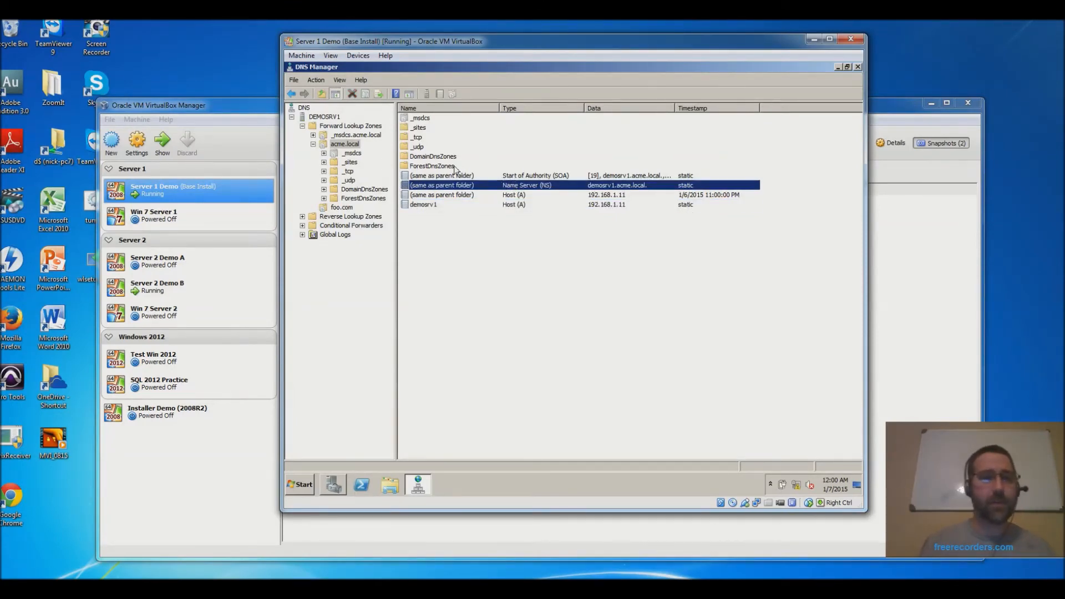
left_click(327, 173)
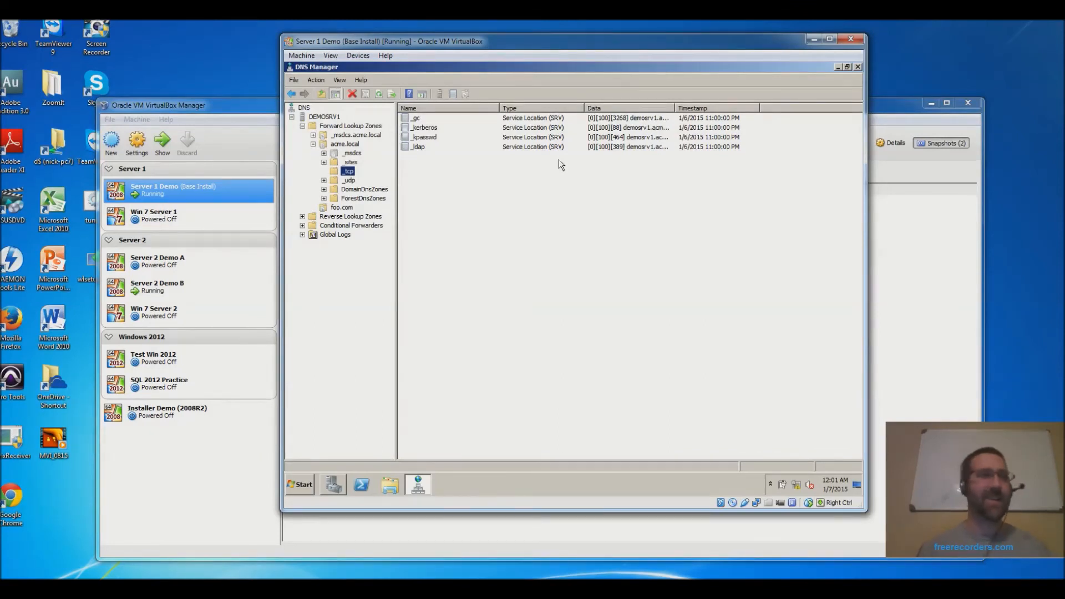
- Revisit the _tcp SRV and acme.local records, then expand _msdcs.acme.local to show dc, domains, gc, pdc
left_click(427, 130)
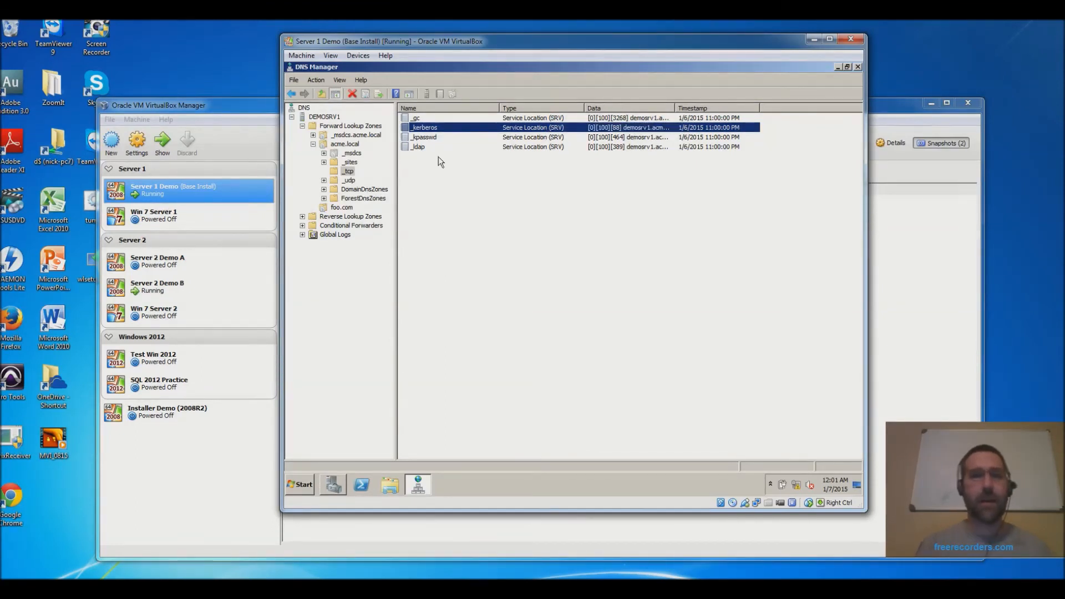
left_click(345, 144)
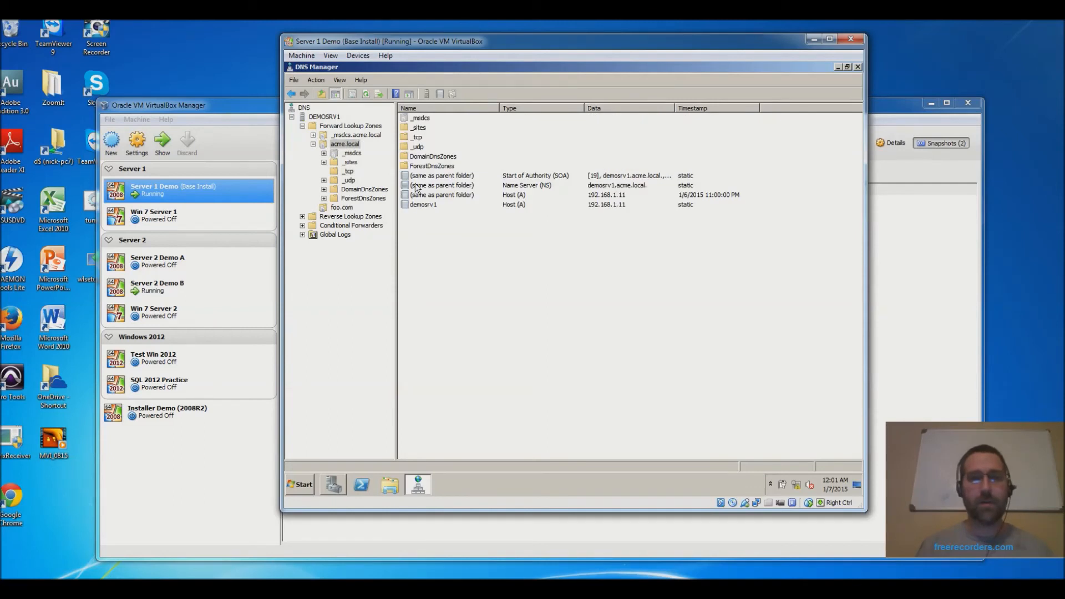
left_click(421, 205)
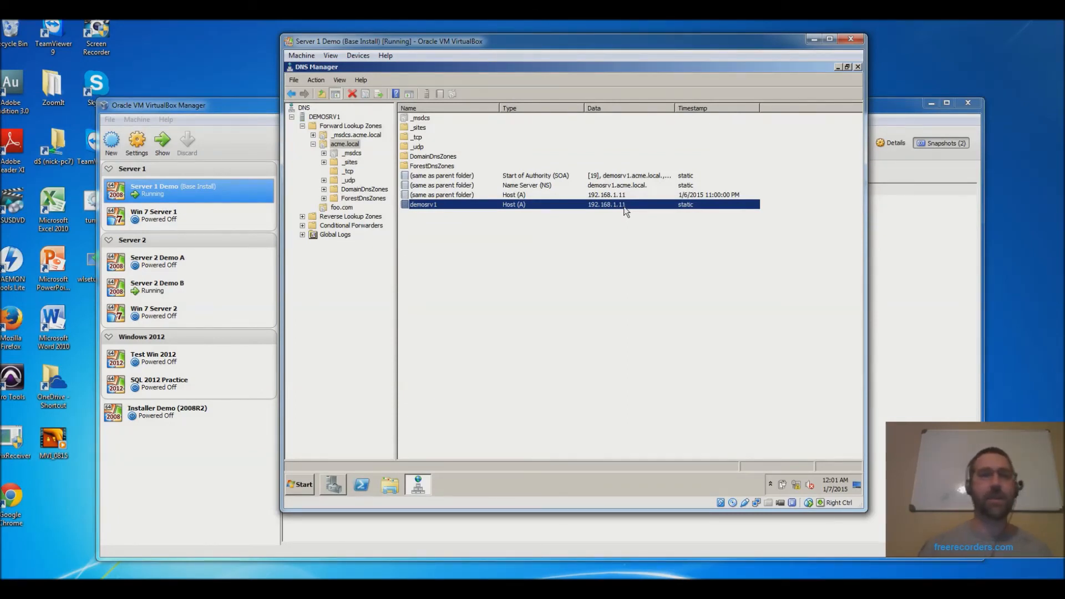
left_click(348, 171)
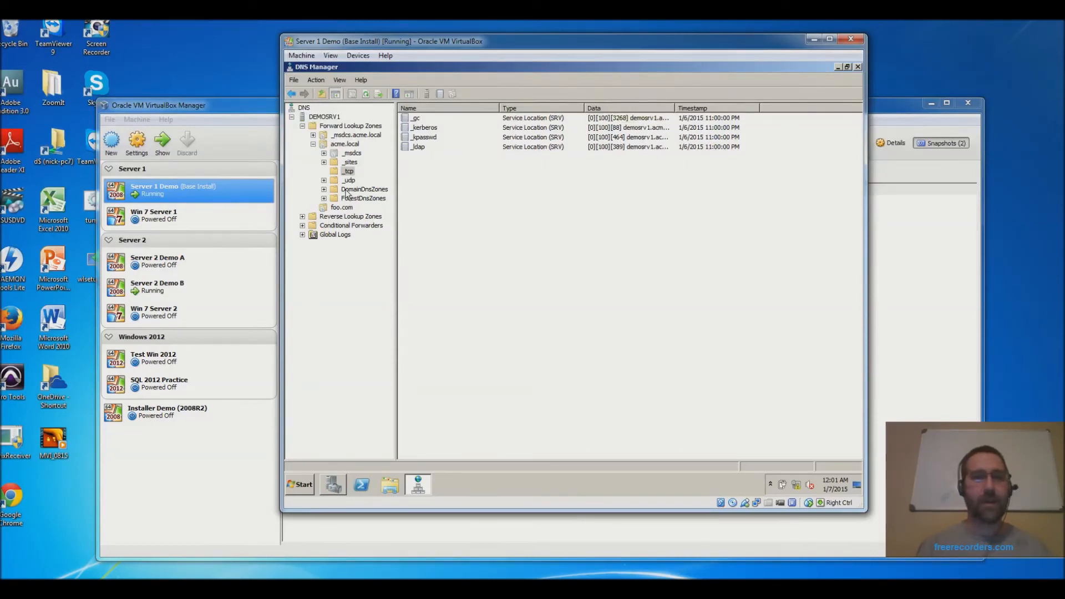
left_click(347, 145)
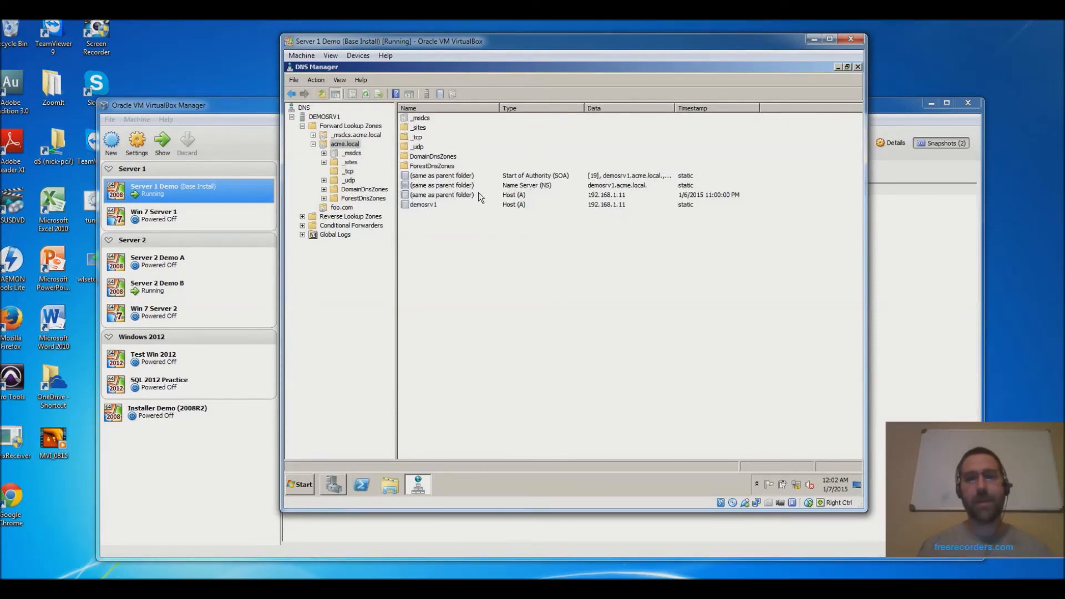
left_click(427, 206)
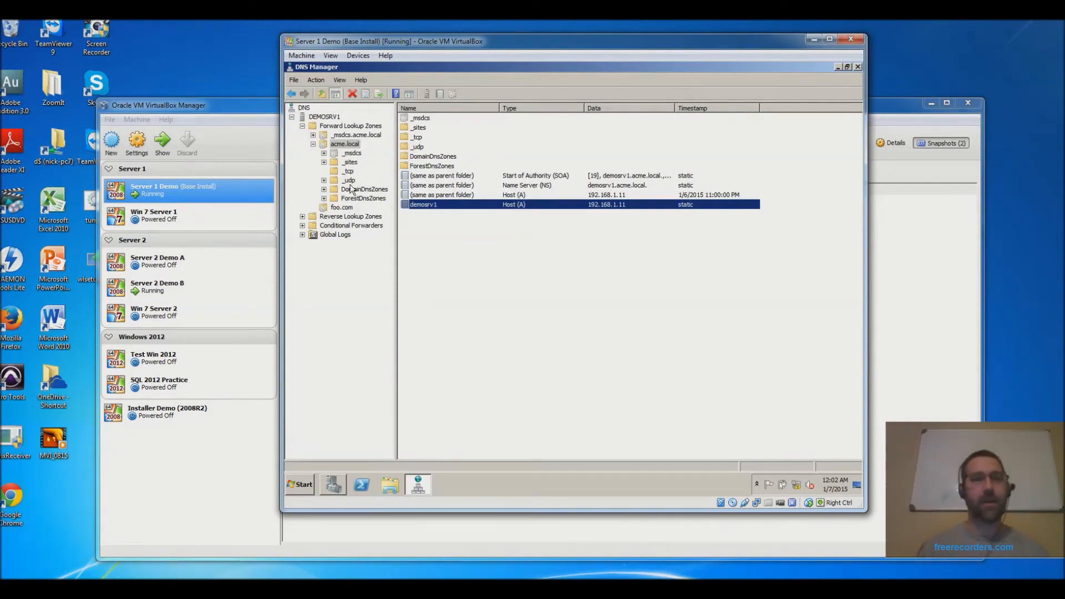
left_click(313, 135)
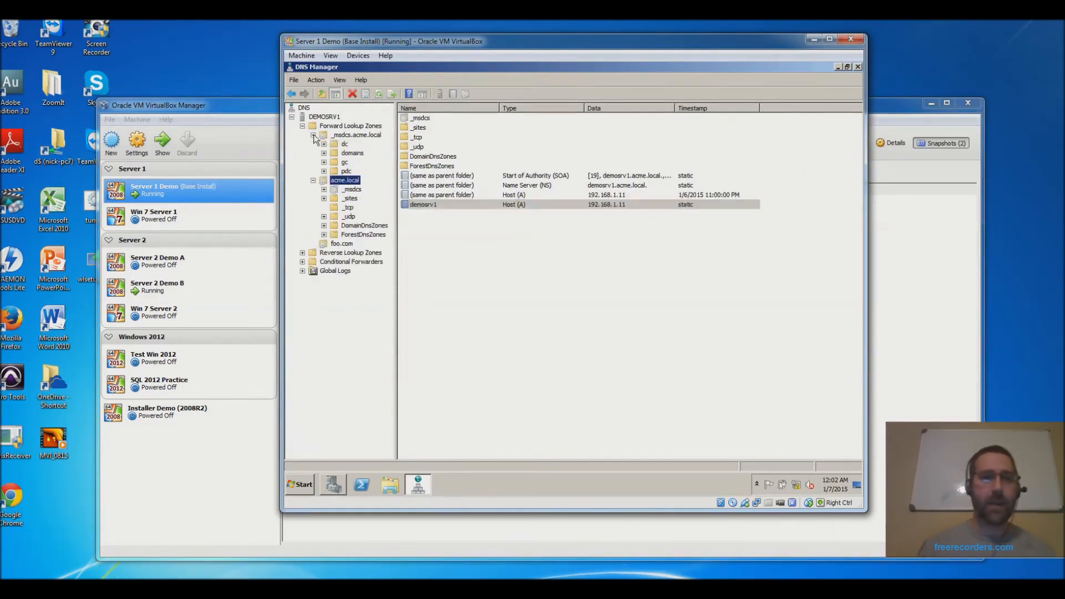
- Review the _msdcs.acme.local contents, then close DNS Manager to return to Server Manager
left_click(356, 135)
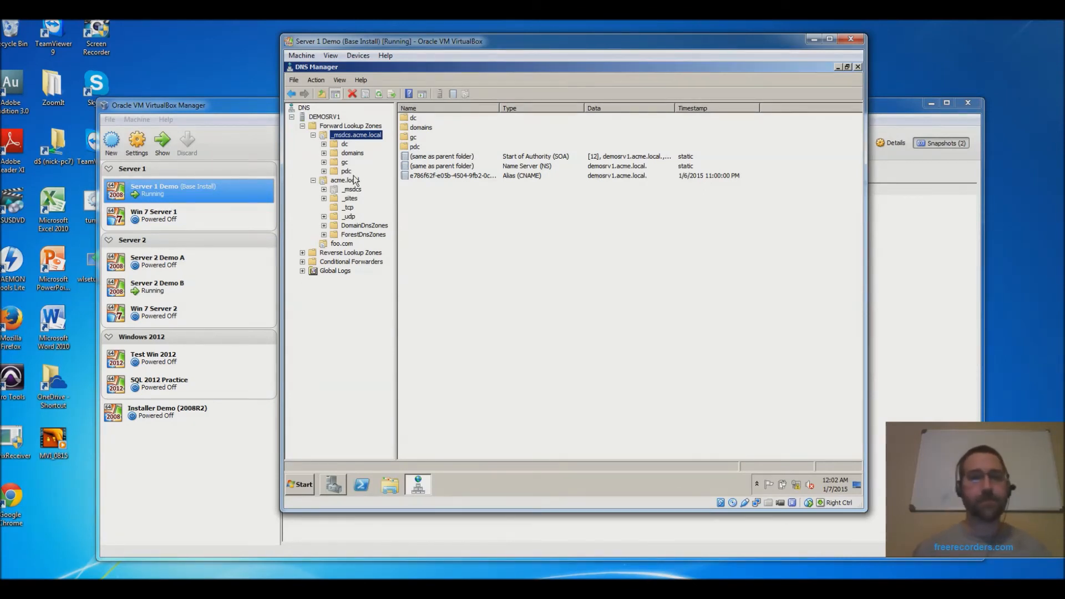
left_click(858, 66)
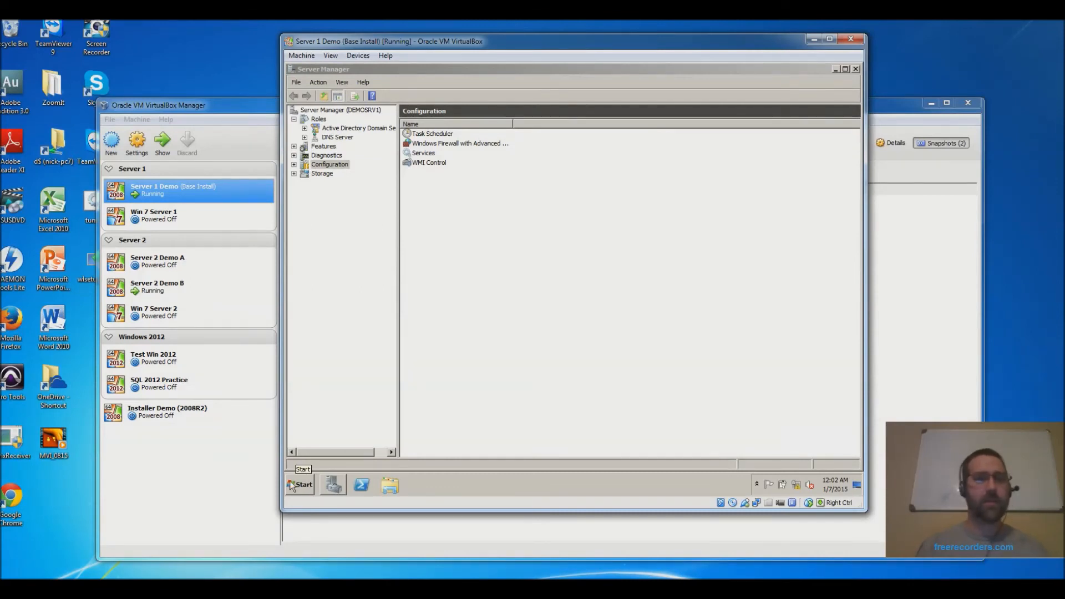
- Expand Configuration in the Server Manager tree to reveal Task Scheduler, Windows Firewall, Services and WMI Control
left_click(294, 165)
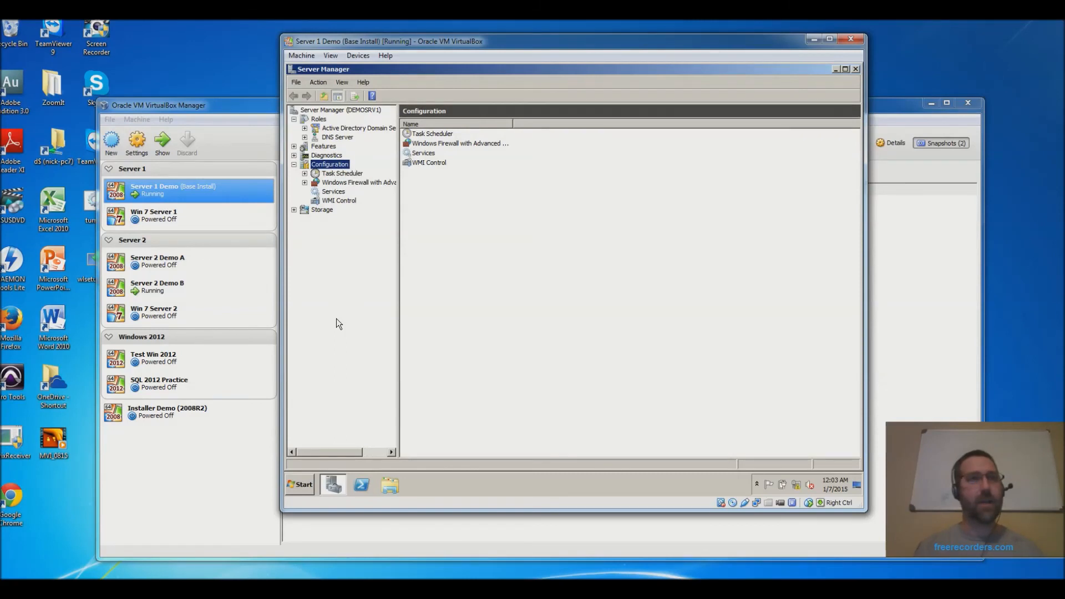
- Launch Active Directory Users and Computers from the Start menu's Administrative Tools
left_click(300, 486)
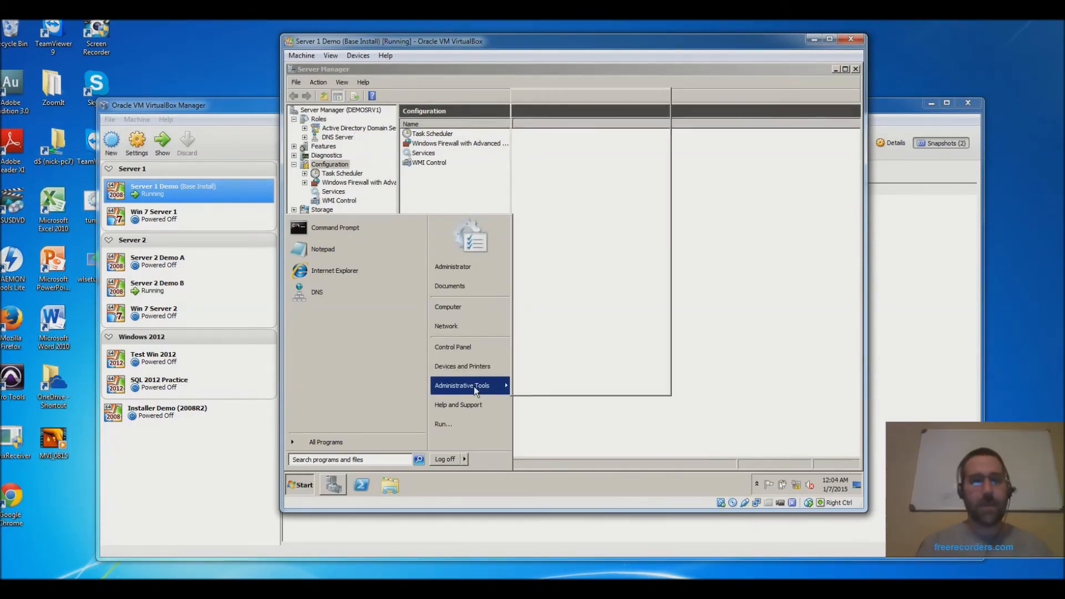
mouse_move(474, 386)
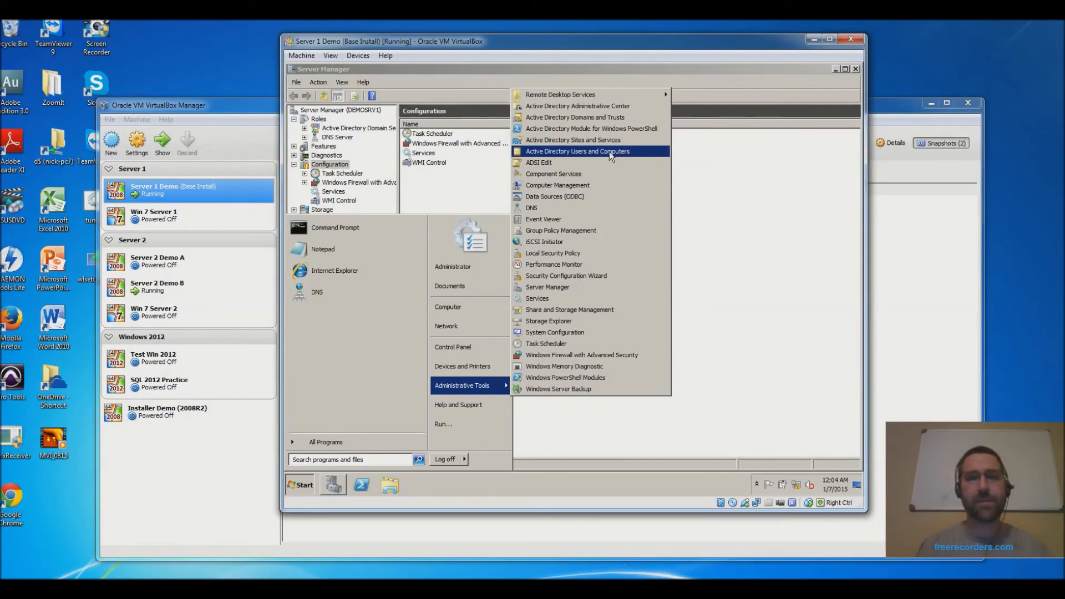
left_click(611, 152)
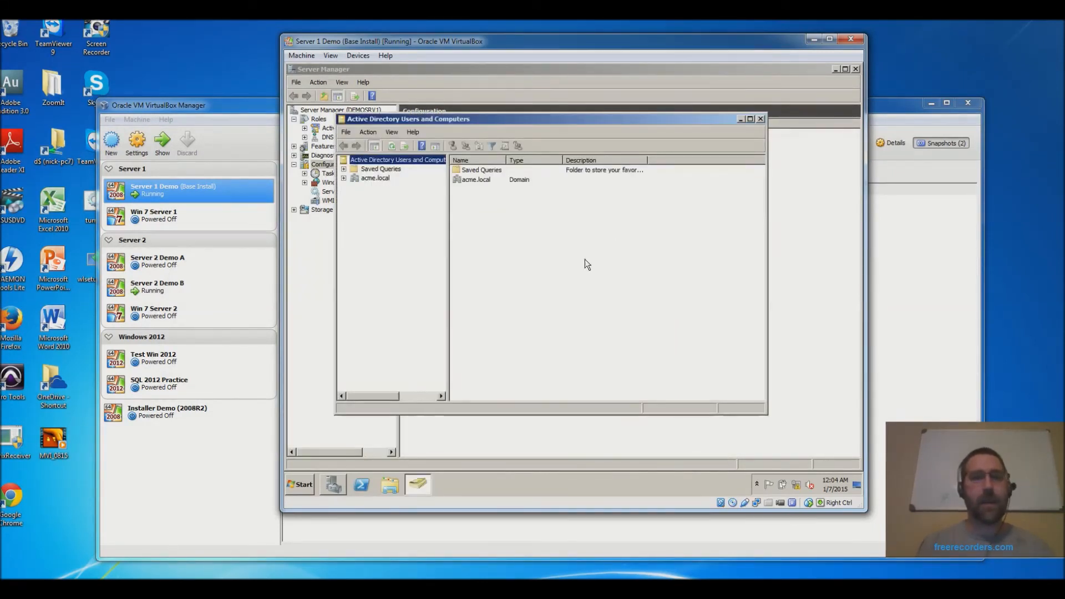
- Maximize the console window and expand the acme.local domain to show its child containers
double_click(554, 118)
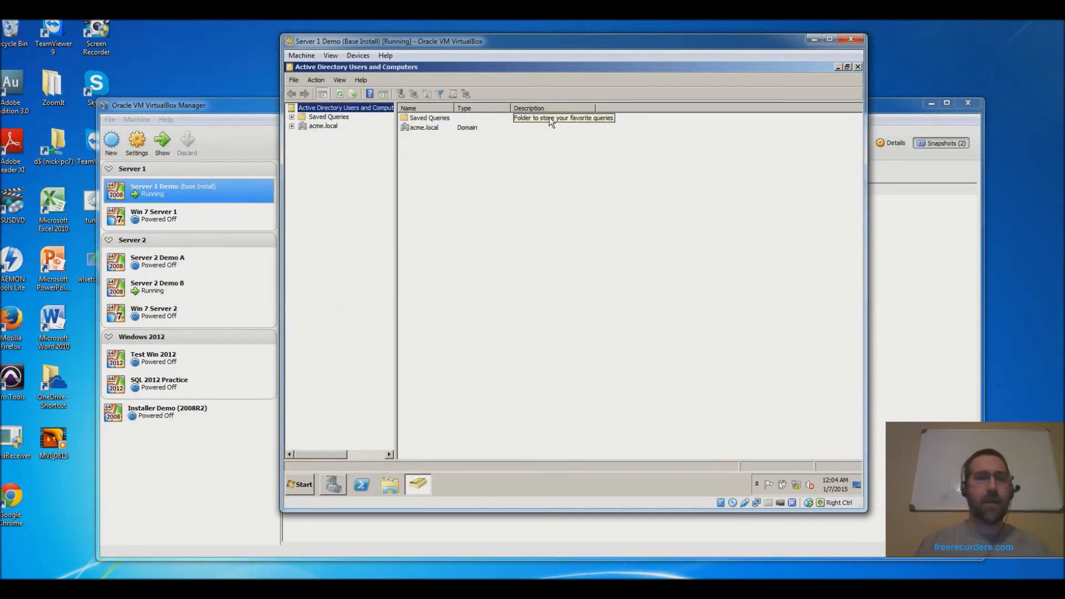
left_click(291, 126)
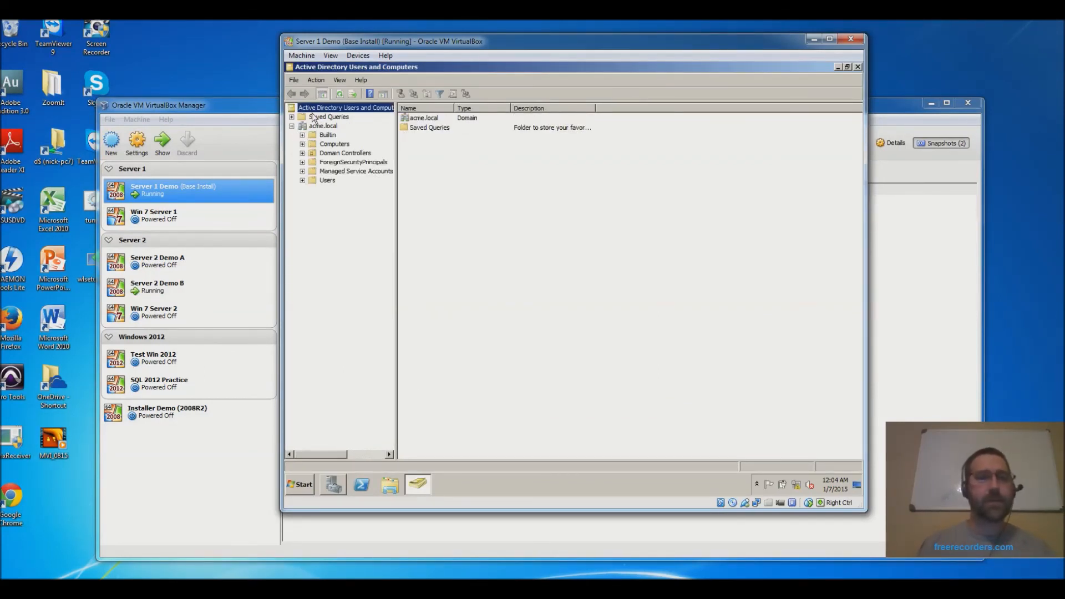
left_click(292, 126)
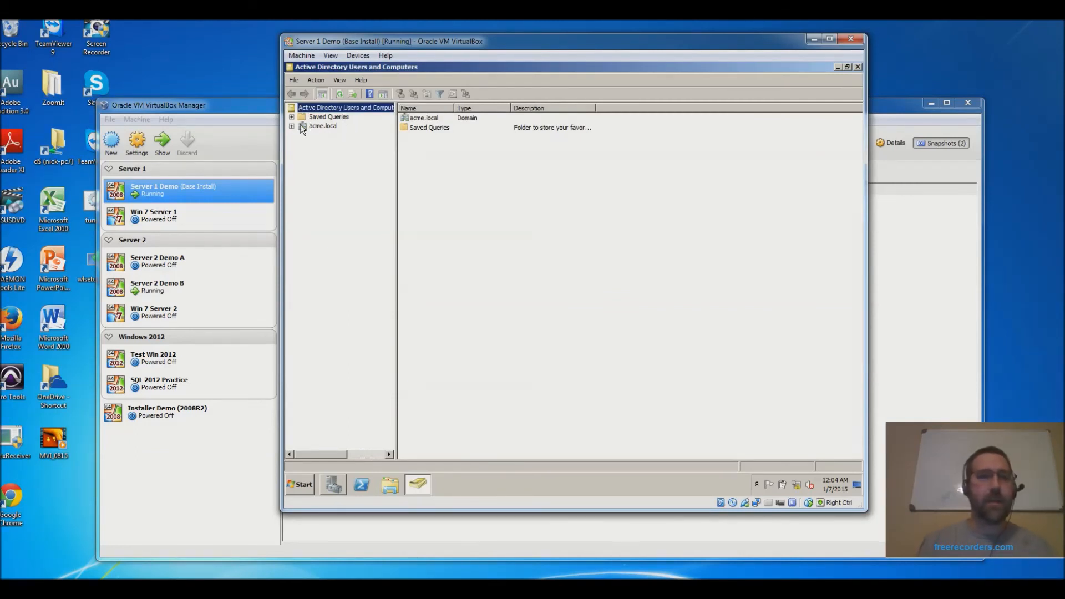
left_click(331, 127)
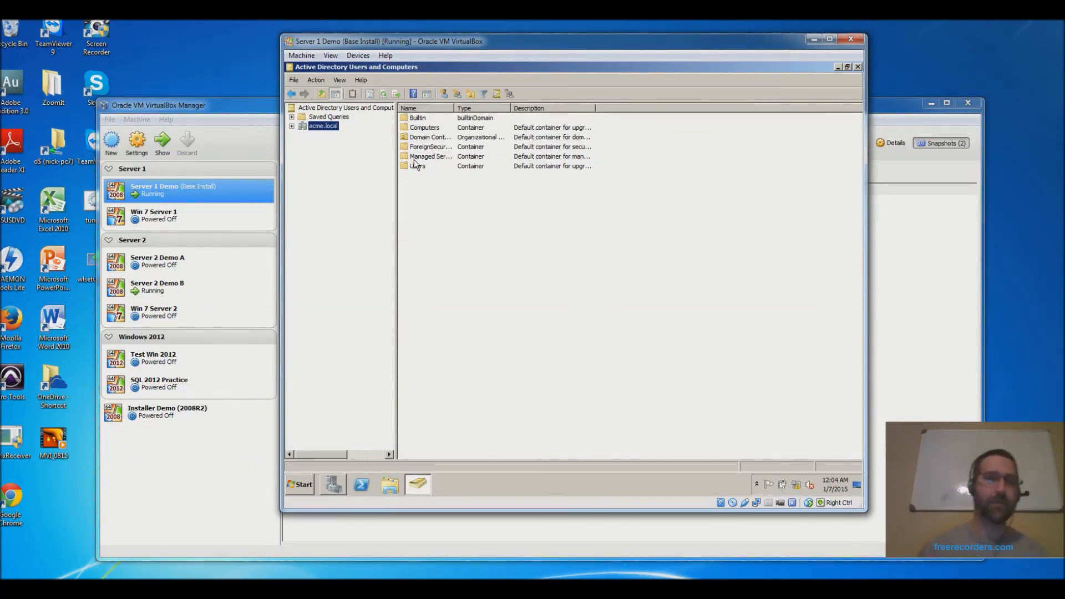
left_click(292, 126)
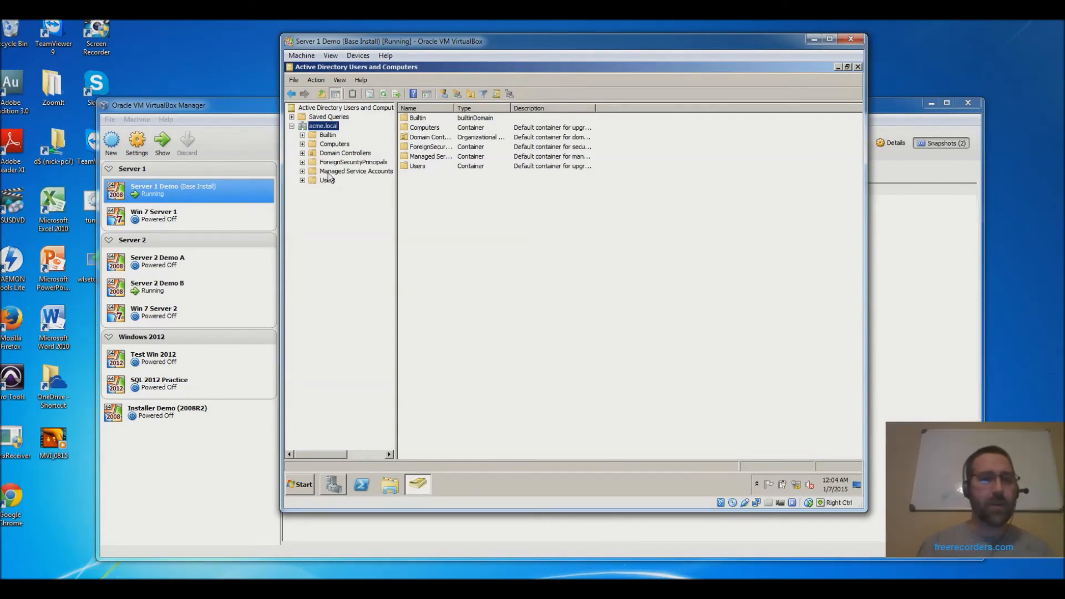
- Browse Computers, Domain Controllers, Managed Service Accounts and Users, then select the Administrator account
left_click(327, 136)
left_click(334, 145)
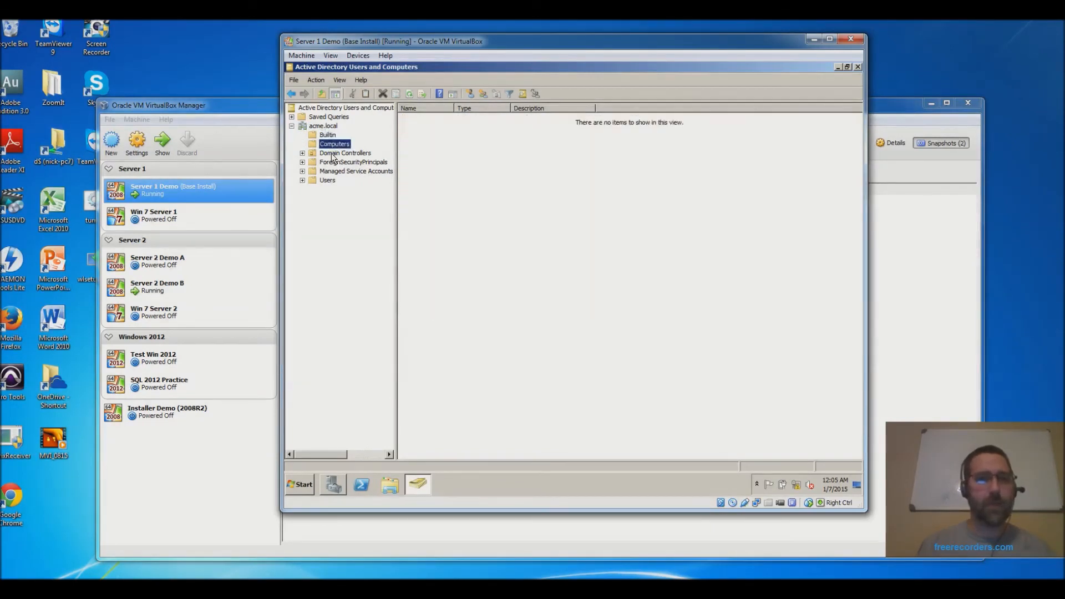
left_click(333, 154)
left_click(330, 172)
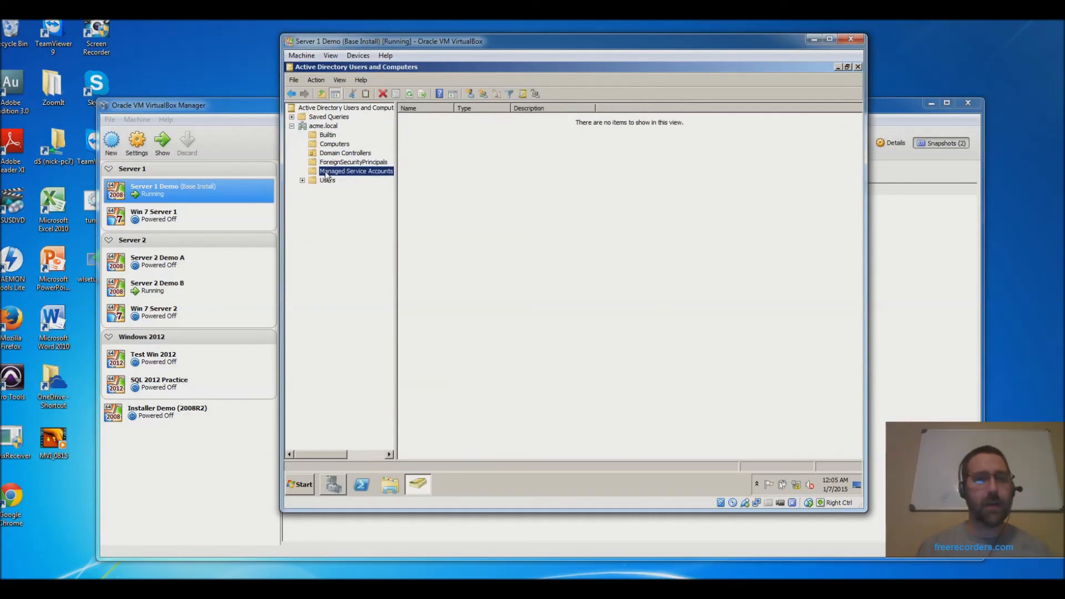
left_click(326, 181)
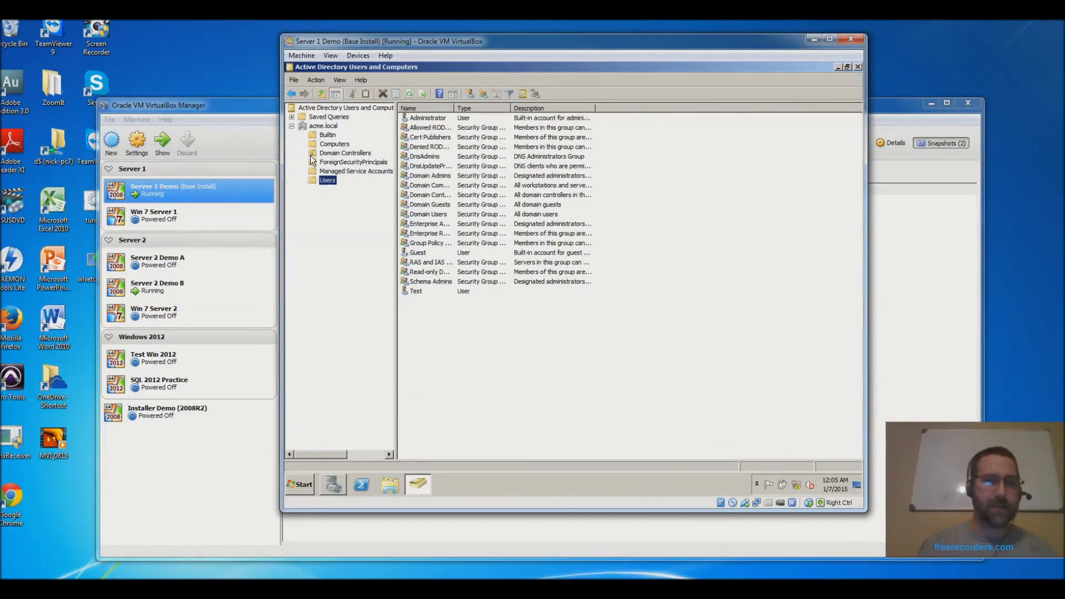
left_click(315, 155)
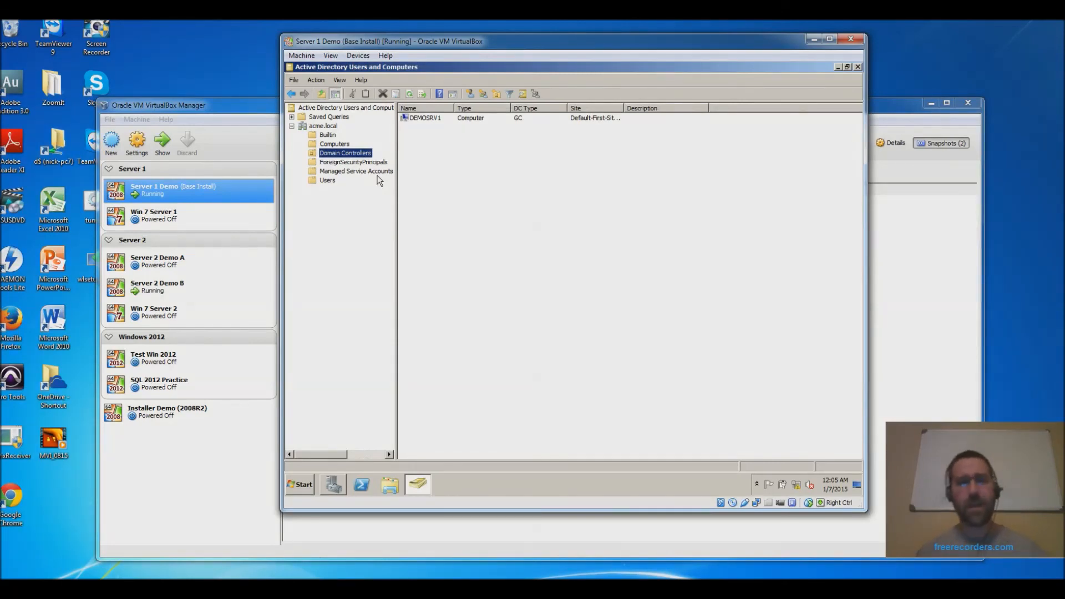
left_click(334, 180)
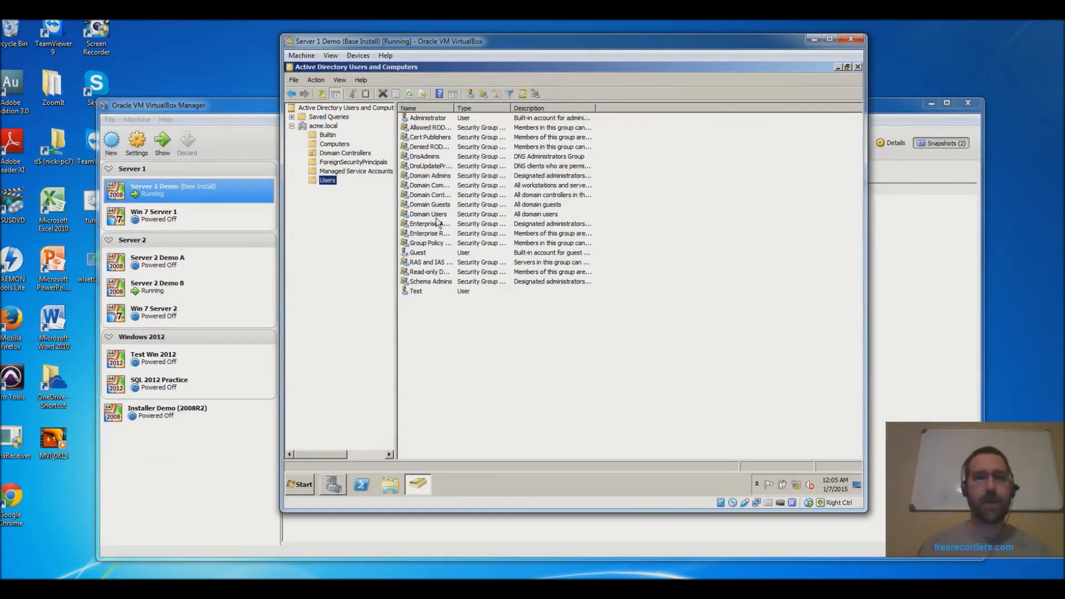
left_click(442, 118)
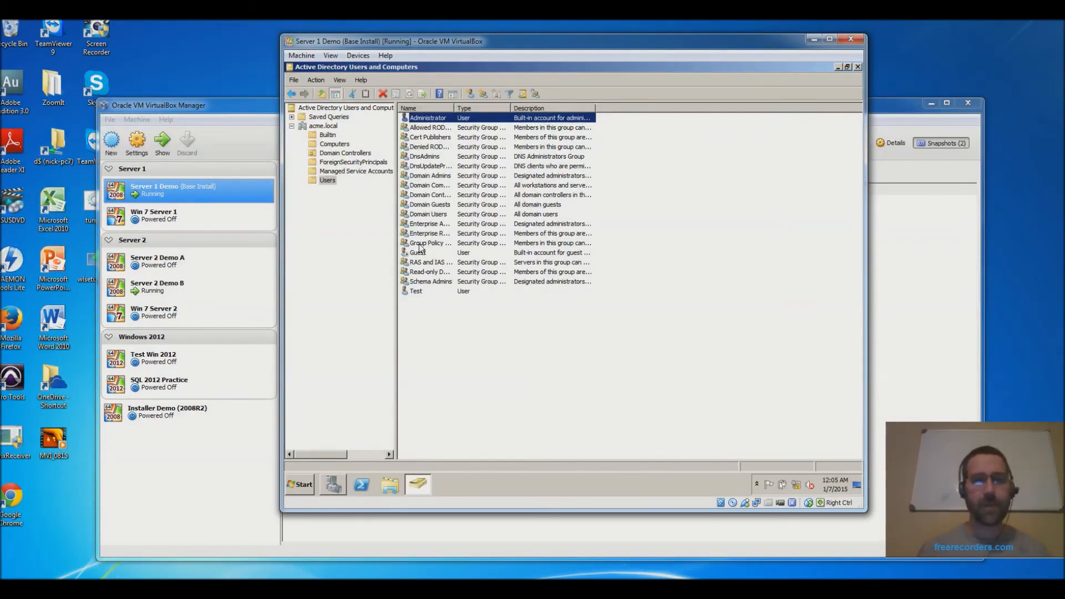
- Select the Test, DnsUpdateProxy, Cert Publishers and Administrator entries in the Users list
left_click(417, 291)
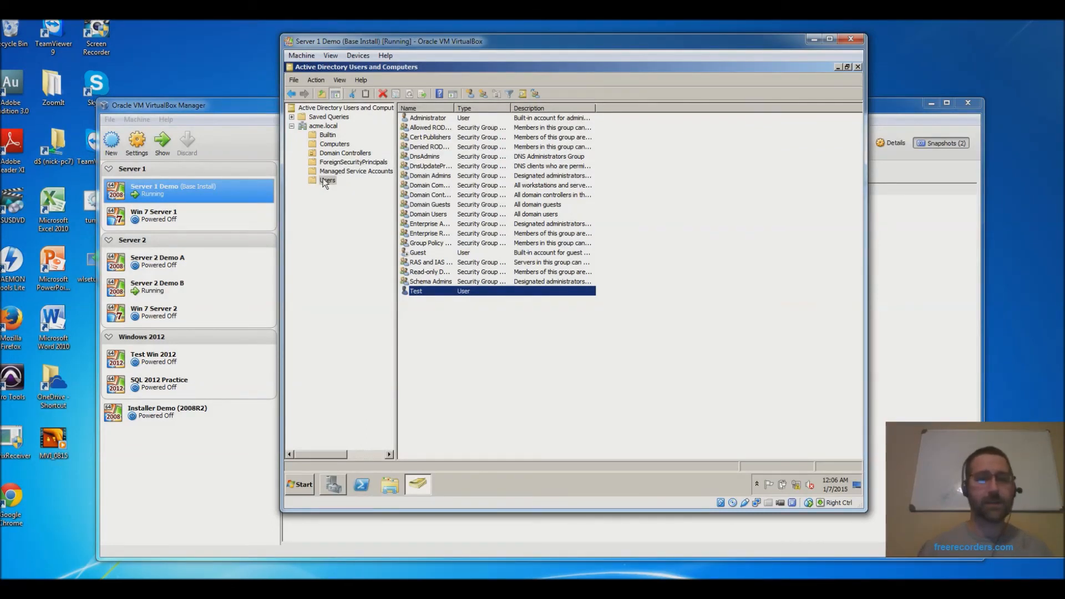
left_click(423, 166)
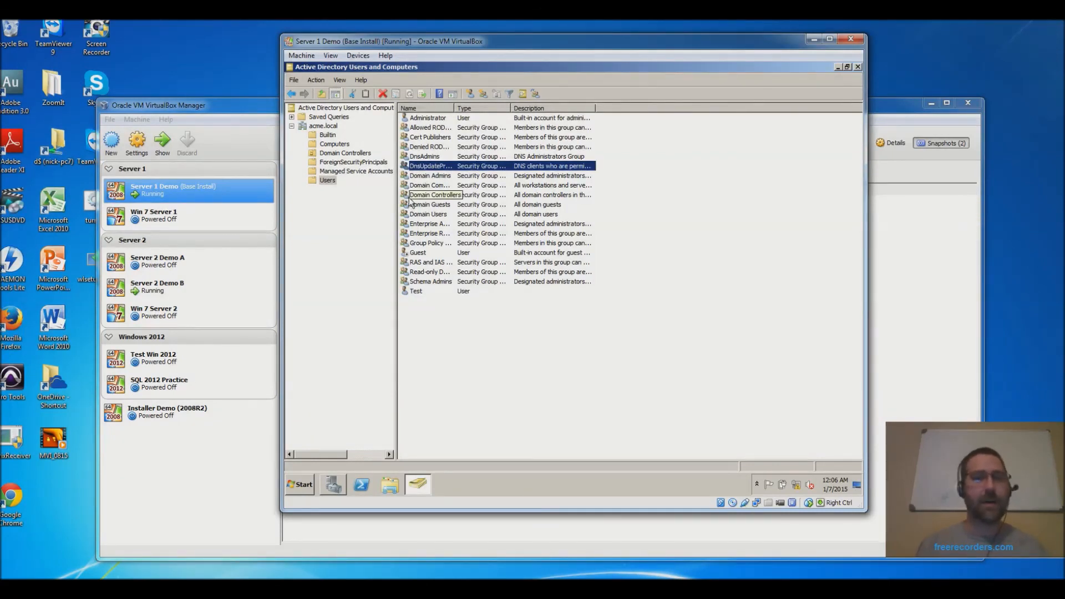
left_click(409, 136)
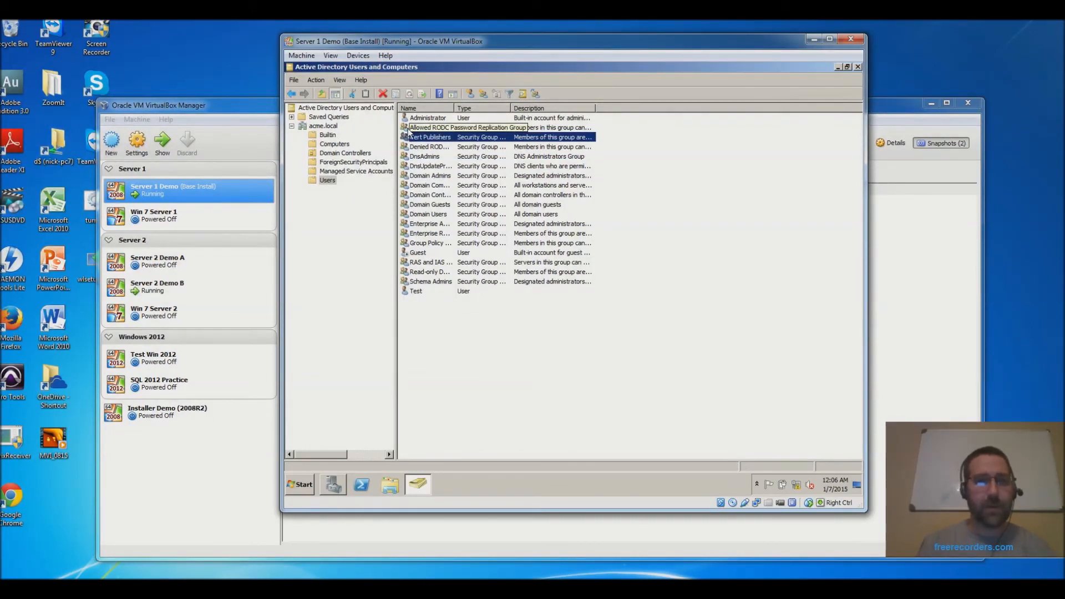
left_click(403, 118)
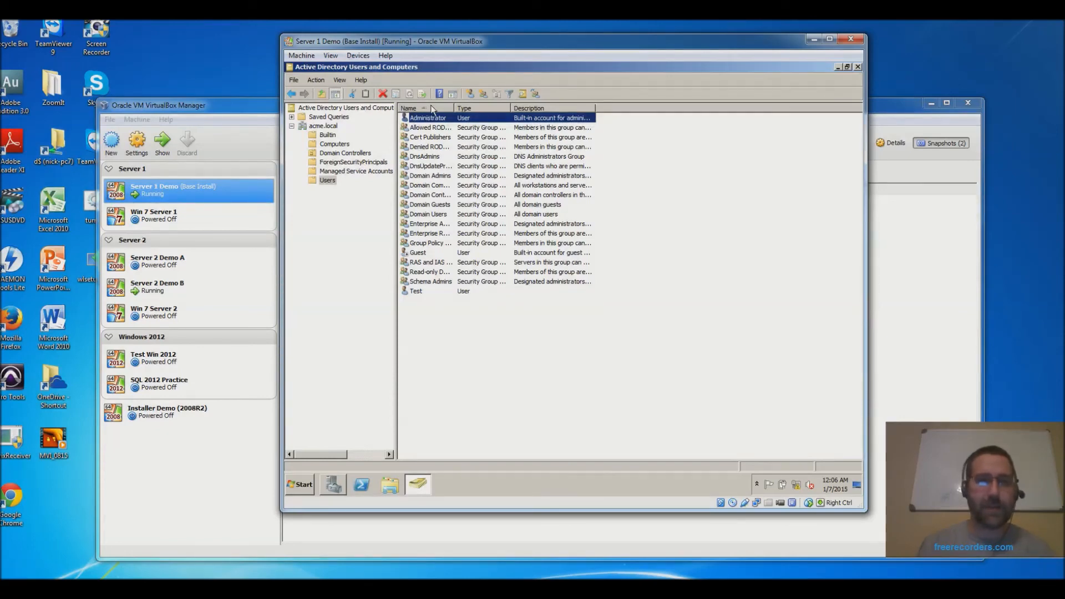
- Sort the list by Name, then Type, then Description in reverse order
left_click(428, 109)
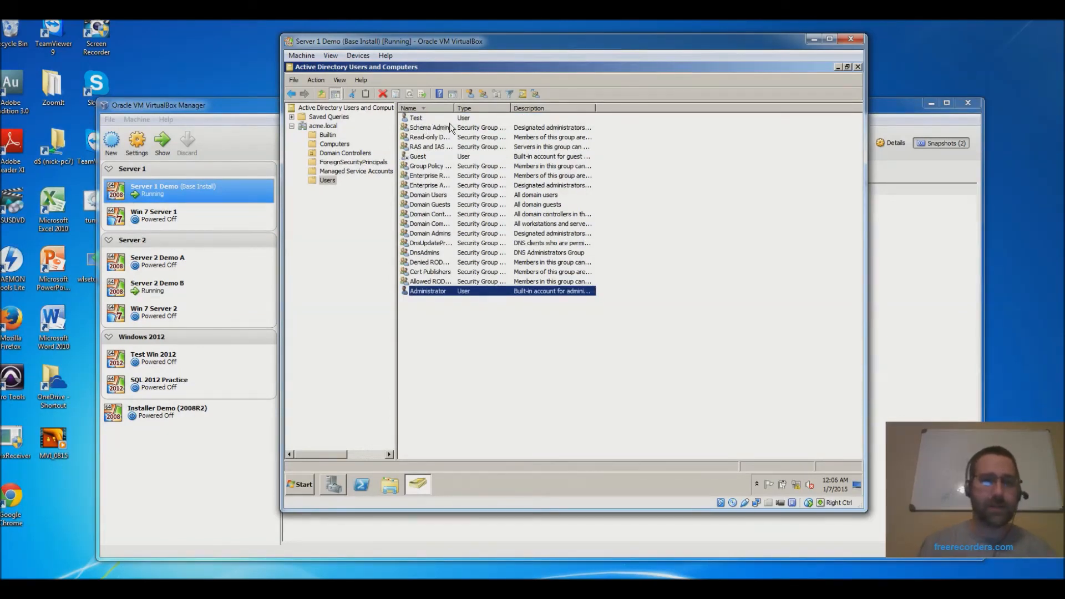
left_click(485, 109)
left_click(484, 108)
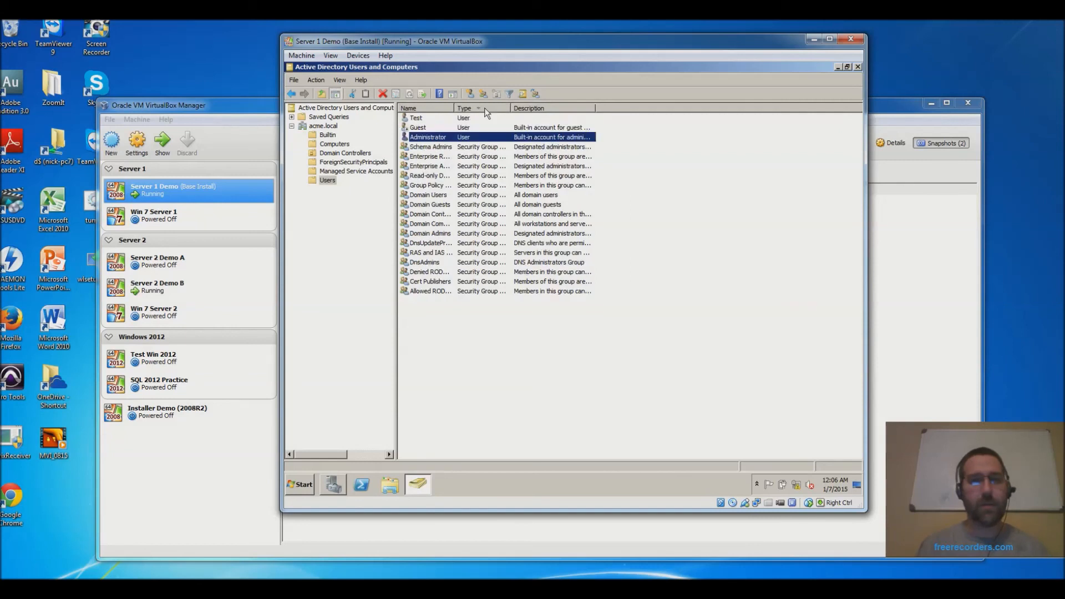
left_click(547, 107)
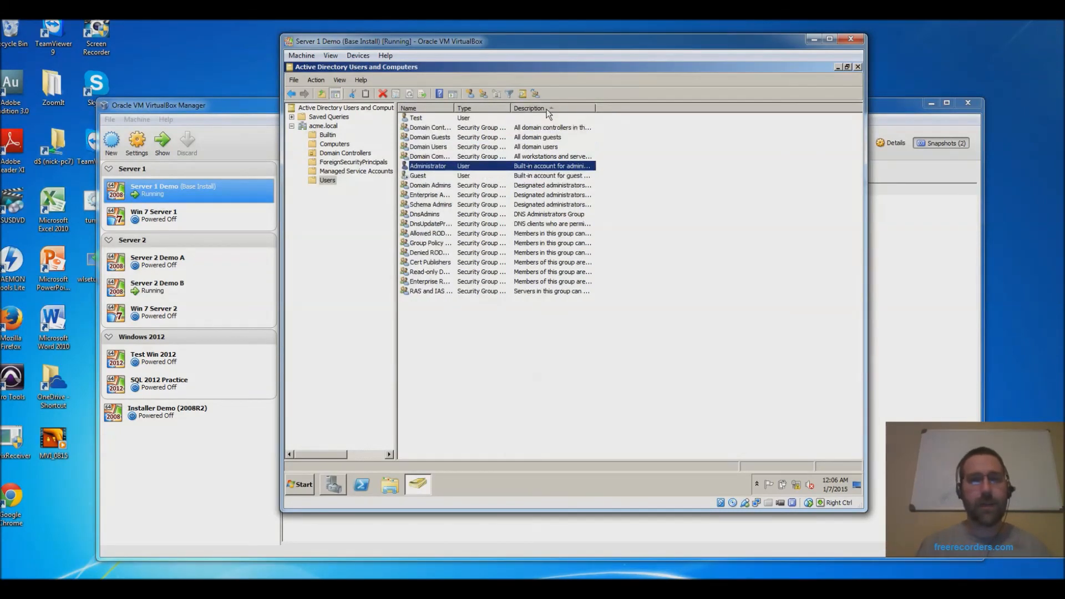
left_click(547, 108)
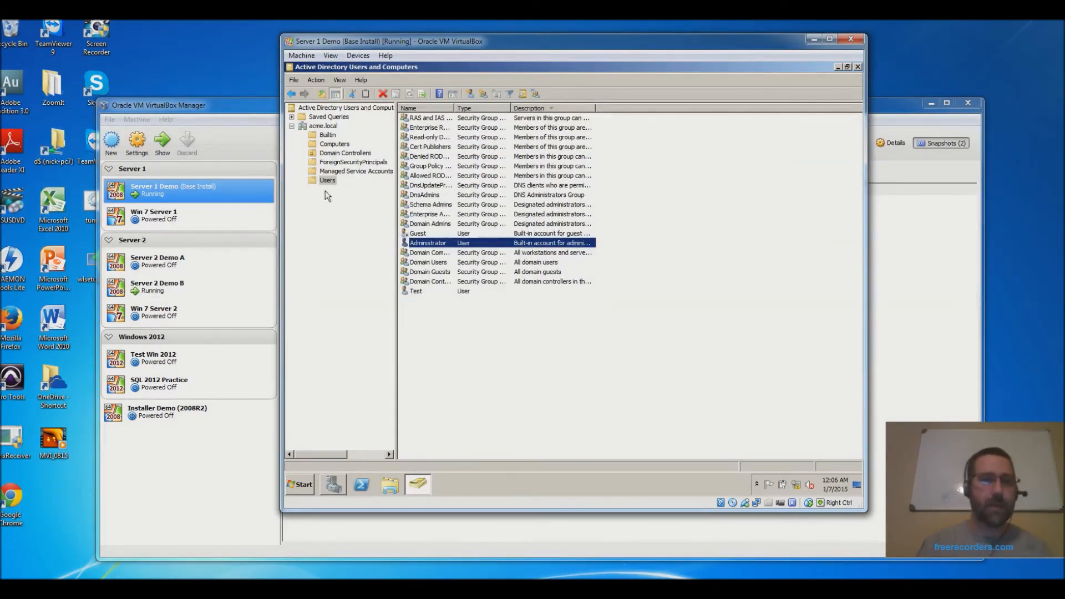
- View Builtin groups with a wider Name column, then Computers, DEMOSRV1 in Domain Controllers, and ForeignSecurityPrincipals
left_click(327, 136)
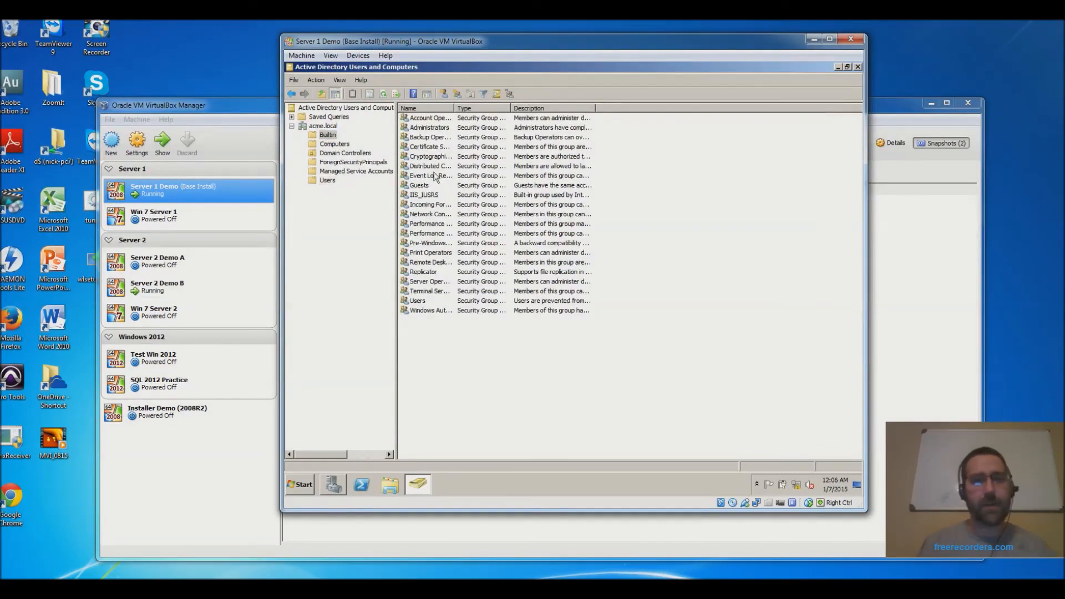
left_click_drag(454, 107, 494, 113)
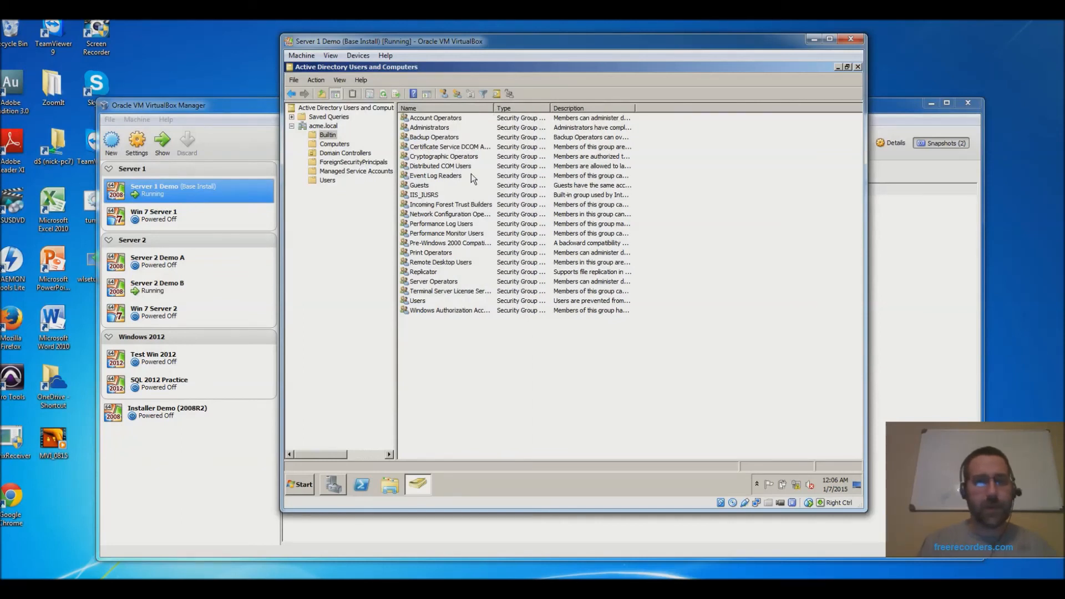
left_click(332, 146)
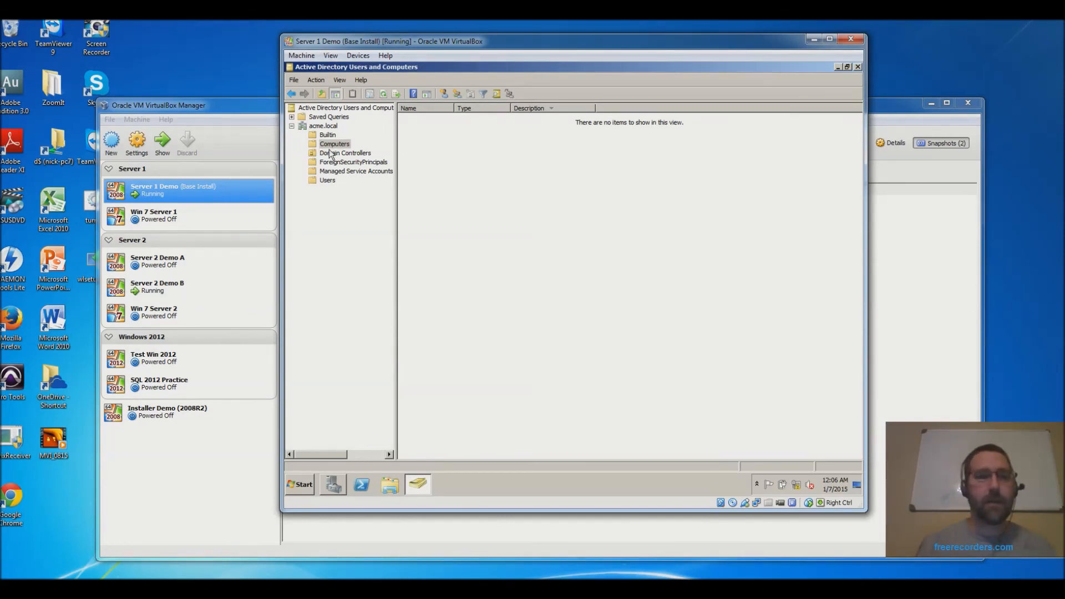
left_click(328, 153)
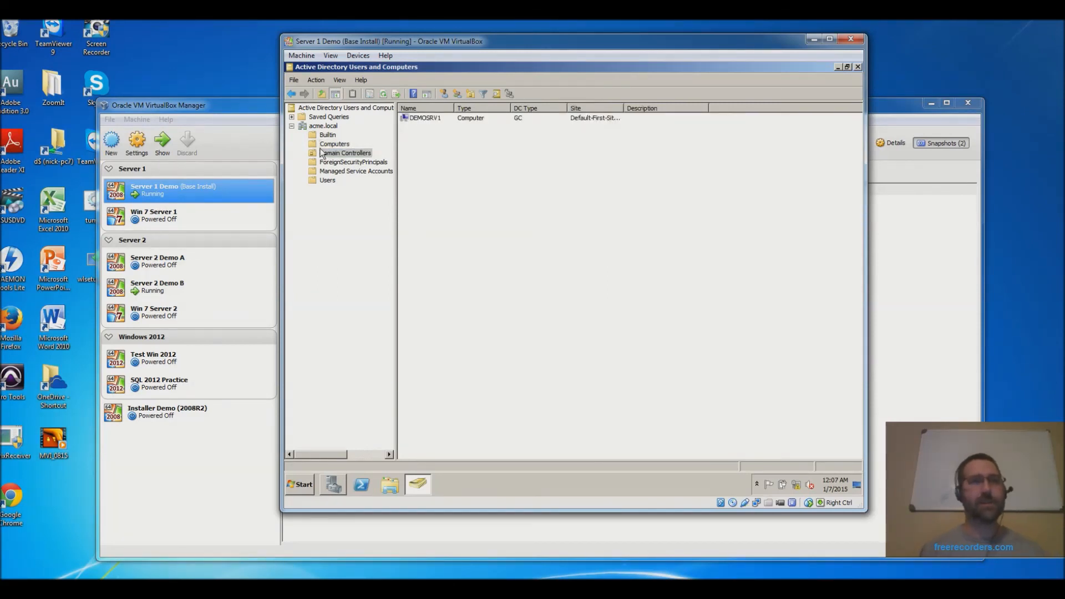
left_click(436, 120)
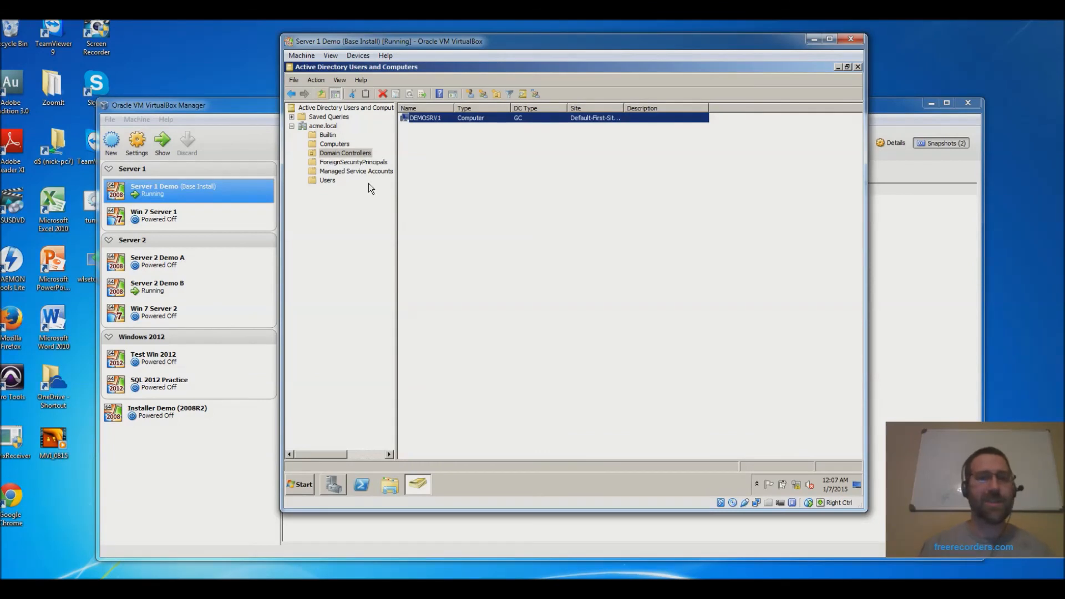
left_click(344, 162)
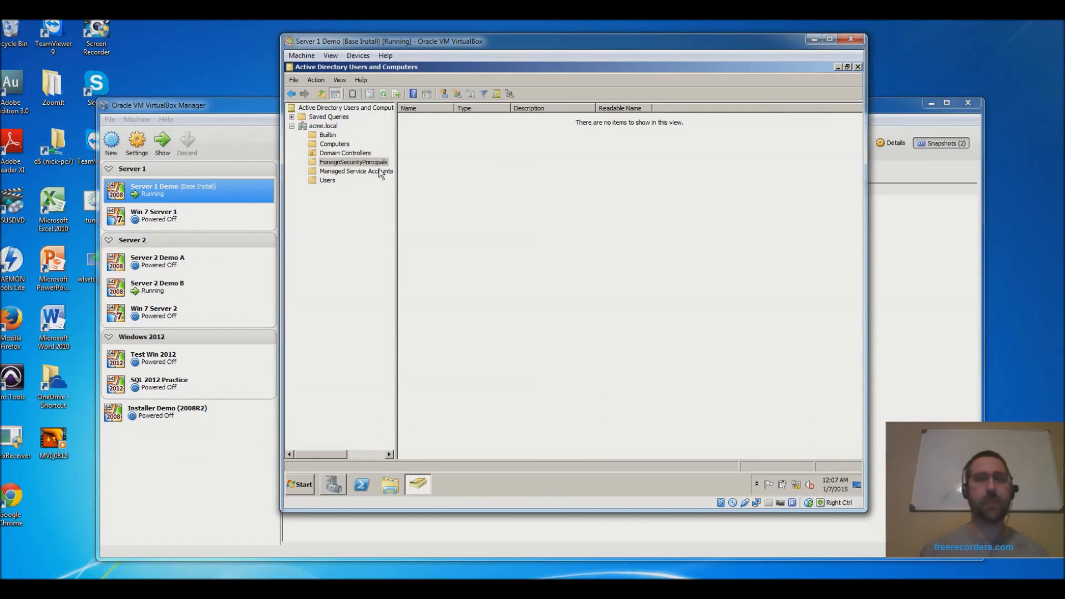
- View the empty Managed Service Accounts container, then return to the Users container's accounts and groups
left_click(365, 170)
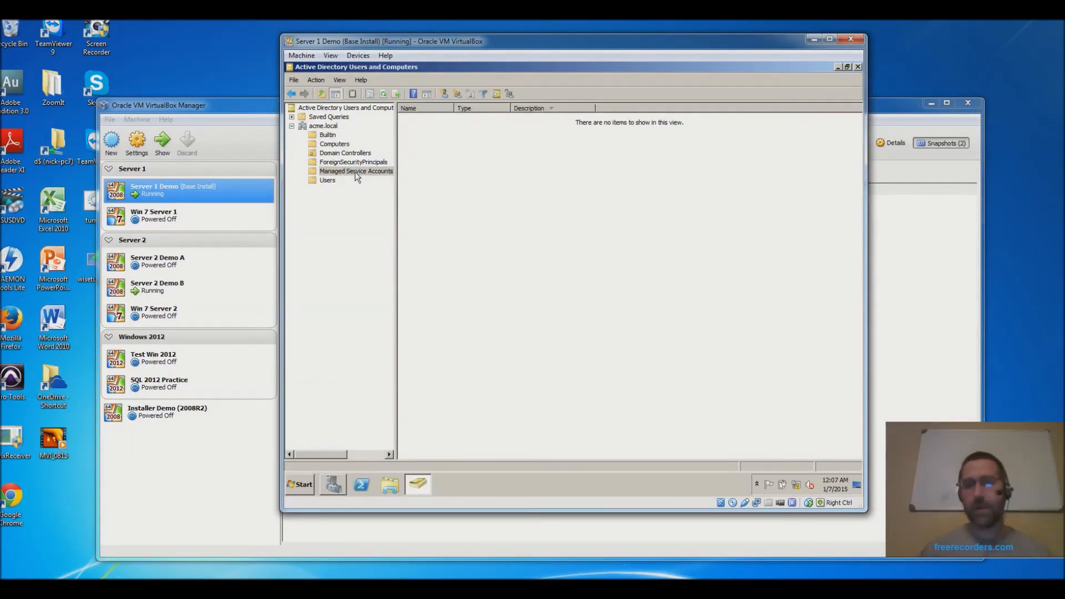
left_click(326, 180)
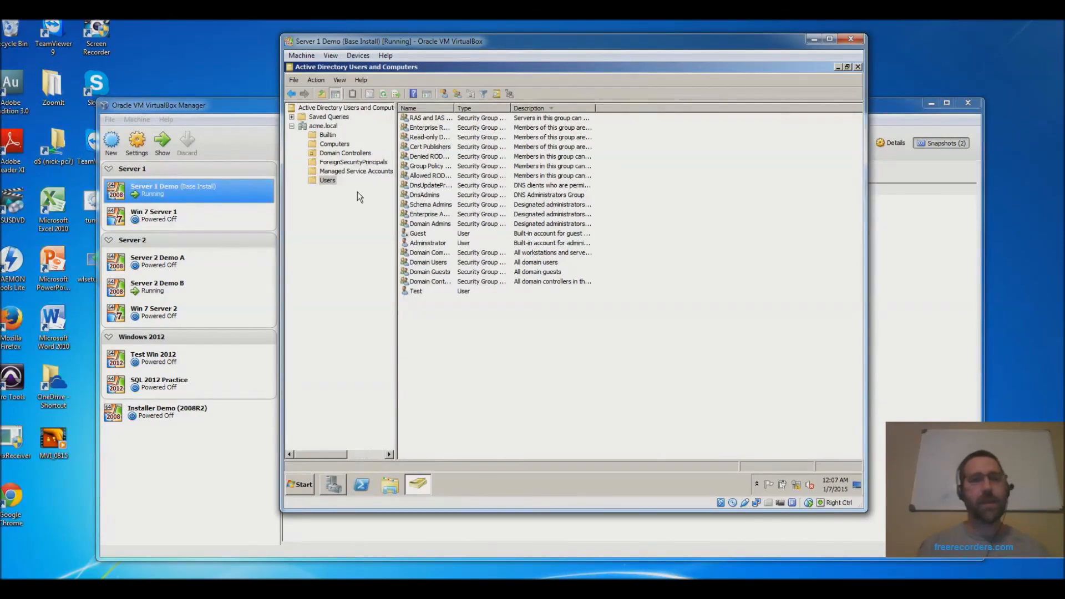
left_click(325, 179)
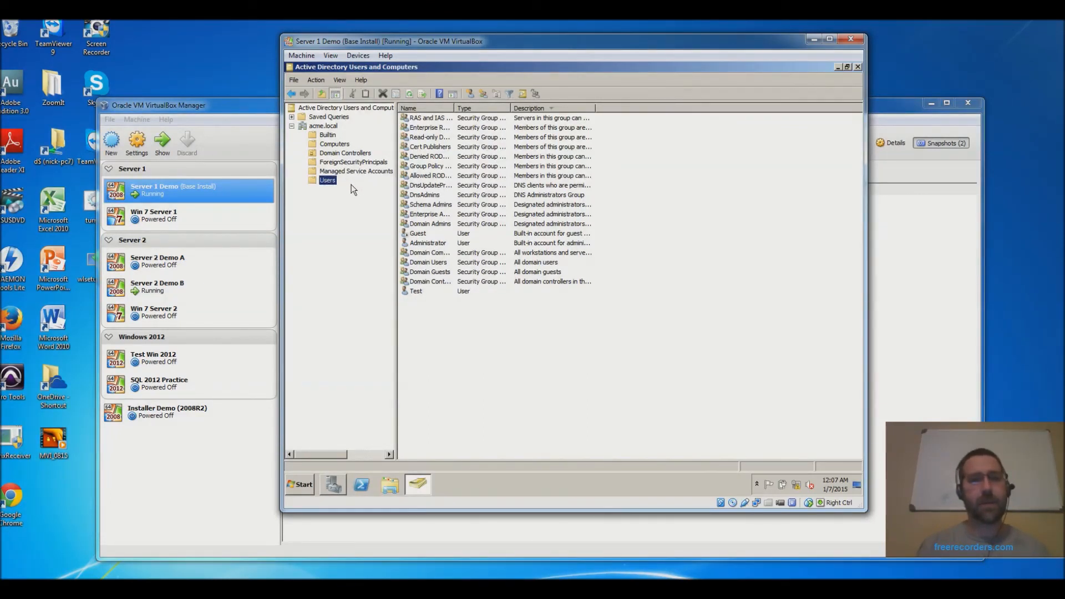